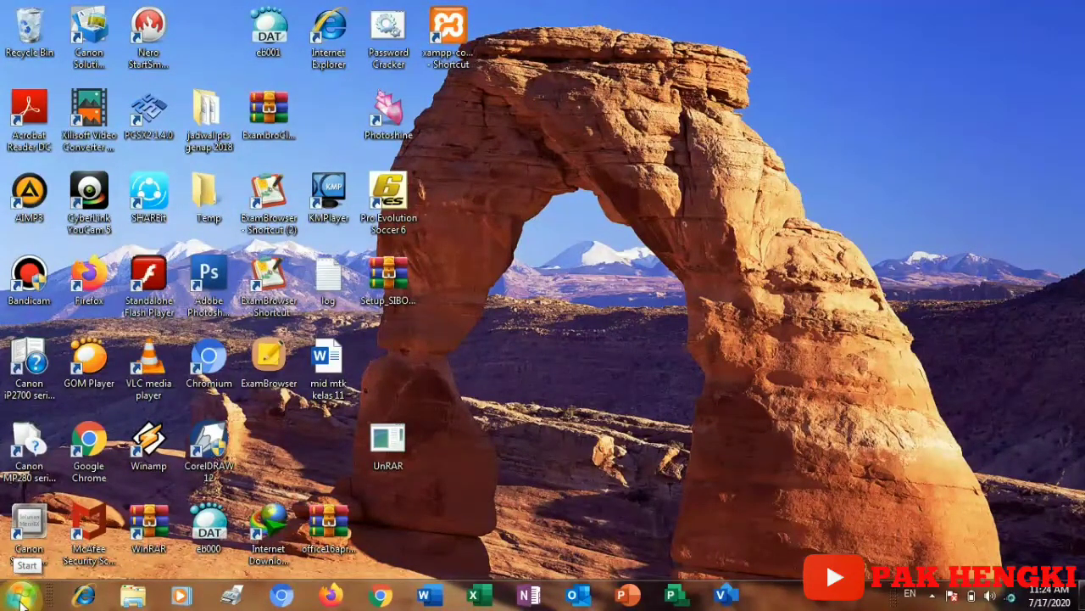
# Step: Browse the Start menu's All Programs list, then launch Microsoft Word from the taskbar
pyautogui.click(22, 596)
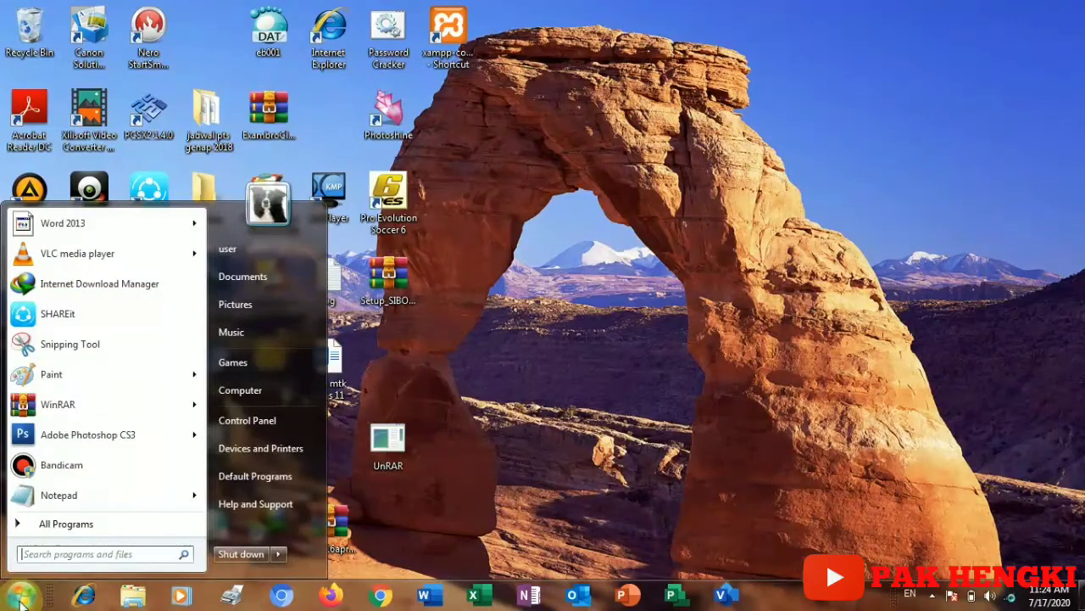
pyautogui.click(46, 529)
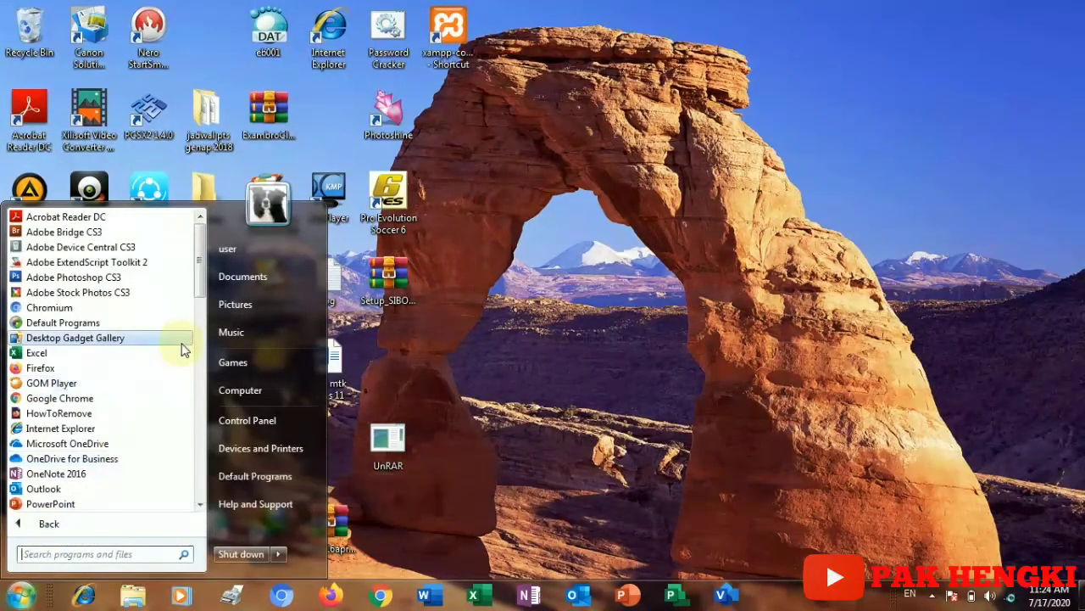
pyautogui.moveTo(200, 277); pyautogui.dragTo(201, 338)
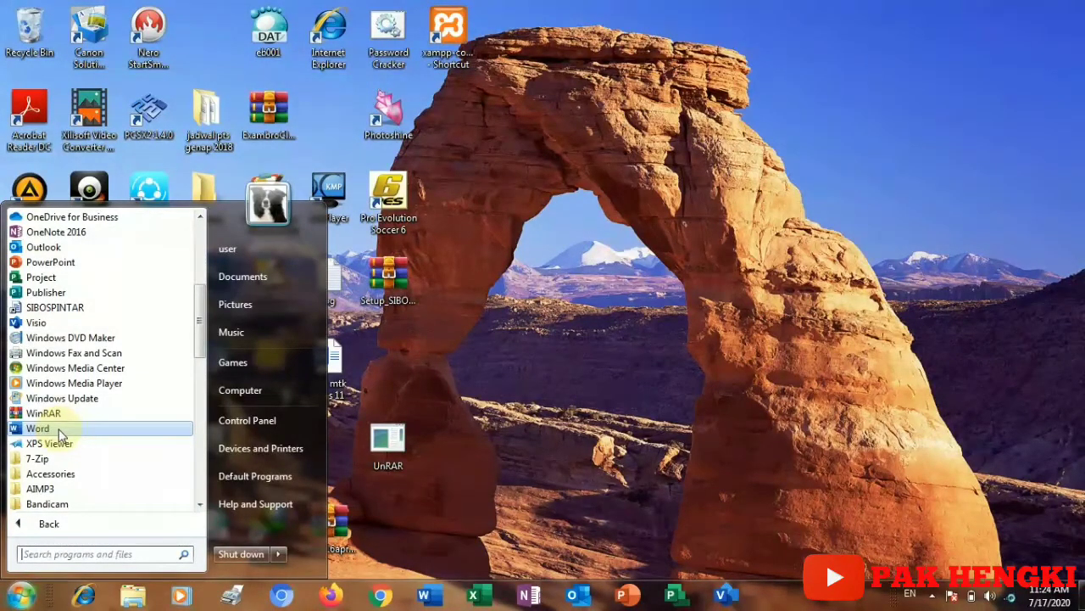
pyautogui.click(428, 596)
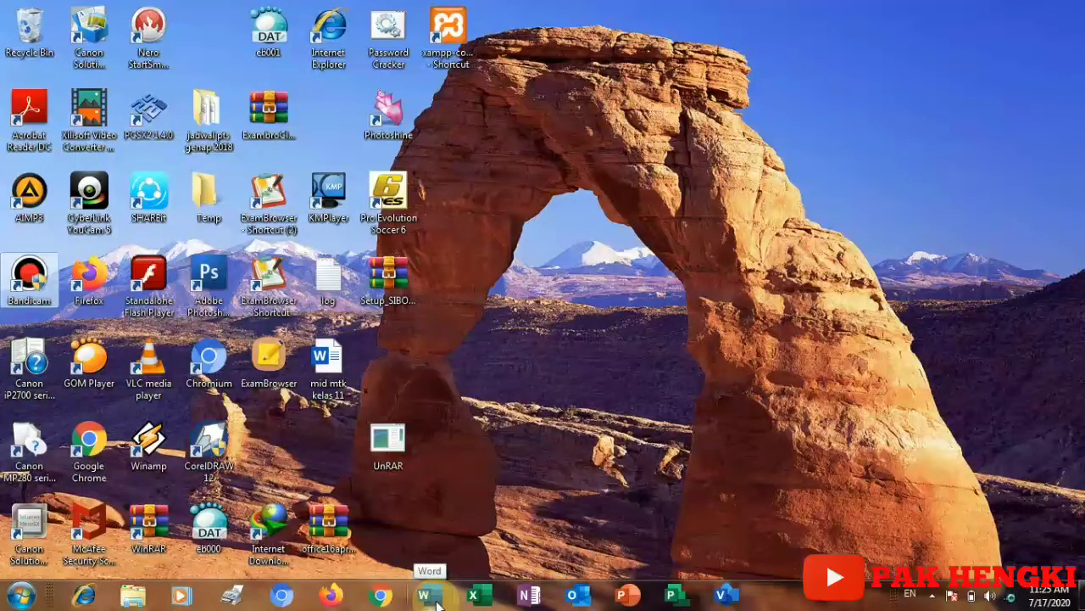
pyautogui.click(11, 598)
pyautogui.click(545, 443)
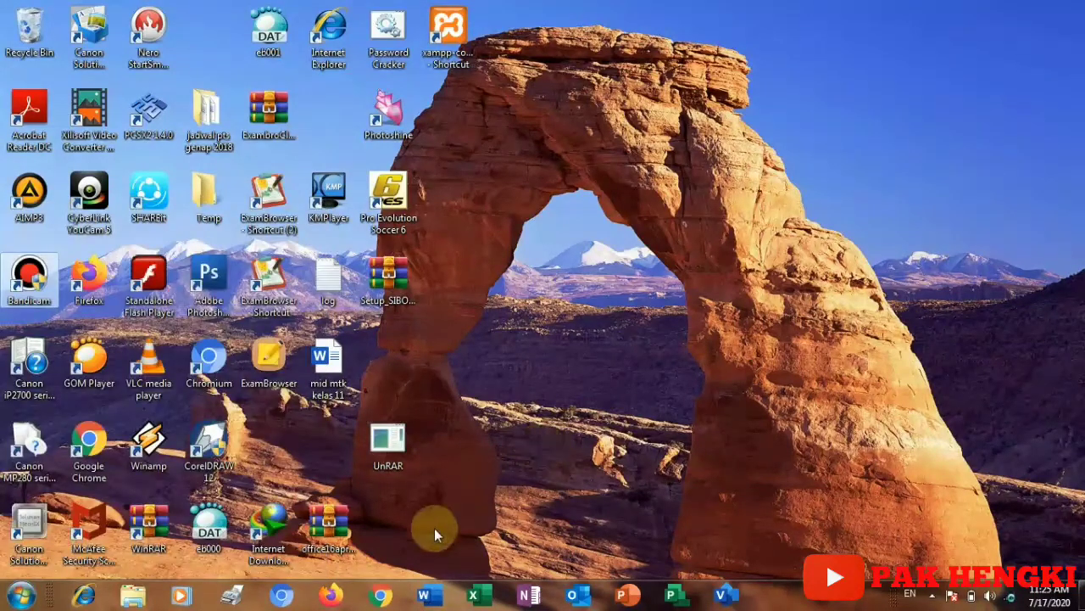
pyautogui.click(428, 595)
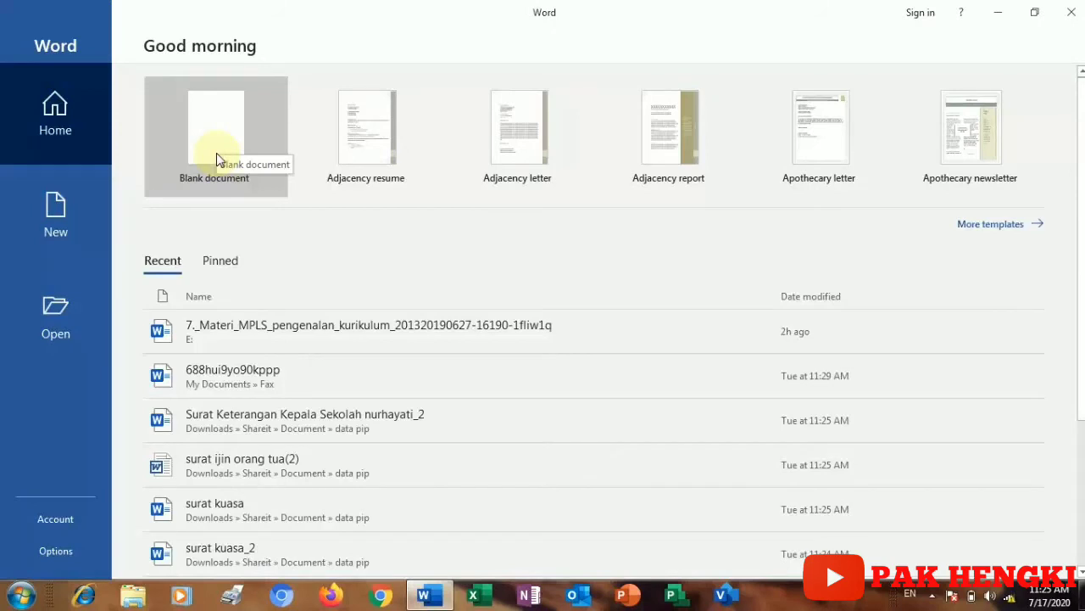
# Step: Create a new blank document, Document1, from the Word start screen
pyautogui.click(226, 146)
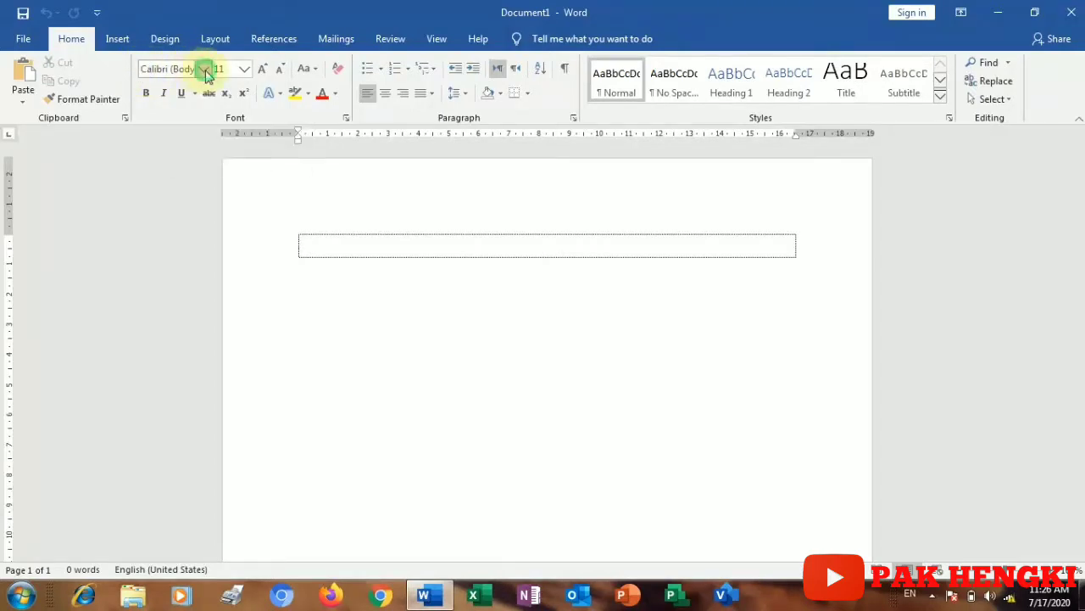
# Step: Set the document font to Times New Roman at size 12
pyautogui.click(205, 69)
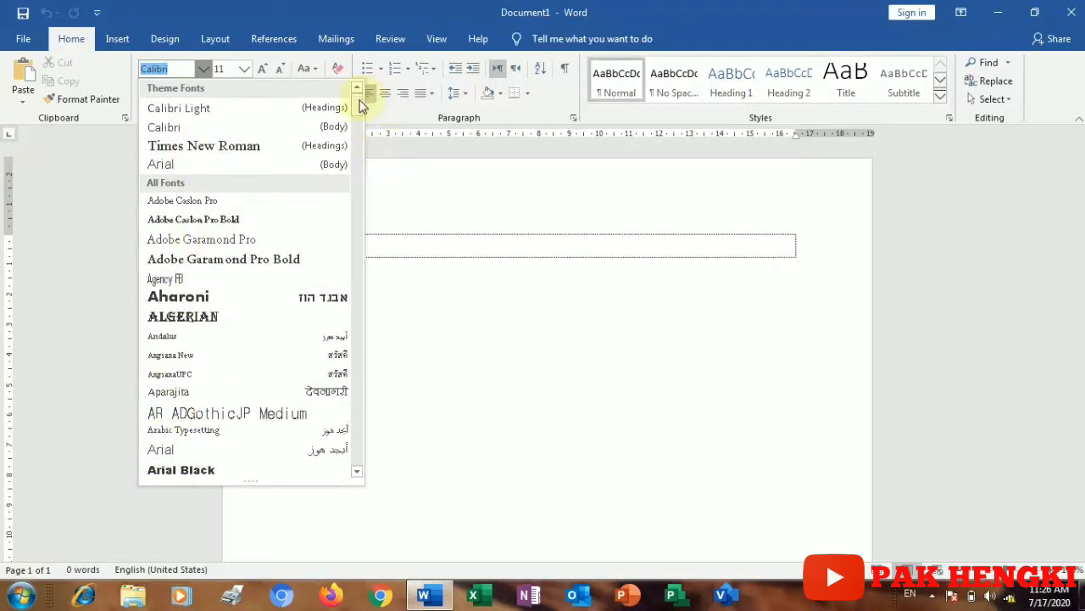
pyautogui.moveTo(361, 100)
pyautogui.mouseDown()
pyautogui.moveTo(361, 162)
pyautogui.moveTo(357, 90)
pyautogui.mouseUp()
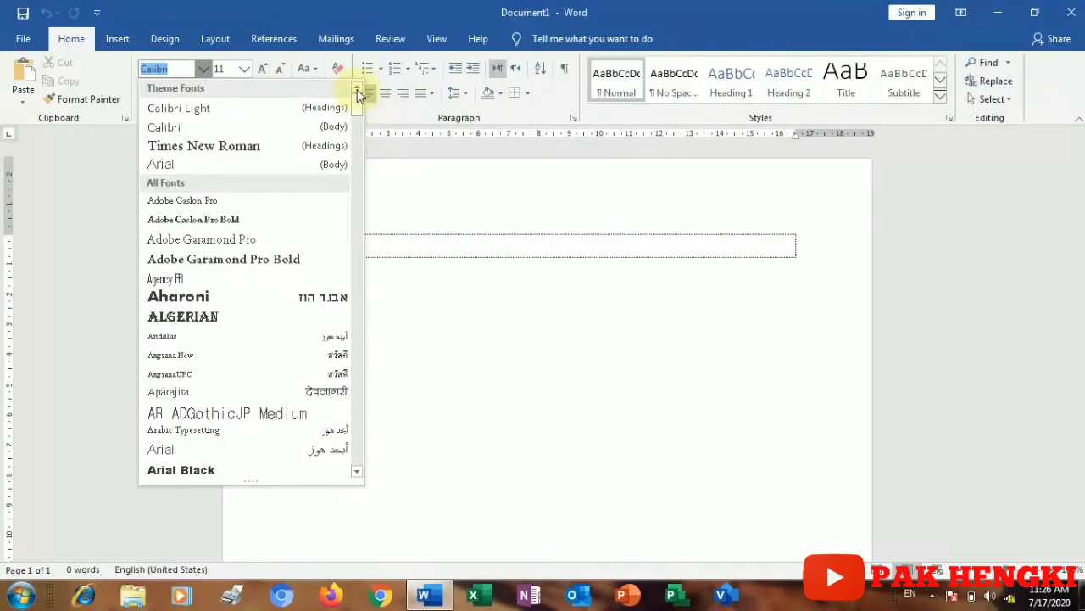
pyautogui.click(249, 144)
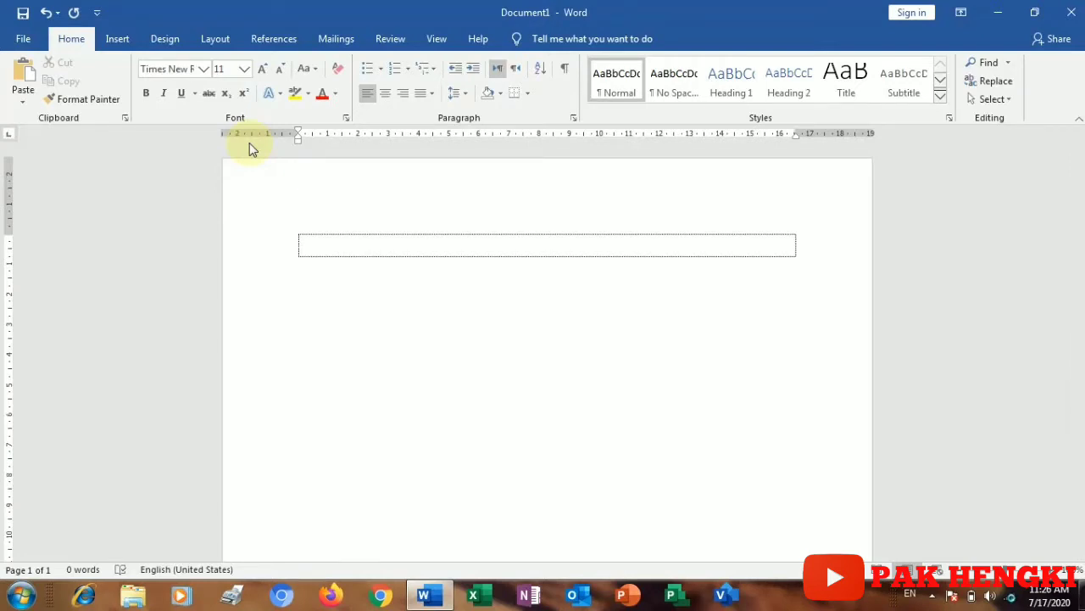
pyautogui.click(243, 69)
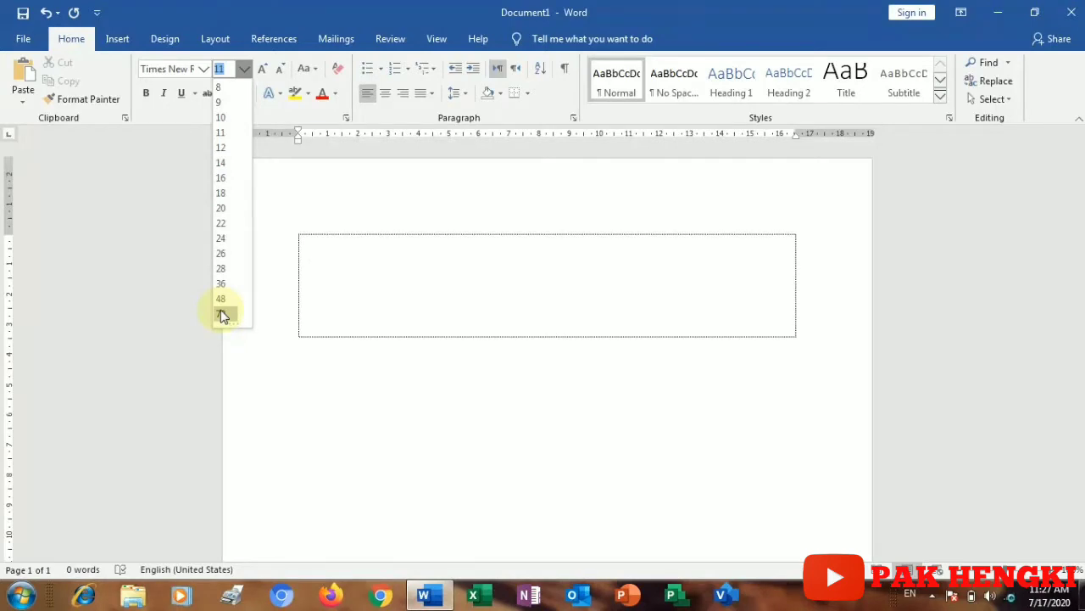
pyautogui.click(221, 150)
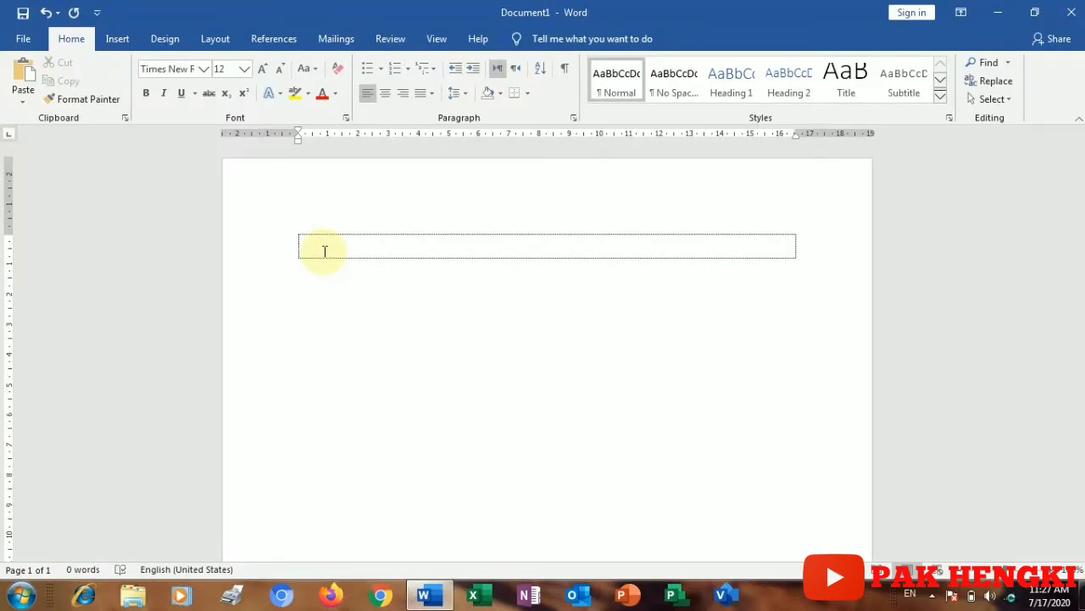
# Step: Type the place and date line 'Rumbia, 17 Juli 2020' at the top of the page
pyautogui.write('R')
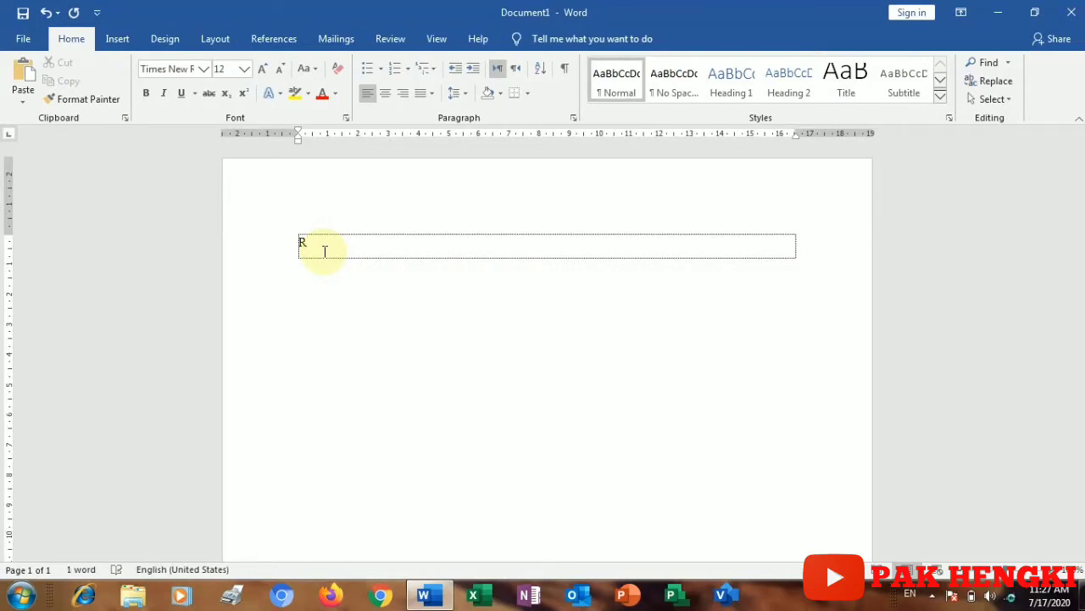
pyautogui.write('umbi')
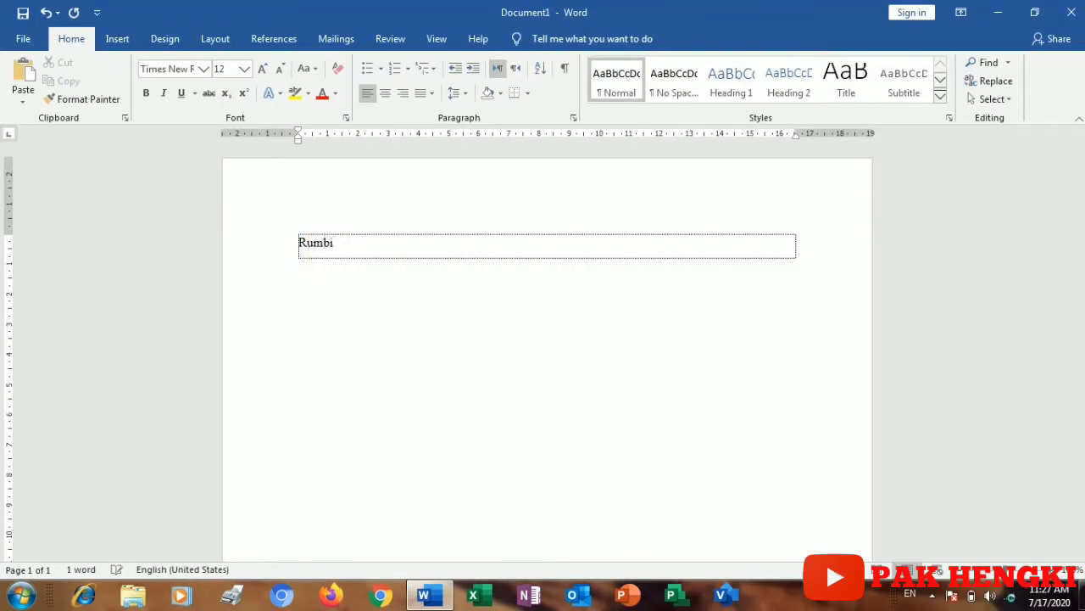
pyautogui.write('a, 1')
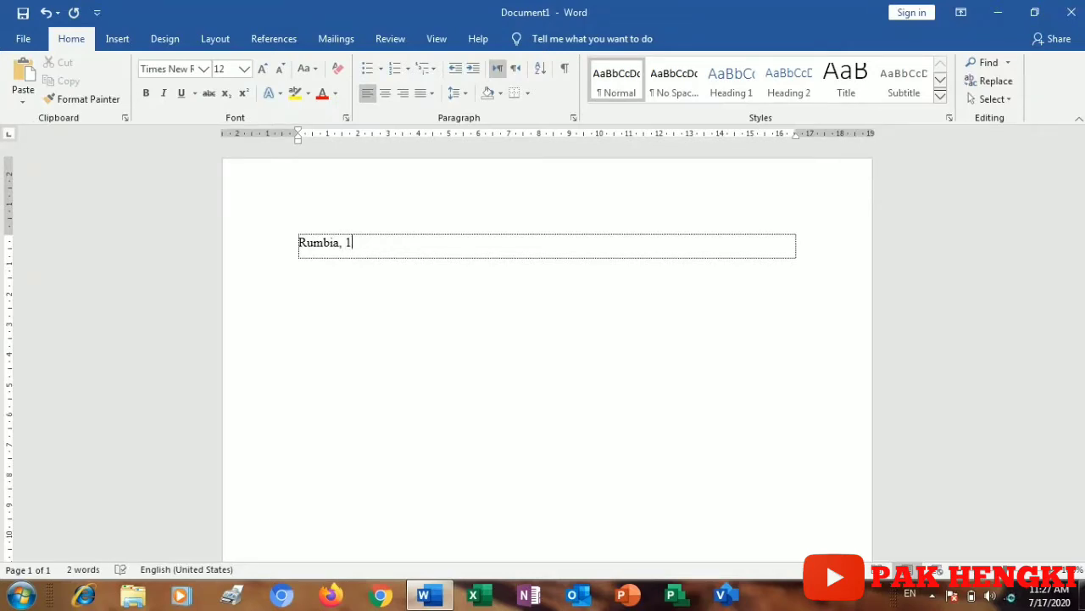
pyautogui.write('7 Juli')
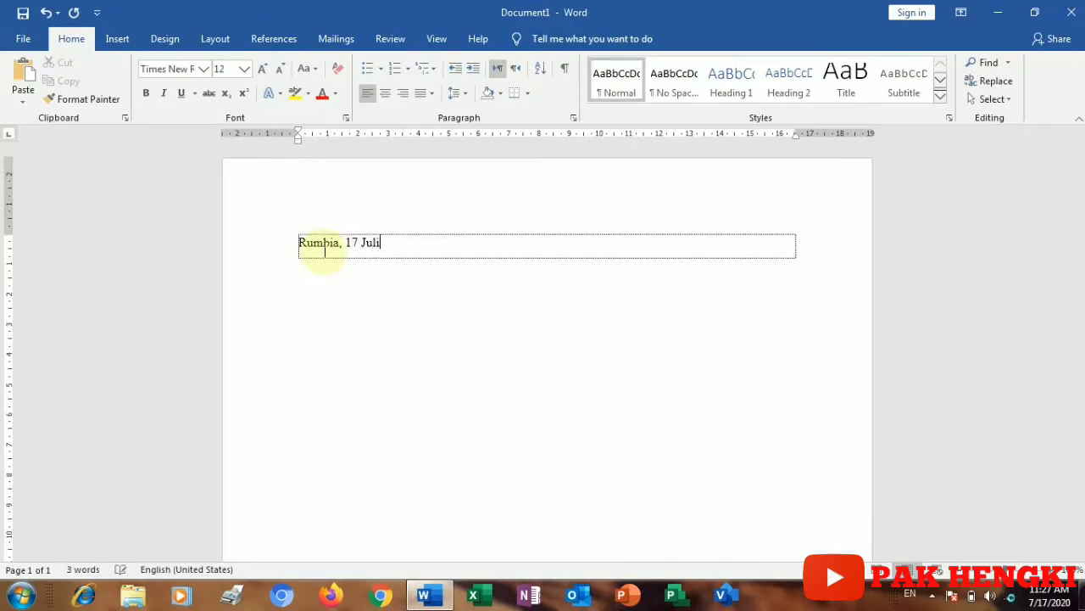
pyautogui.write(' 202')
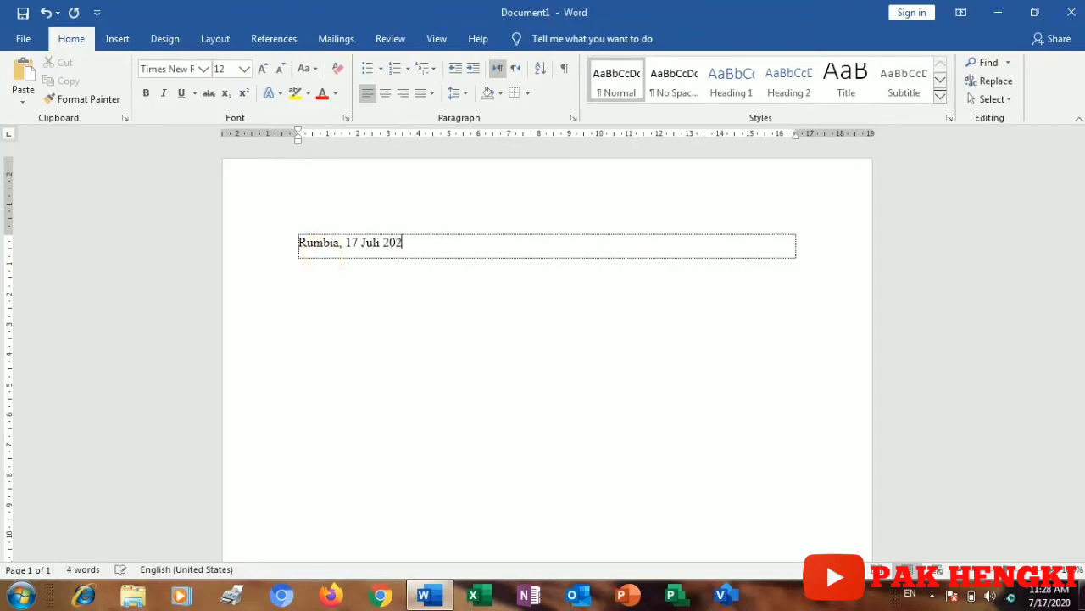
pyautogui.write('0')
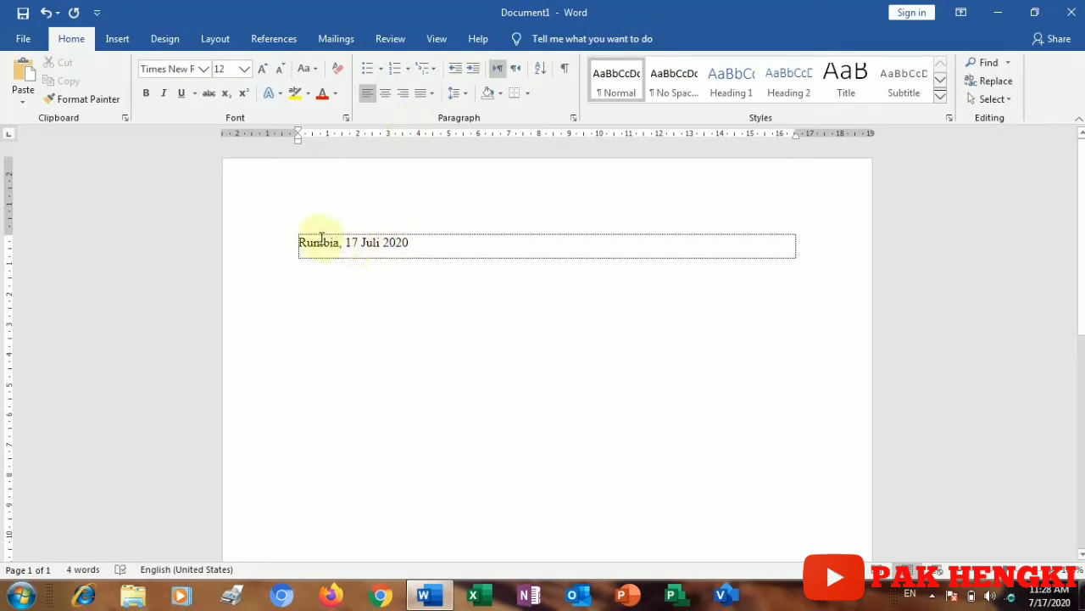
pyautogui.click(322, 240)
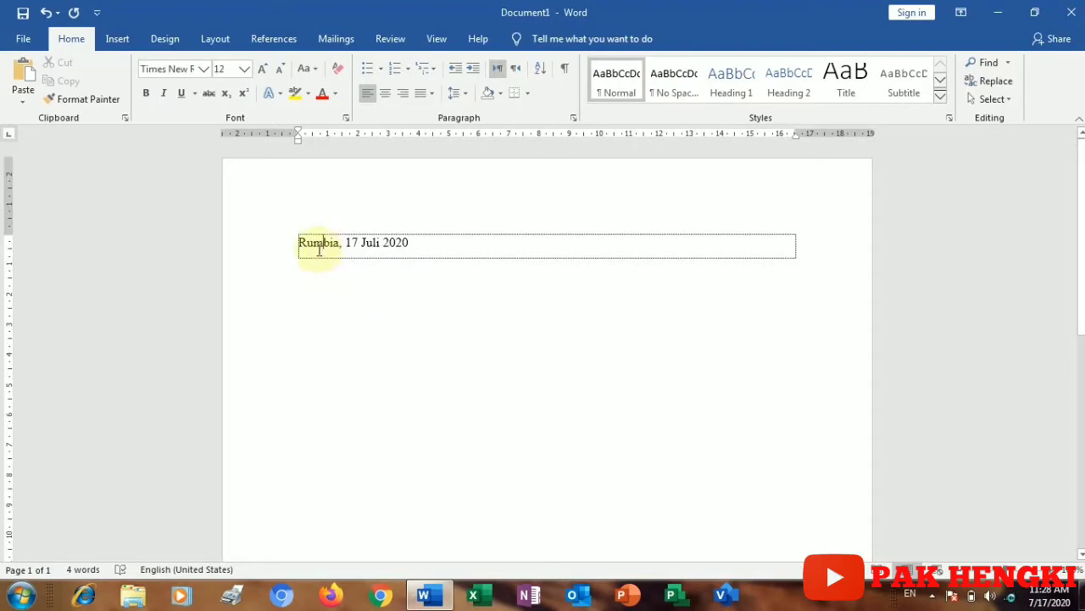
pyautogui.click(319, 245)
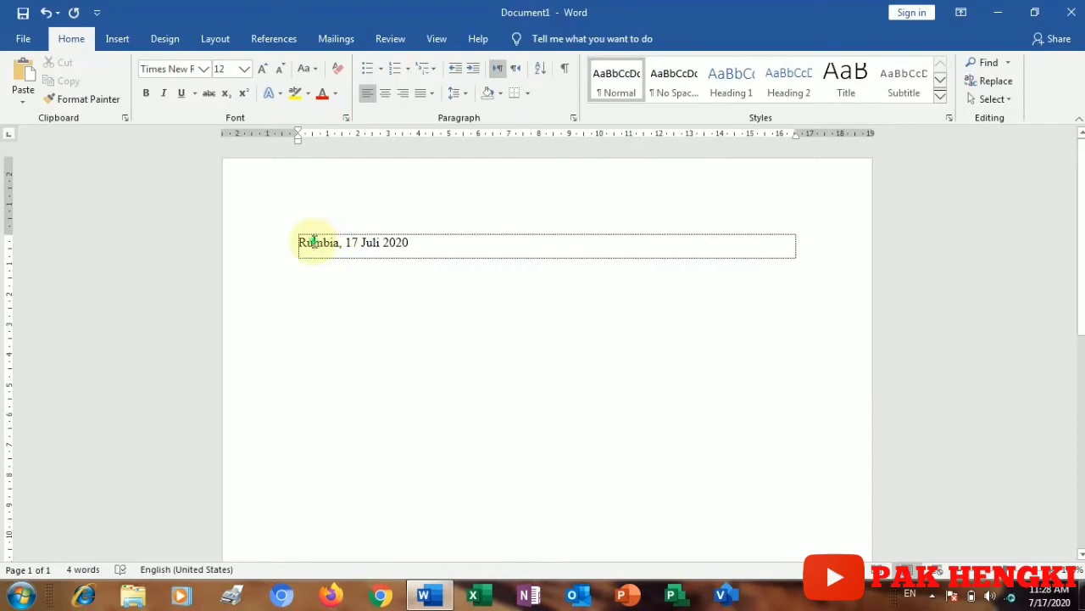
pyautogui.click(416, 244)
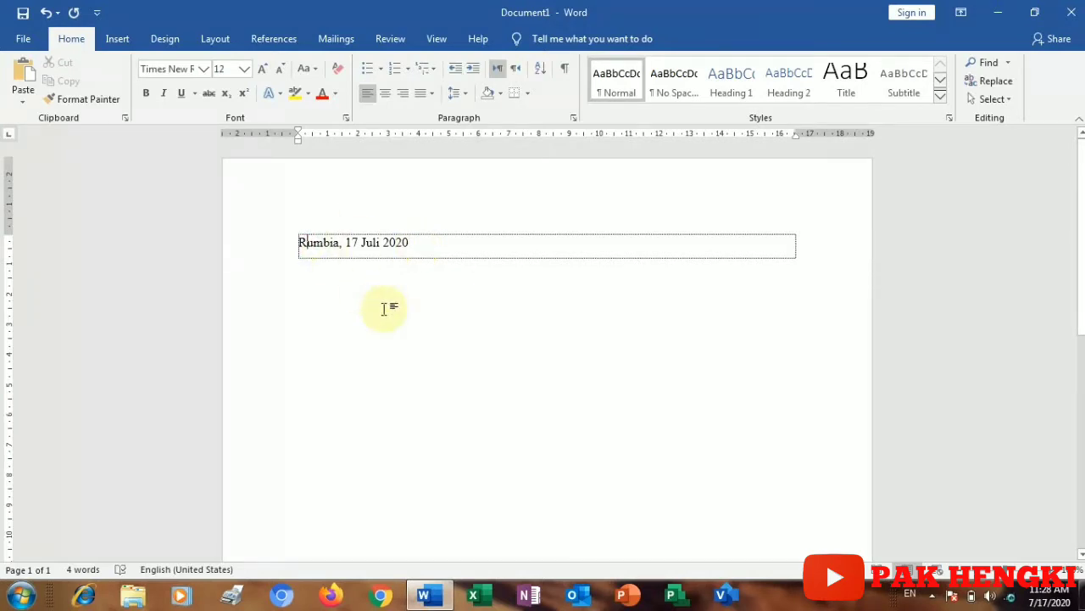
pyautogui.press('Right')
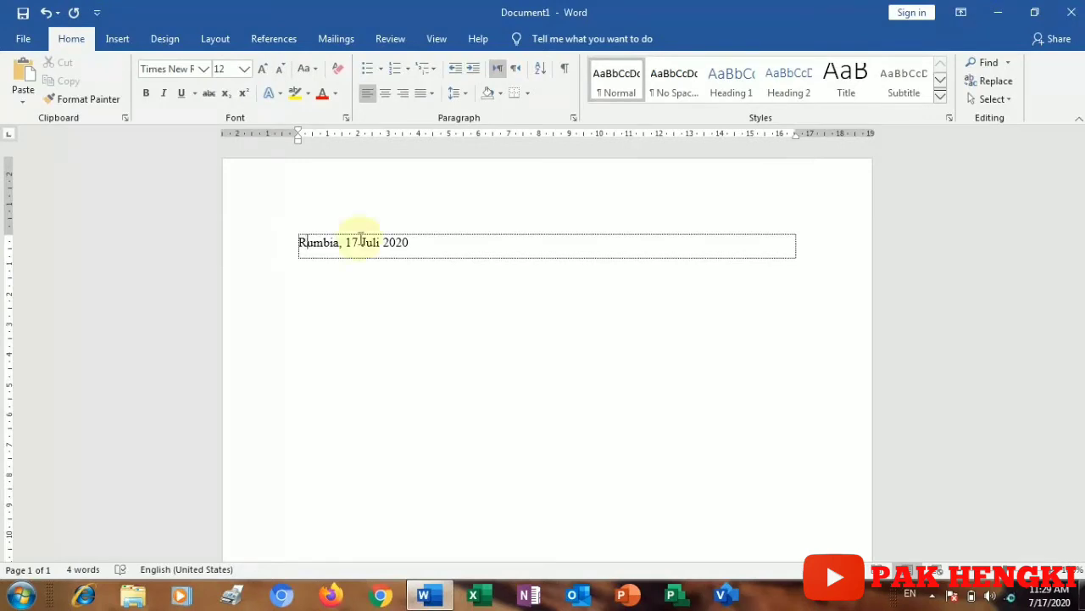
pyautogui.click(296, 237)
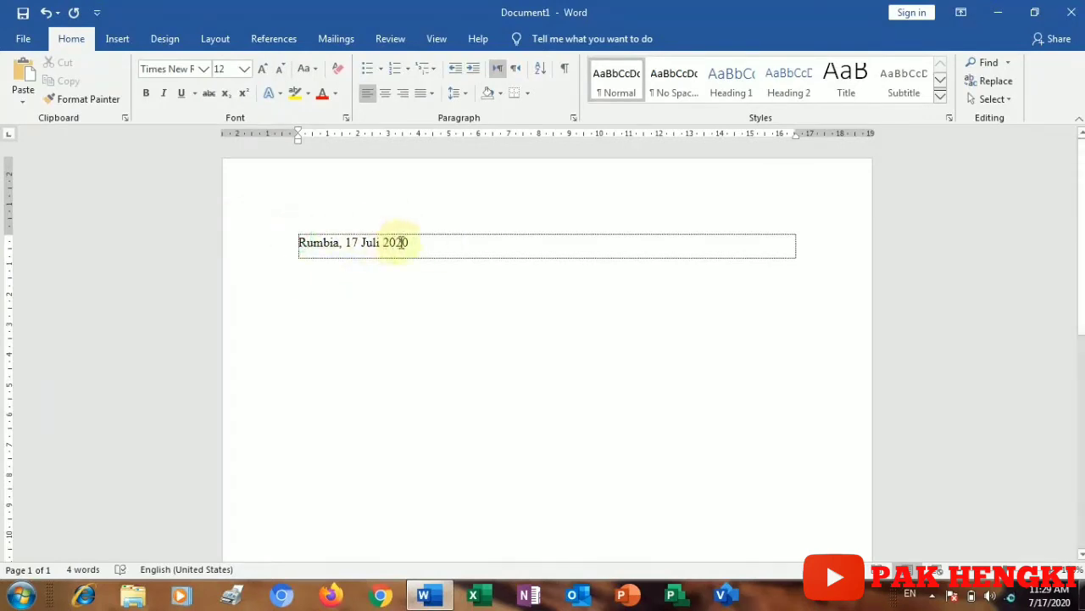
pyautogui.moveTo(415, 242); pyautogui.dragTo(299, 250)
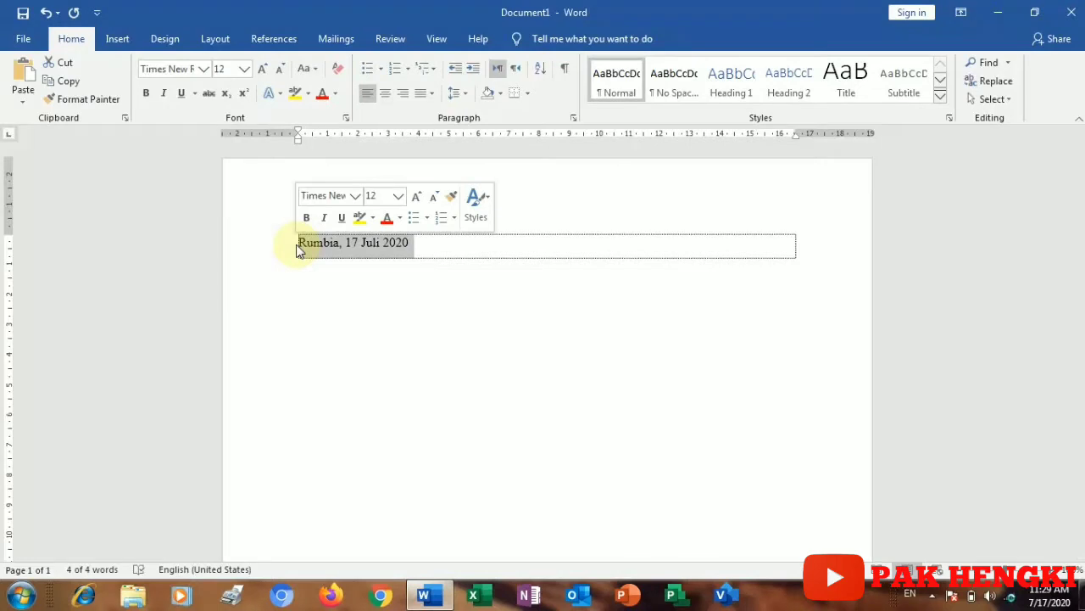
pyautogui.click(352, 280)
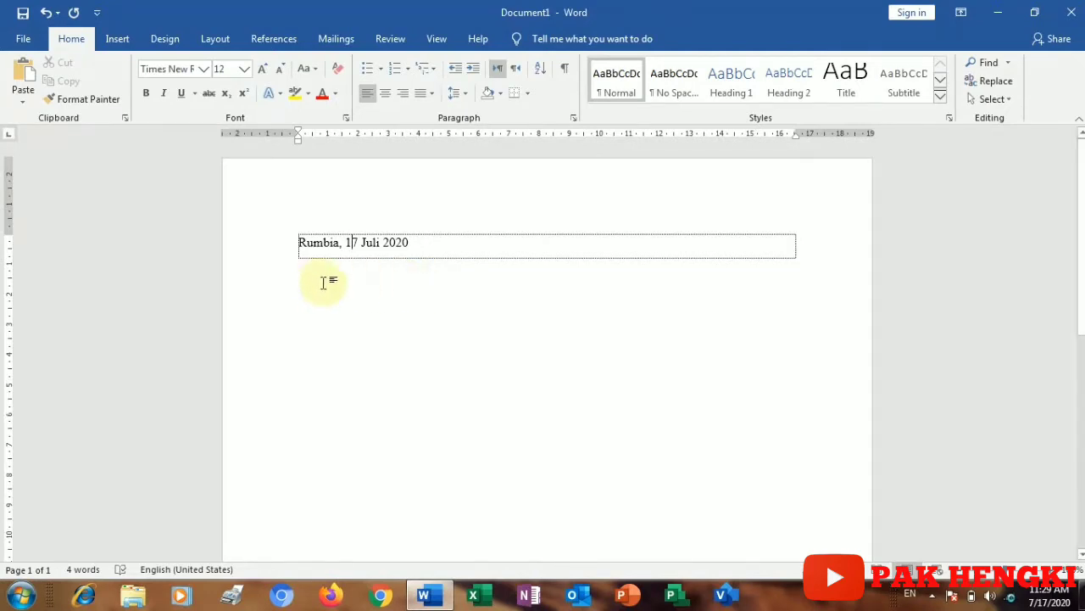
pyautogui.click(430, 242)
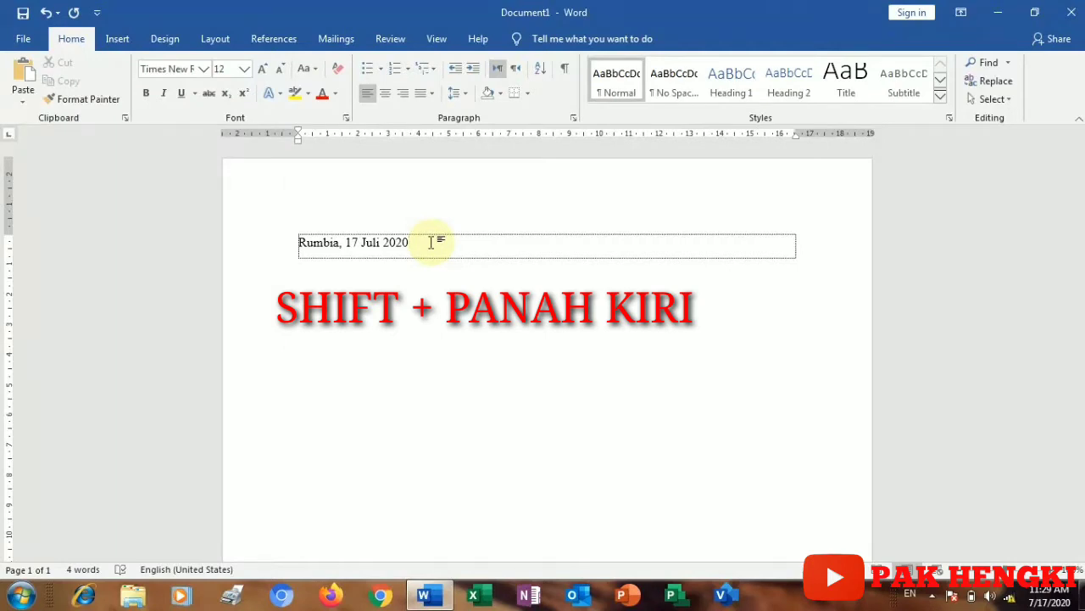
# Step: Select the date line 'Rumbia, 17 Juli 2020' backwards from its end
pyautogui.hotkey('shift', 'Left')
pyautogui.hotkey('shift', 'Left')
pyautogui.hotkey('shift', 'Left')
pyautogui.hotkey('shift', 'Left')
pyautogui.hotkey('shift', 'Left')
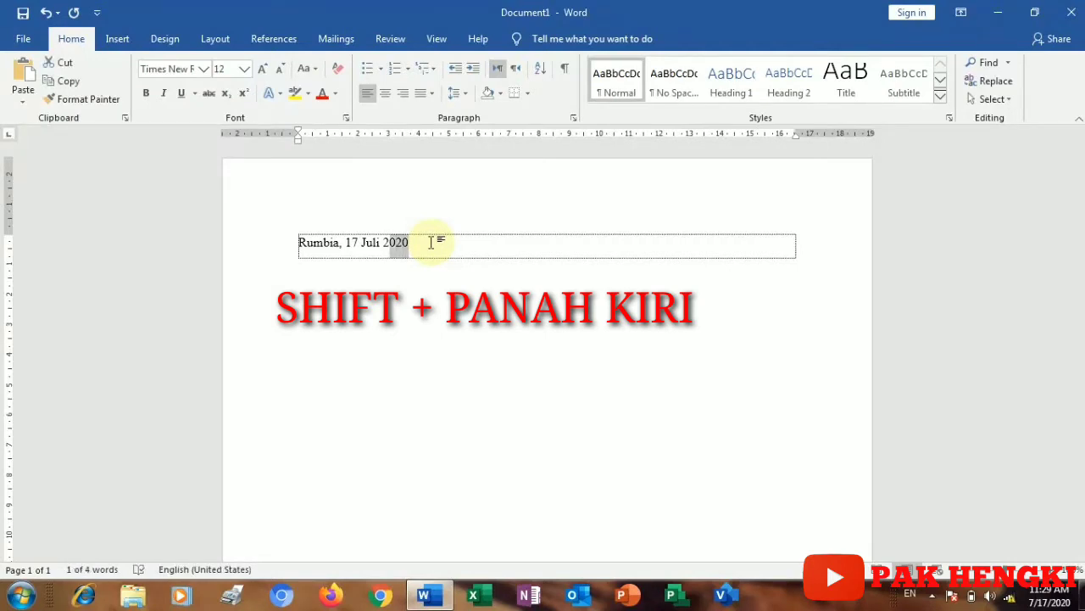
pyautogui.hotkey('shift', 'Left')
pyautogui.hotkey('shift', 'Left')
pyautogui.hotkey('shift', 'Left')
pyautogui.hotkey('shift', 'Left')
pyautogui.hotkey('shift', 'Left')
pyautogui.hotkey('shift', 'Left')
pyautogui.hotkey('shift', 'Left')
pyautogui.hotkey('shift', 'Left')
pyautogui.hotkey('shift', 'Left')
pyautogui.hotkey('shift', 'Left')
pyautogui.hotkey('shift', 'Left')
pyautogui.hotkey('shift', 'Left')
pyautogui.hotkey('shift', 'Left')
pyautogui.hotkey('shift', 'Left')
pyautogui.hotkey('shift', 'Left')
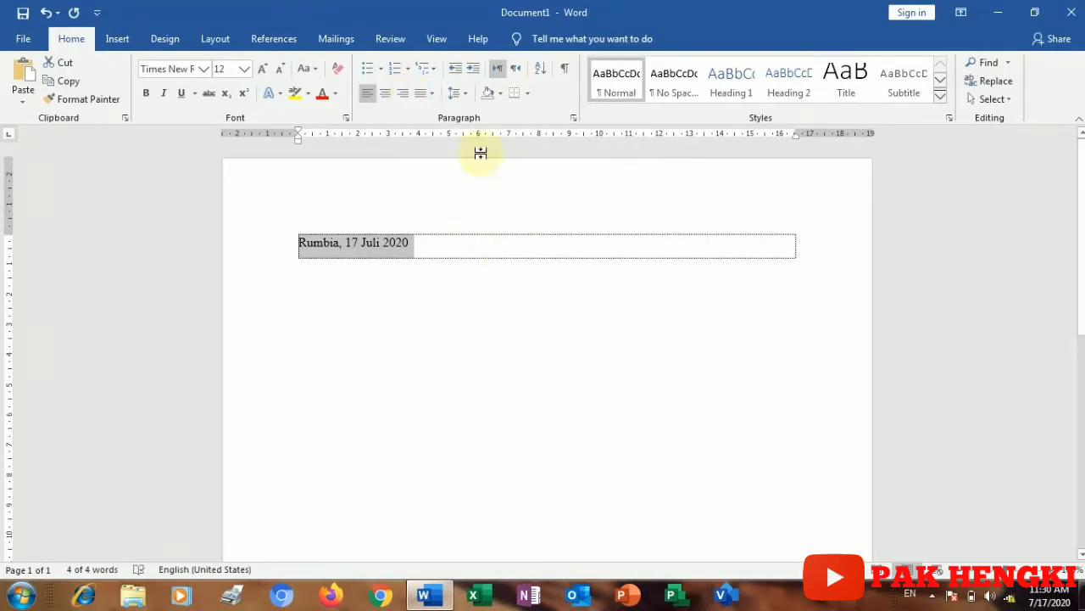
# Step: Right-align the date line 'Rumbia, 17 Juli 2020', briefly trying left alignment in between
pyautogui.click(405, 93)
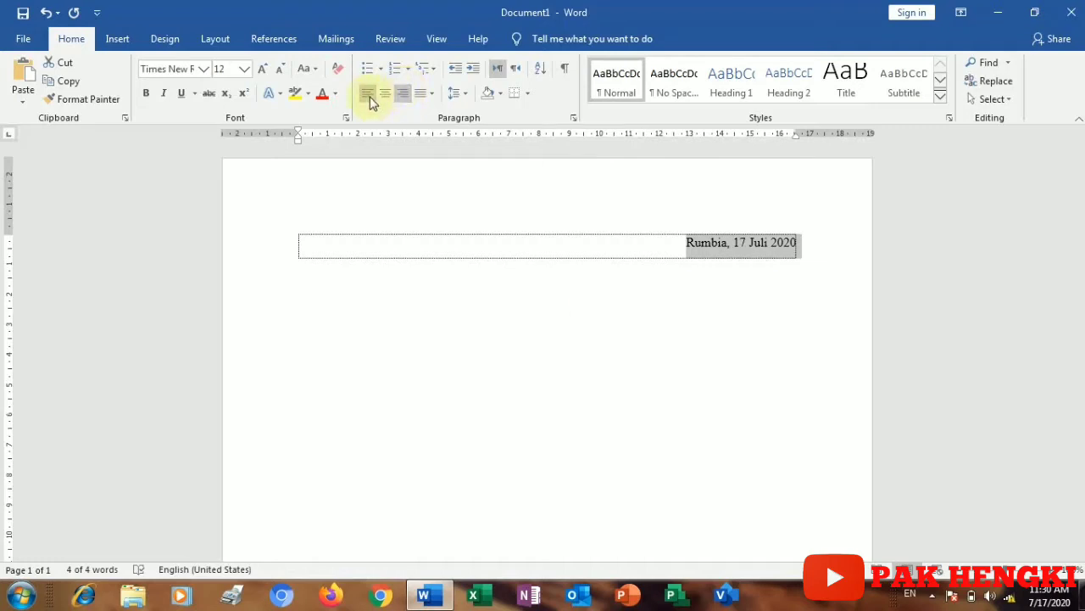
pyautogui.click(370, 100)
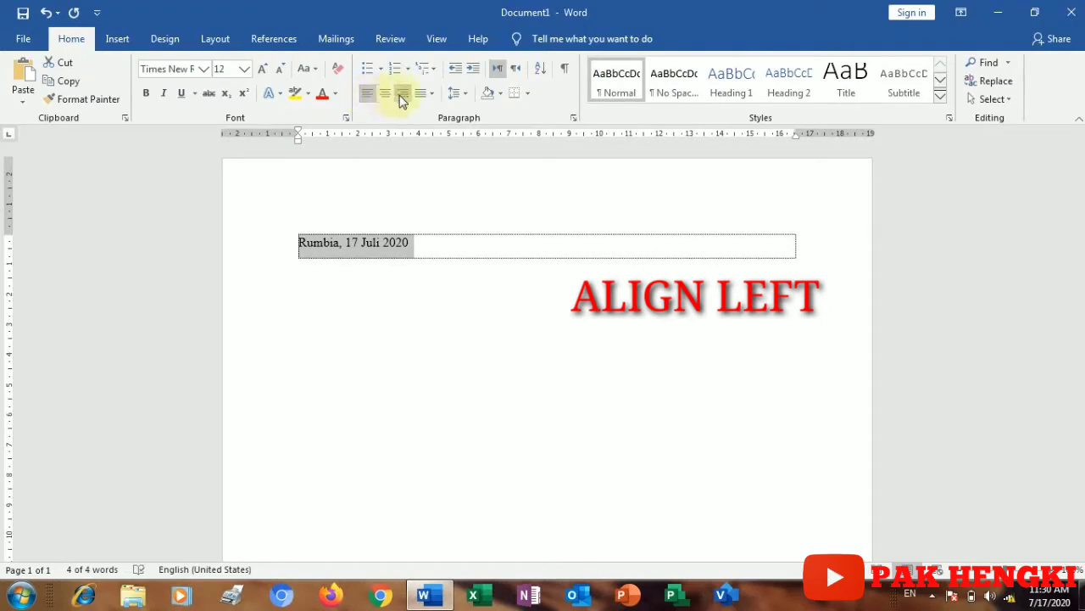
pyautogui.click(402, 100)
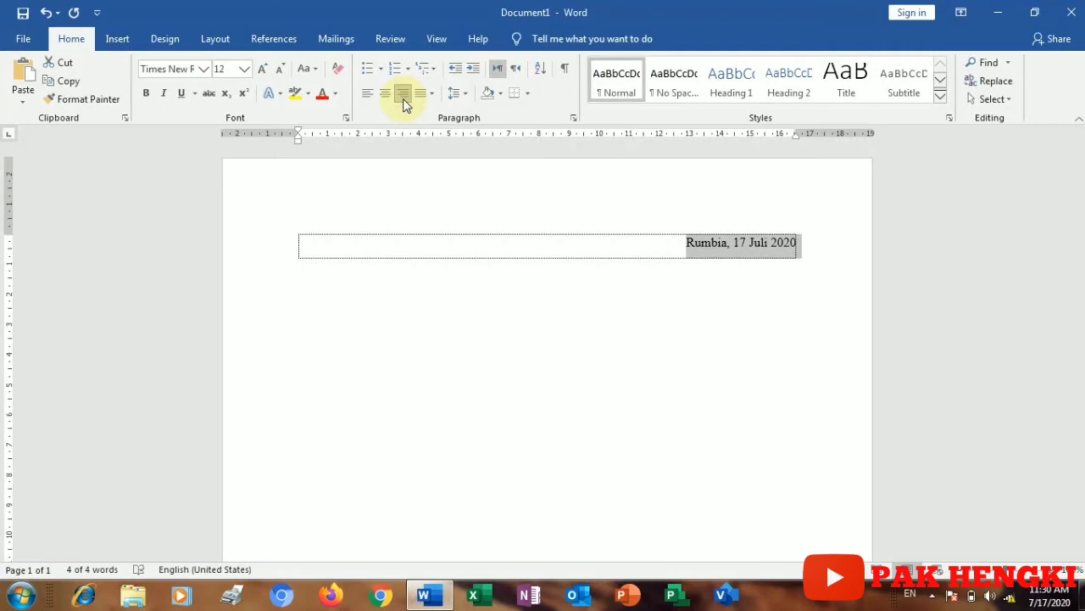
# Step: Add a new left-aligned line below the date that begins with 'Hal'
pyautogui.click(801, 248)
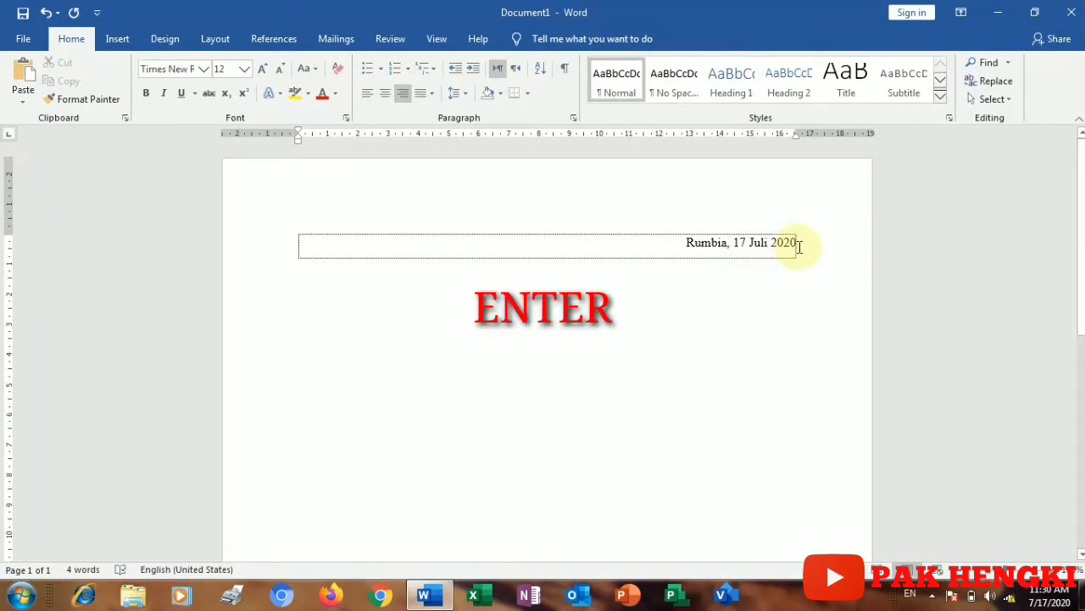
pyautogui.press('Return')
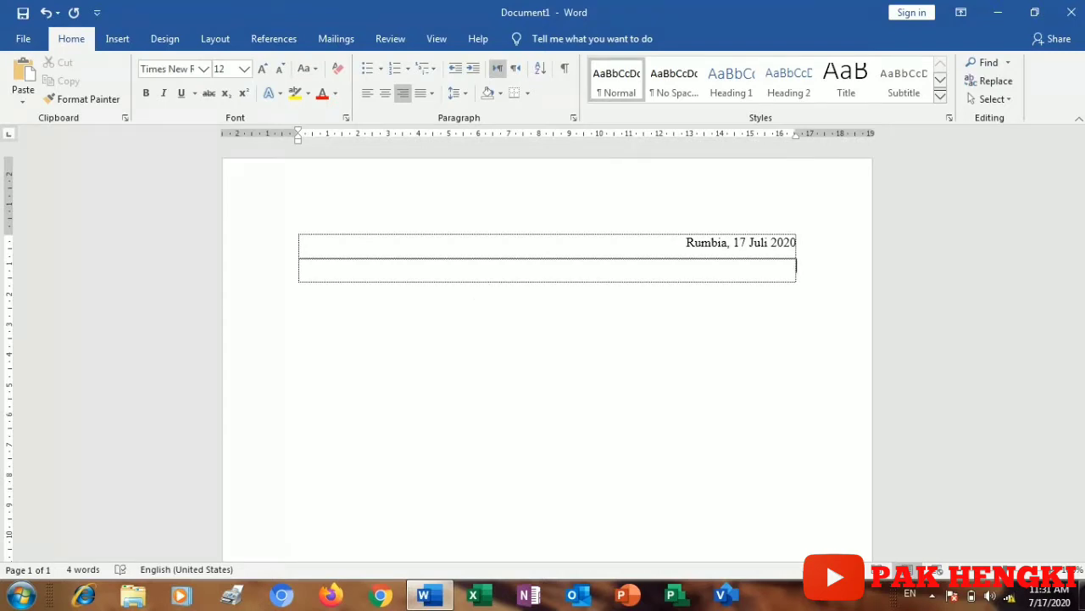
pyautogui.click(367, 95)
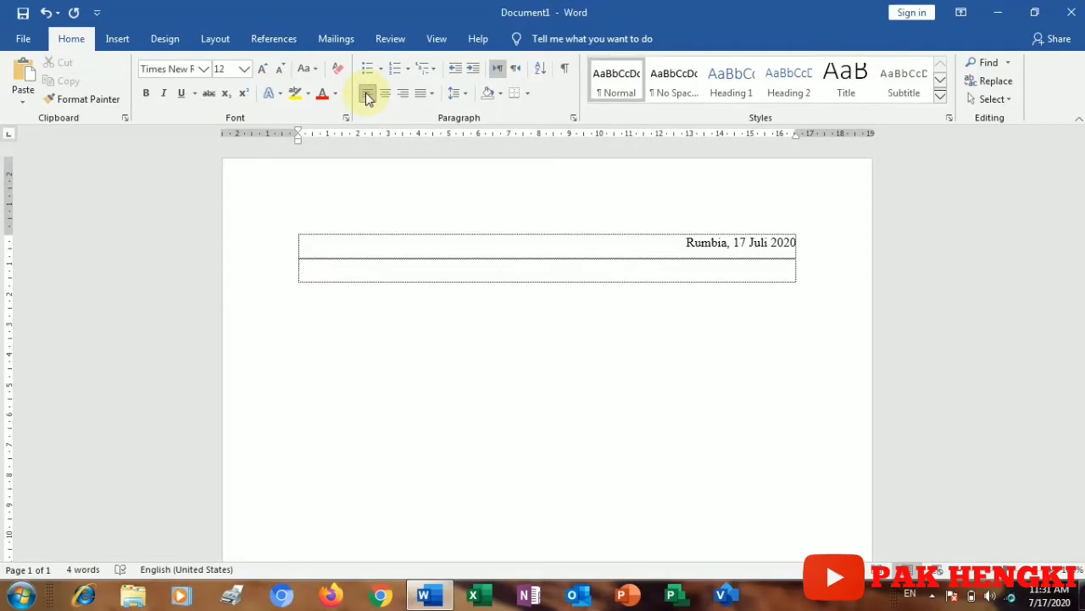
pyautogui.write('Hal')
# Step: Complete the subject line as 'Hal', a tab, then ': Lamaran Pekerjaan'
pyautogui.press('Tab')
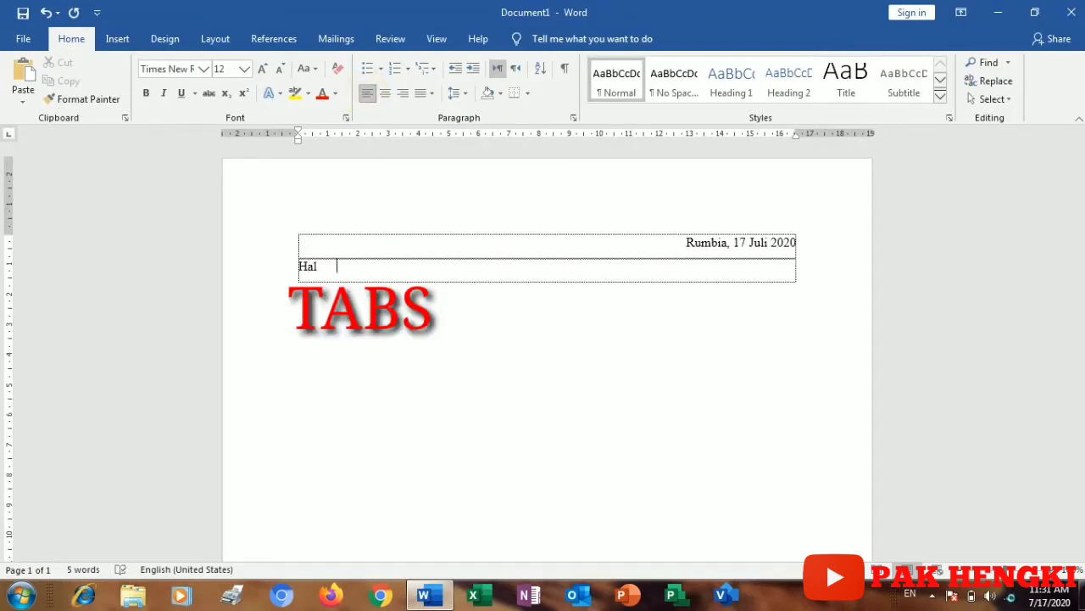
pyautogui.write(':')
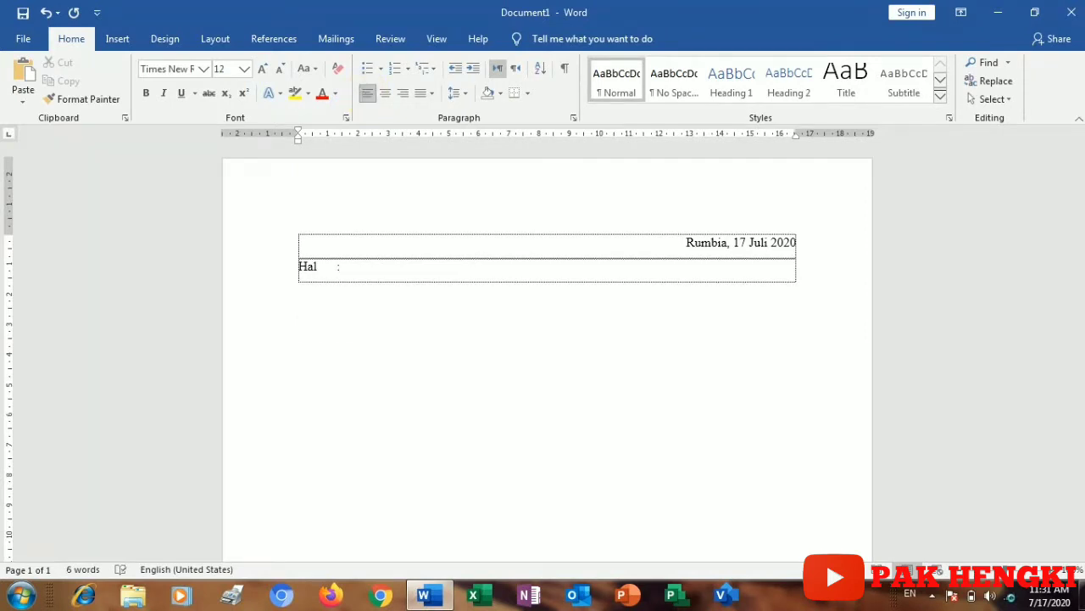
pyautogui.write(' Lamaran Pekerjaan')
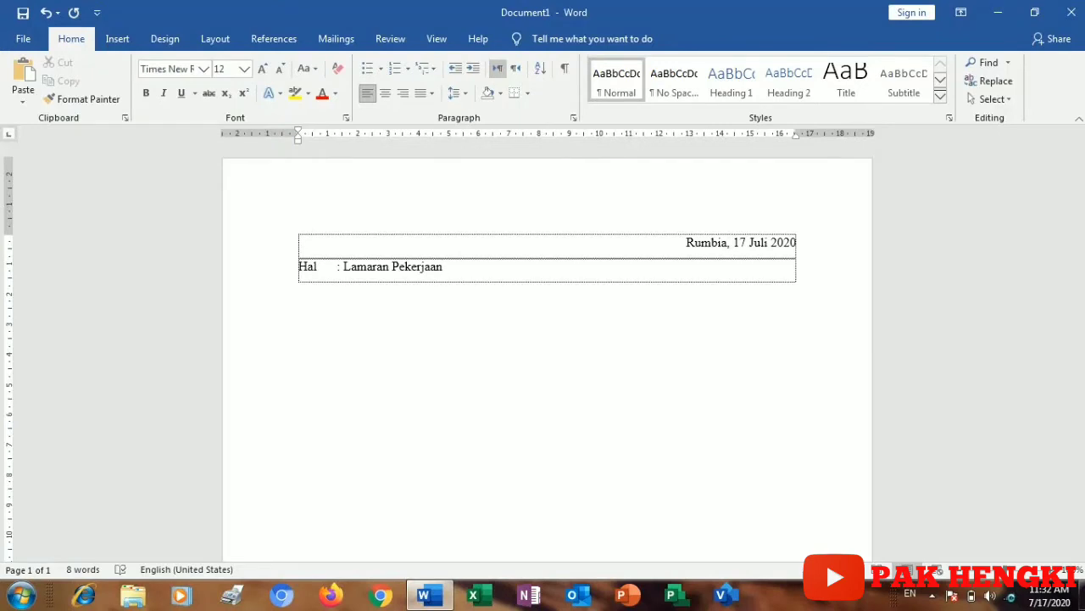
# Step: Add addressee lines 'Kepada Yth', 'Pimpinan Angkasa (Persero)' and 'Di- Tempat', each on its own row
pyautogui.press('Tab')
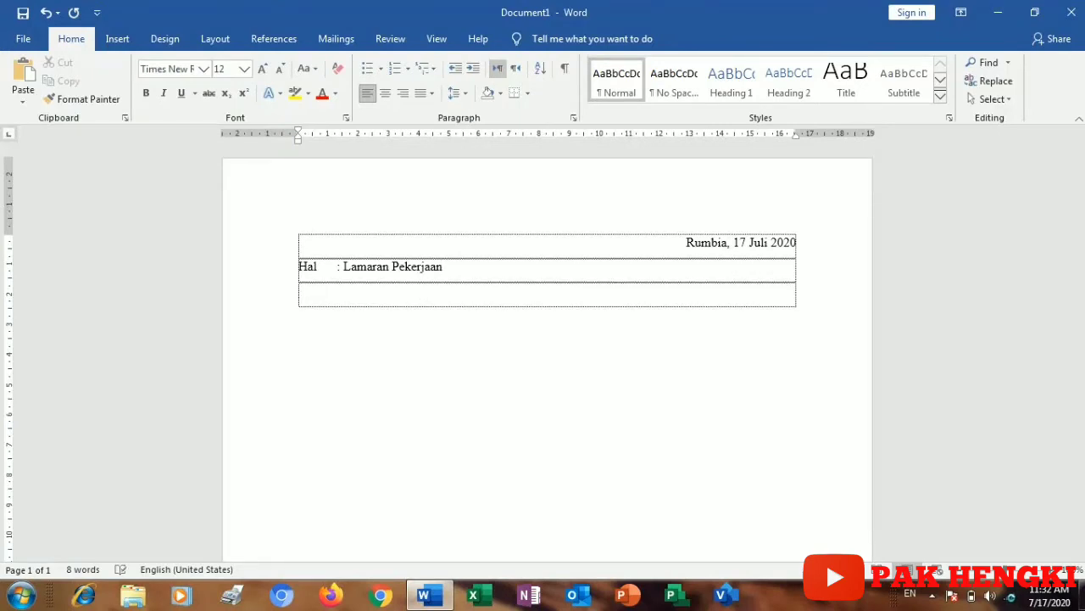
pyautogui.write('Kepada Y')
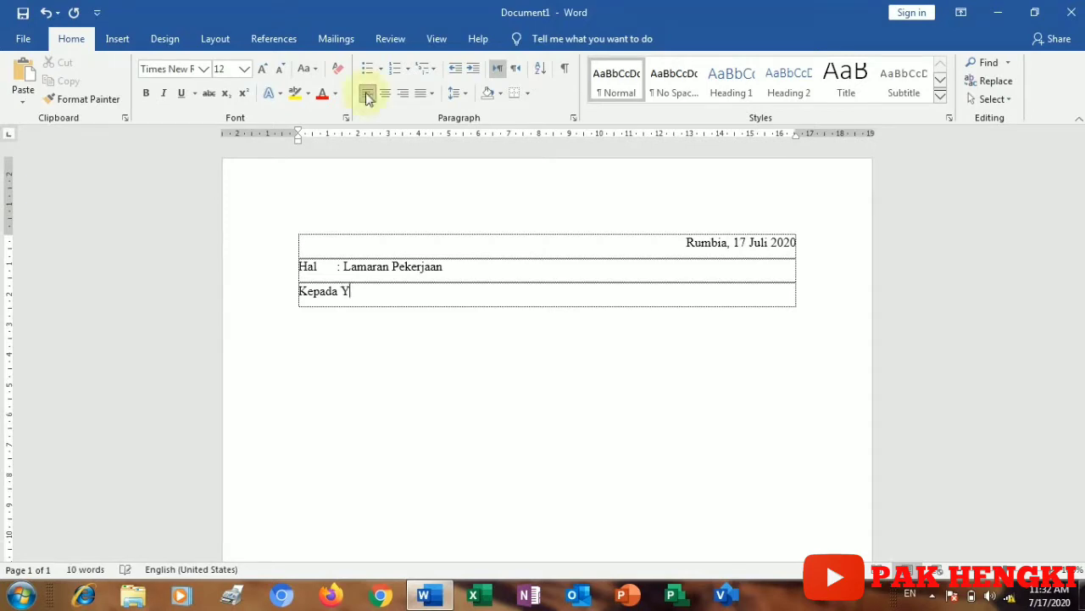
pyautogui.write('th')
pyautogui.press('Tab')
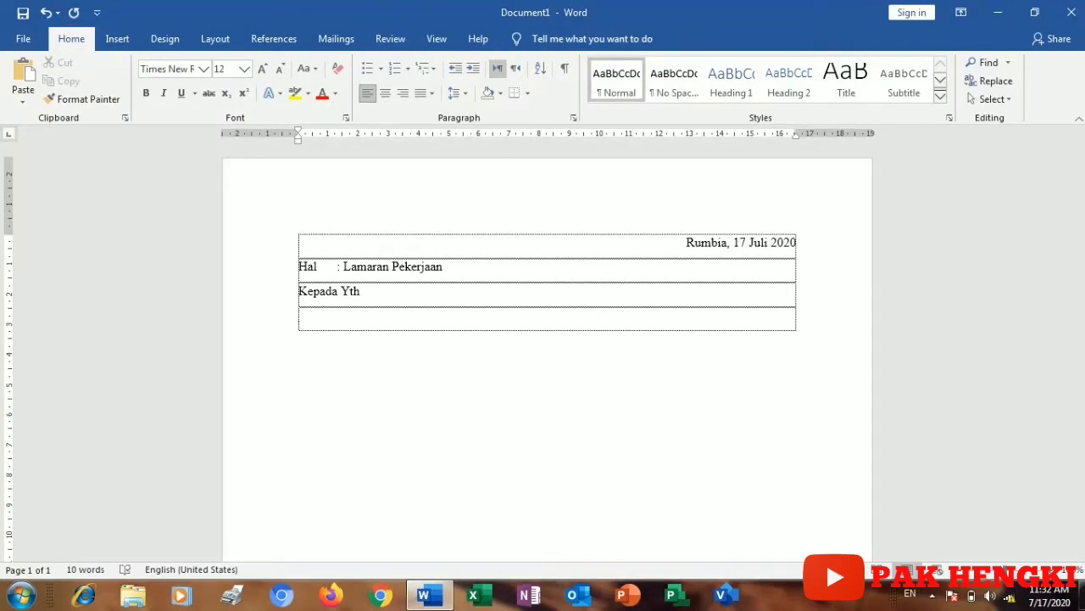
pyautogui.write('PimpinanA')
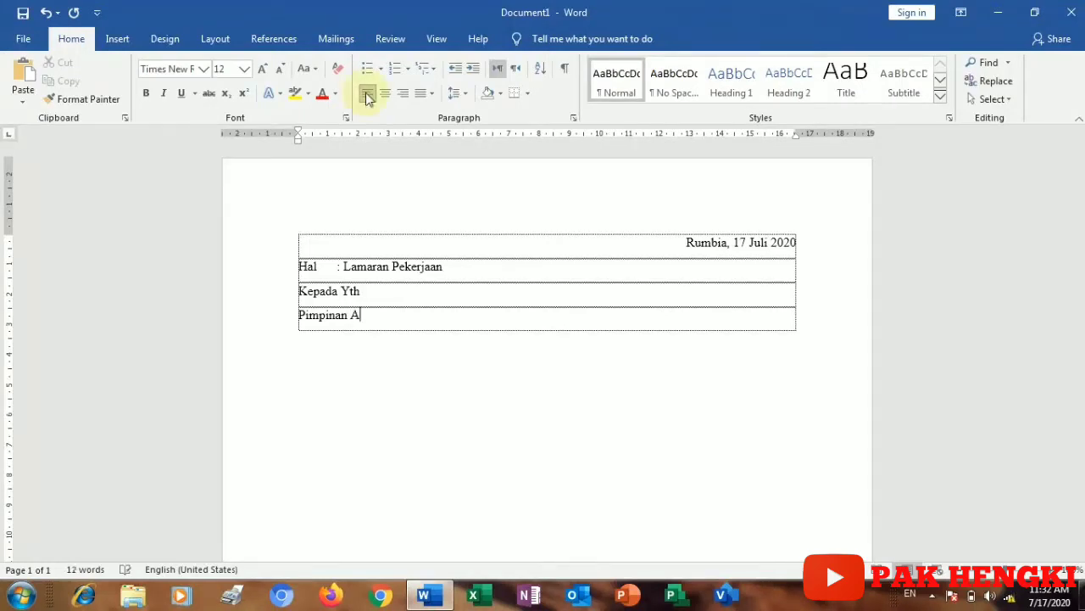
pyautogui.write('ngkasa')
pyautogui.write('(Pe')
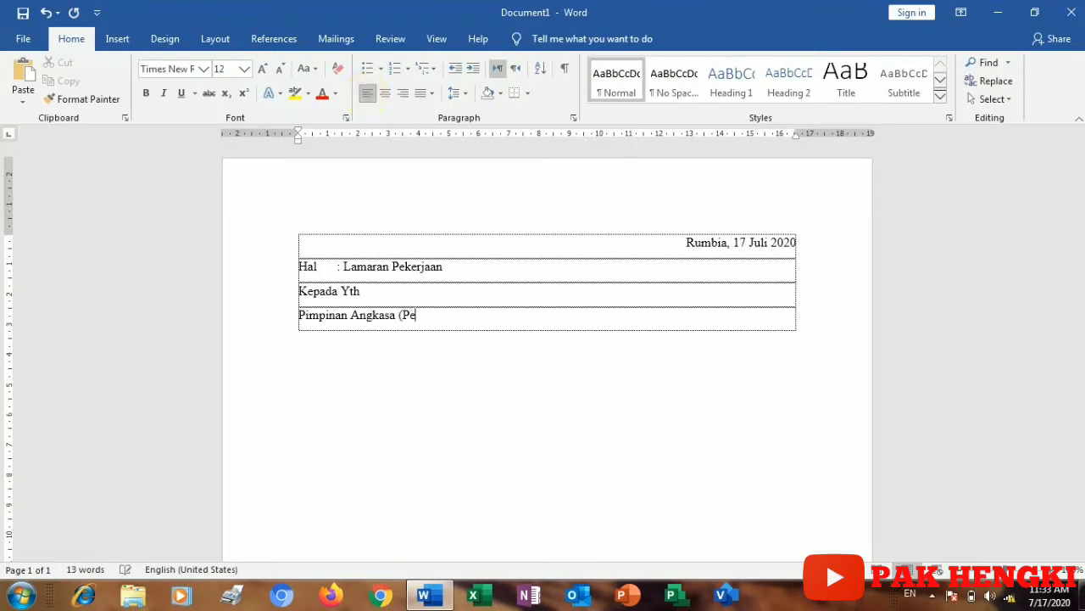
pyautogui.write('rsero)')
pyautogui.press('Tab')
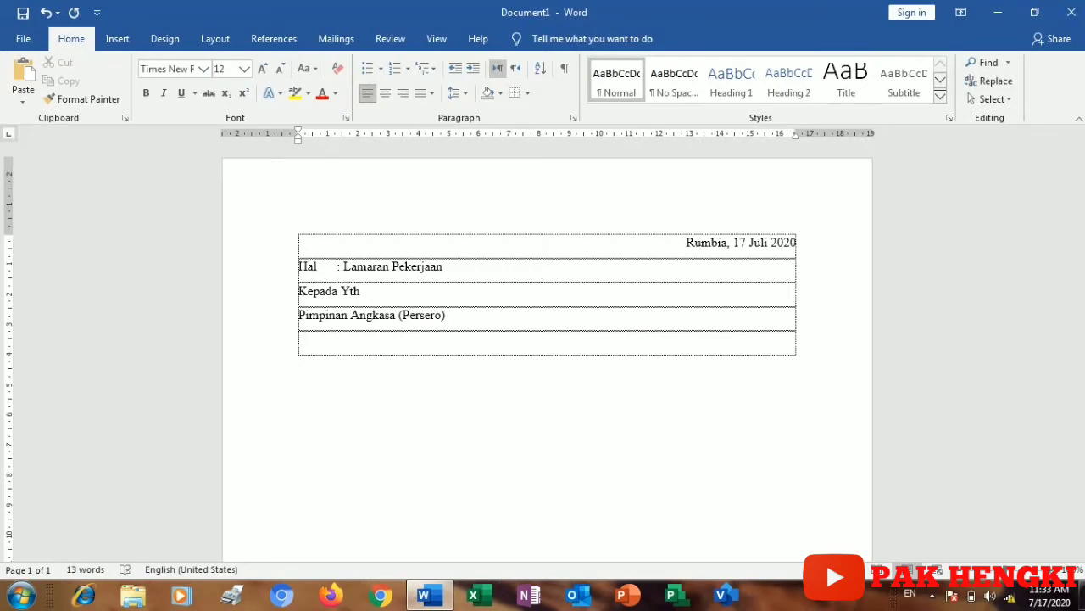
pyautogui.write('Di- Tempat')
pyautogui.press('Tab')
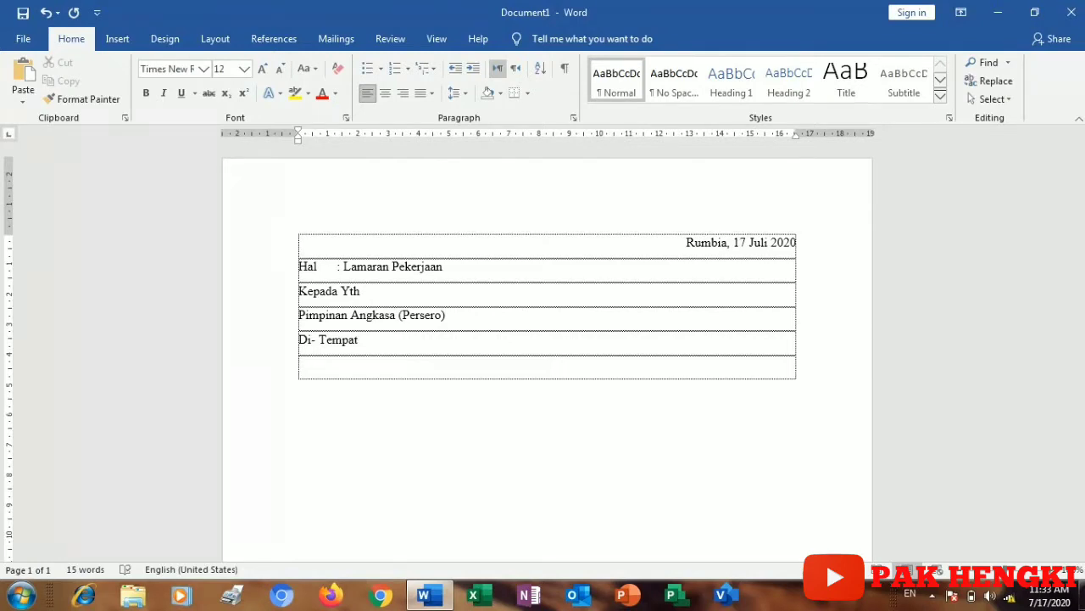
# Step: After a blank line, add 'Dengan Hormat' and 'Saya yang bertanda tangan di bawah ini :'
pyautogui.press('Tab')
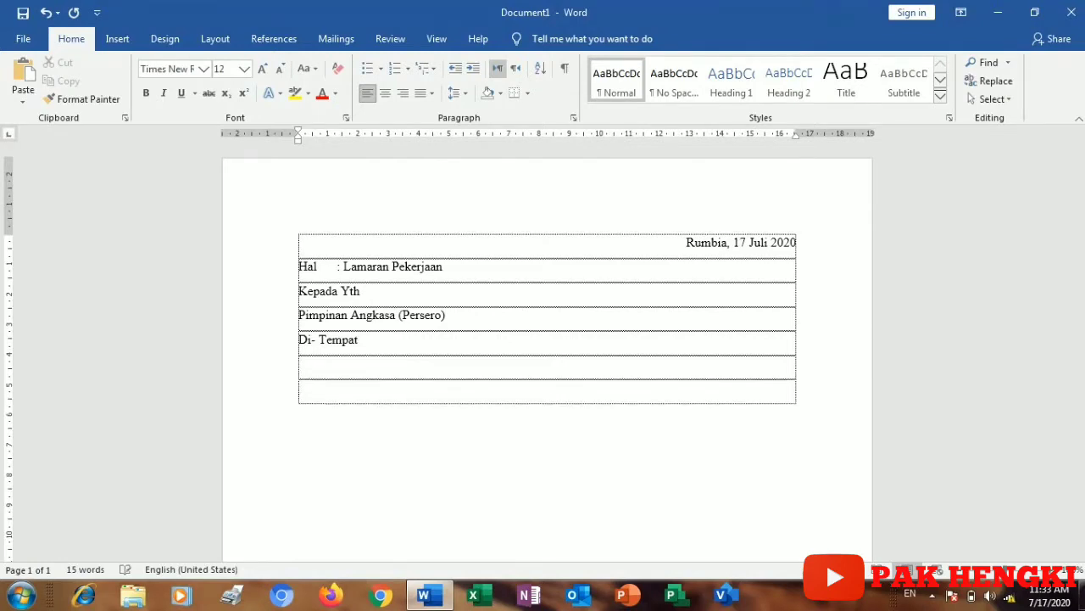
pyautogui.write('Dengan Hormat')
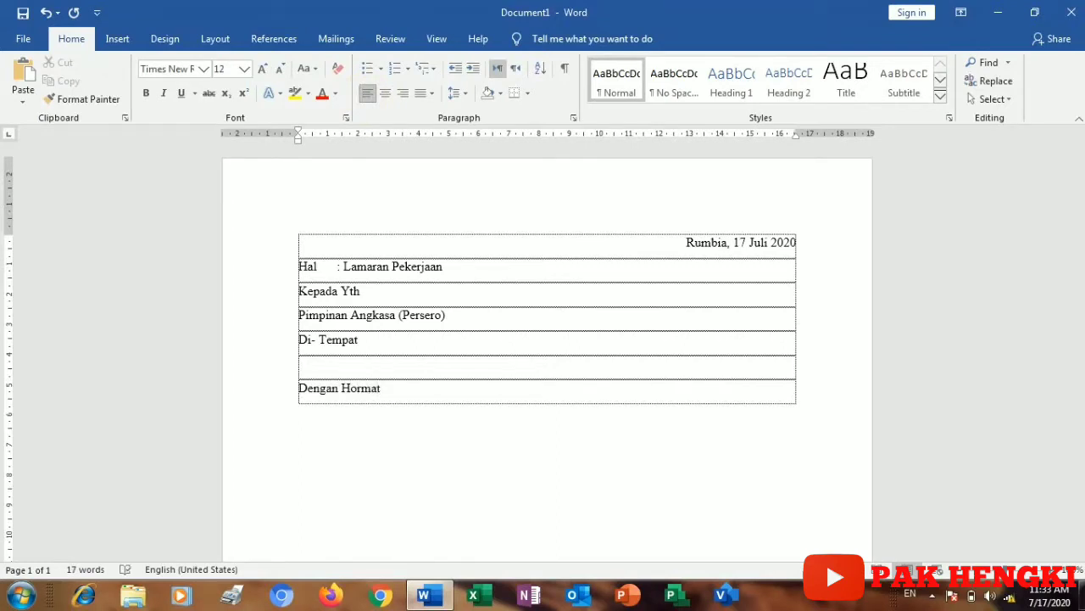
pyautogui.press('Tab')
pyautogui.write('Sa')
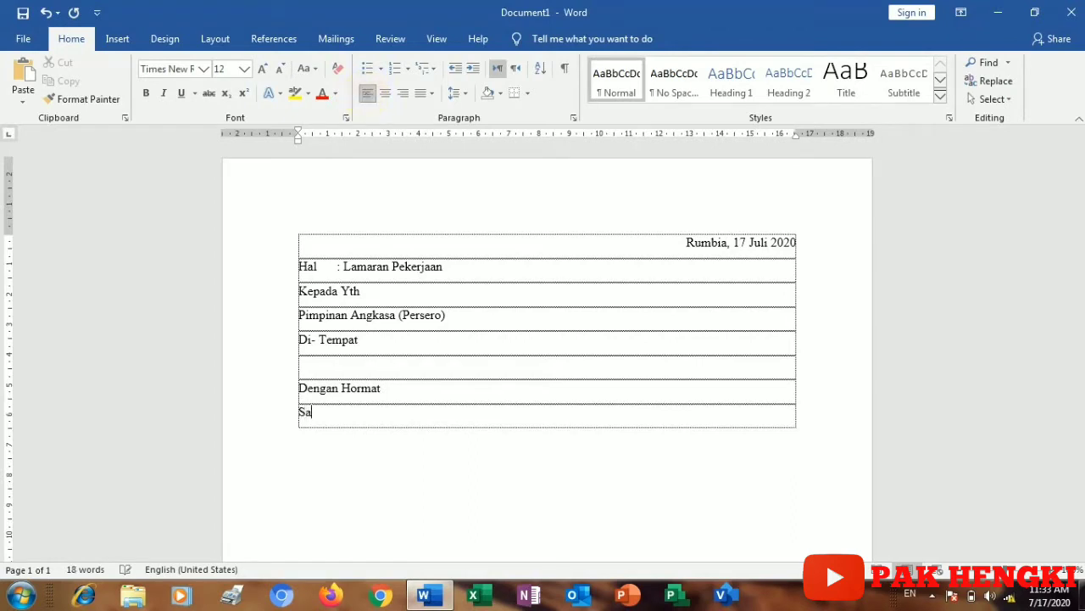
pyautogui.write('ya yang berta')
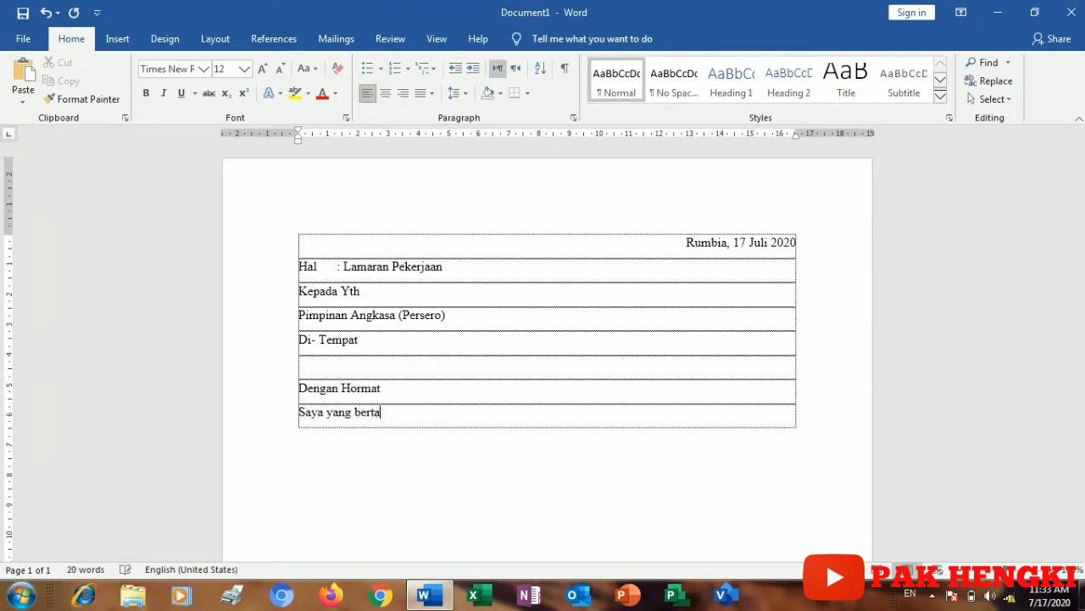
pyautogui.write('nda tangan di bawah i')
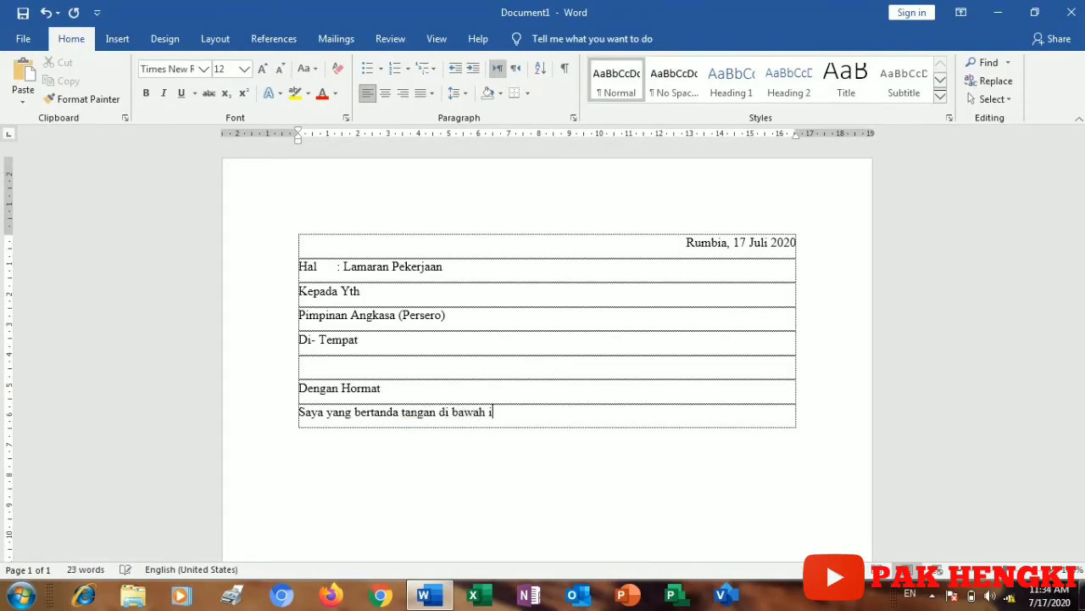
pyautogui.write('ni')
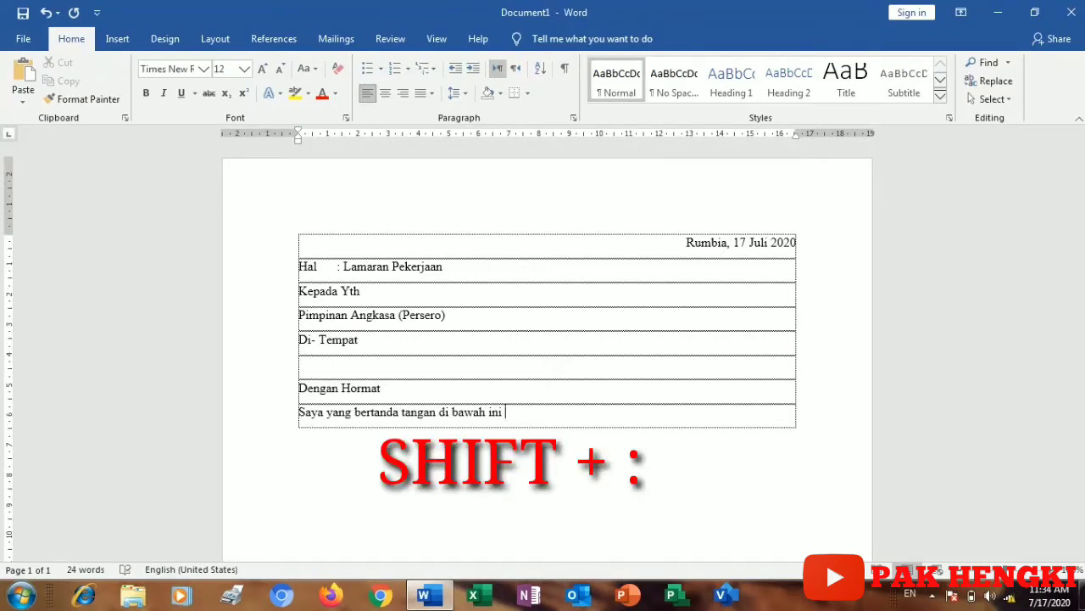
pyautogui.write(' :')
pyautogui.press('Tab')
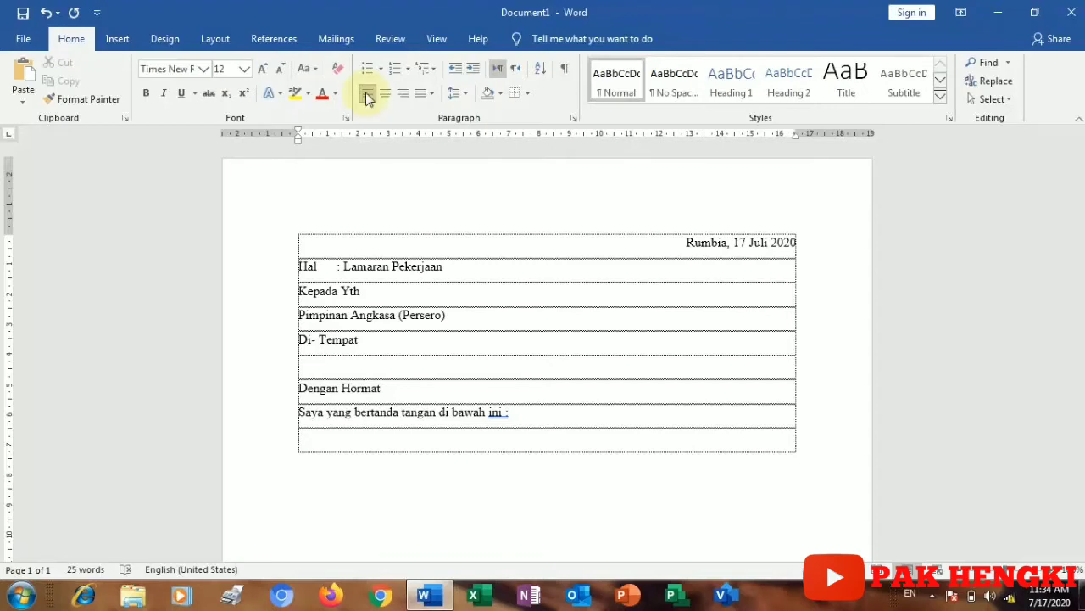
# Step: Add a 'Nama' row with a tab-aligned colon followed by the applicant's name
pyautogui.press('Tab')
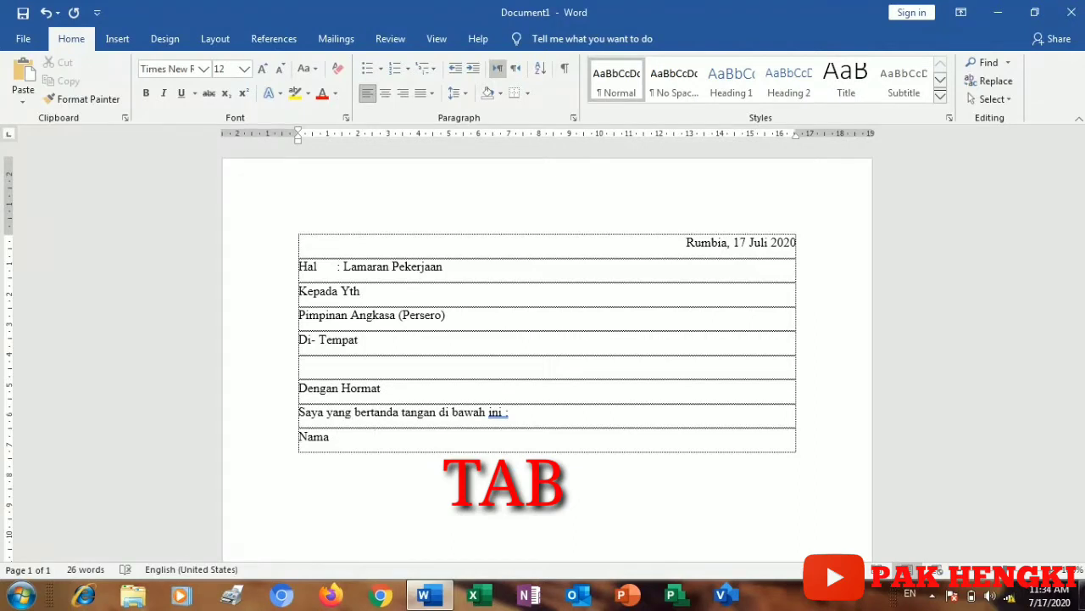
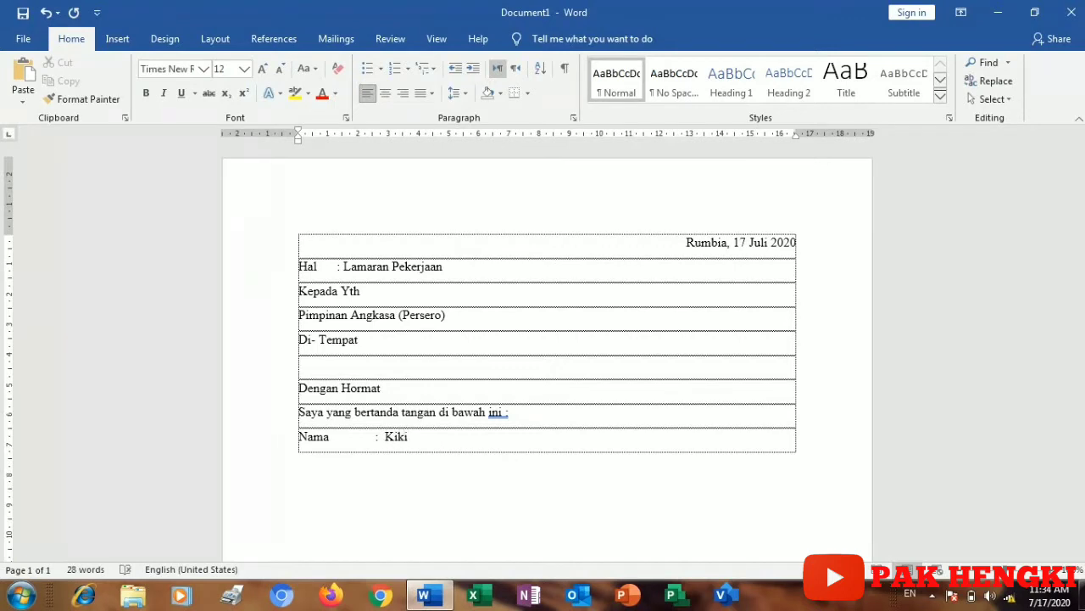
pyautogui.press('Return')
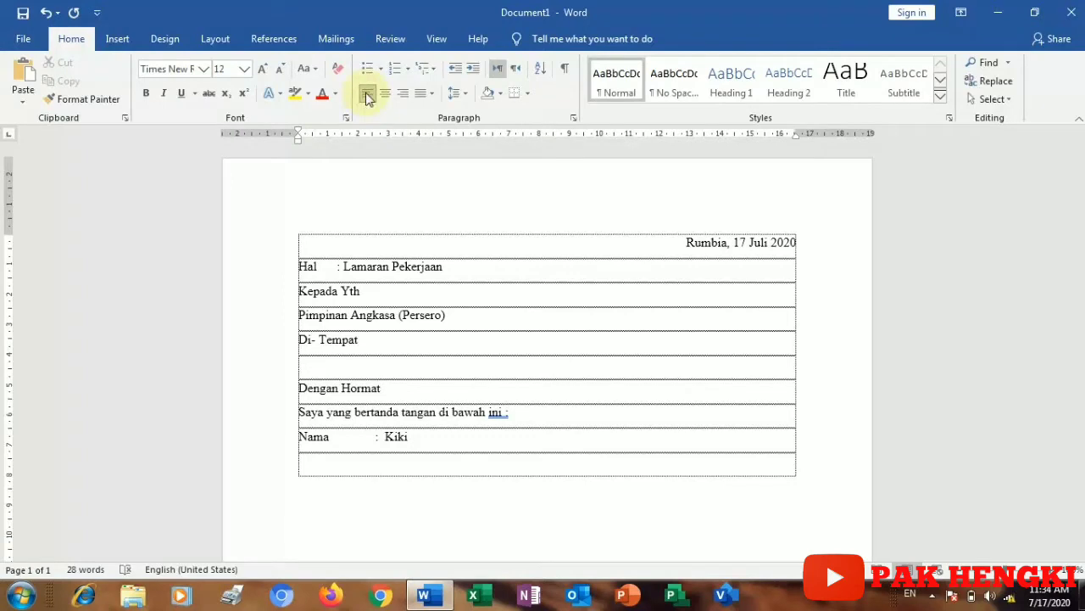
pyautogui.press('Tab')
pyautogui.press('Tab')
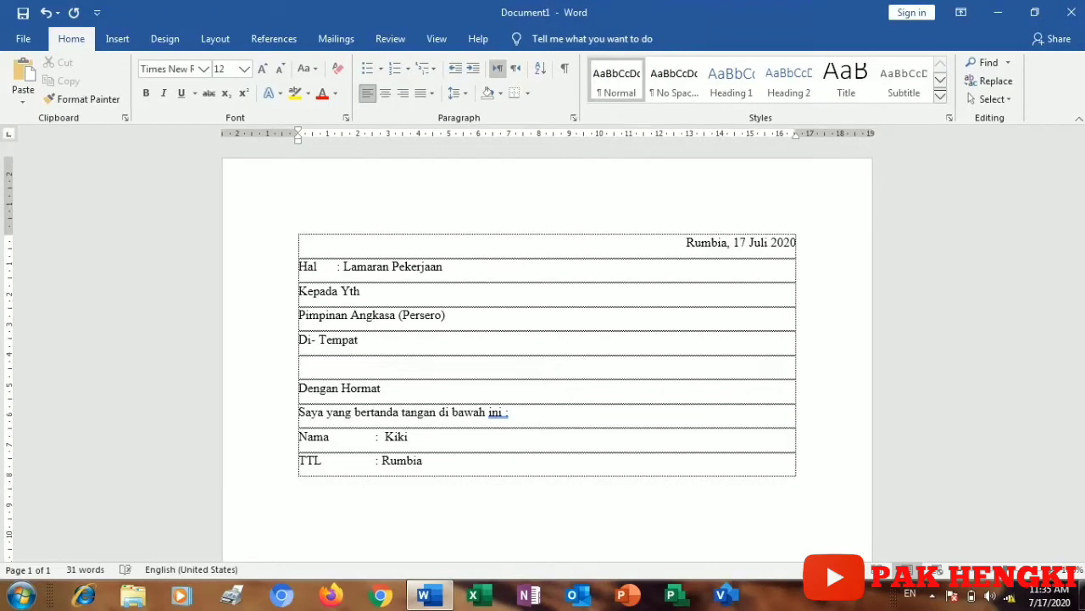
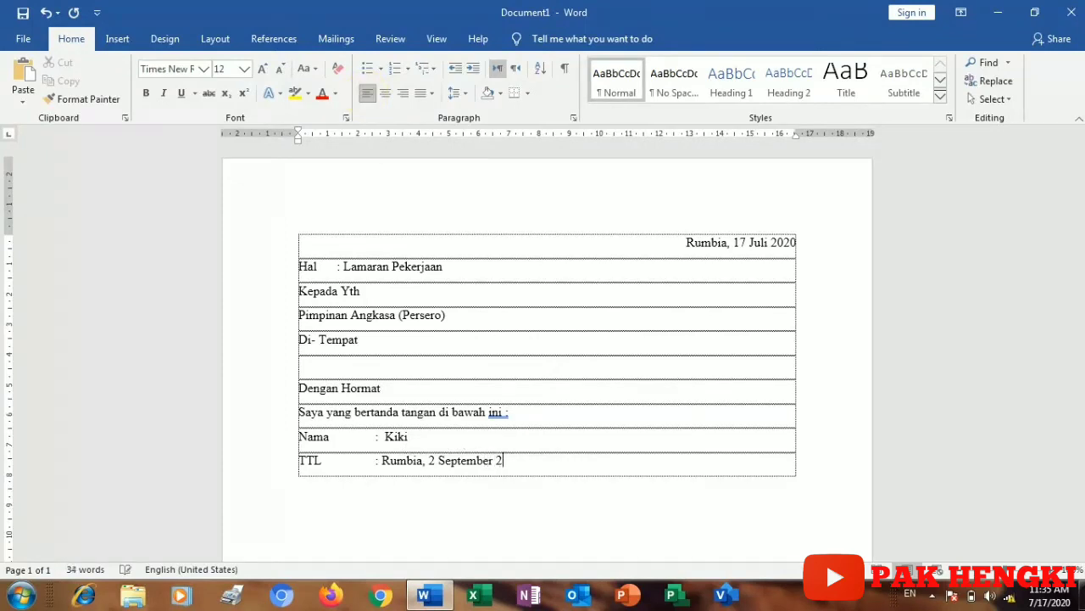
# Step: Add a 'Jenis Kelamin : Laki-Laki' row after TTL, followed by an empty row
pyautogui.press('Tab')
pyautogui.write('J')
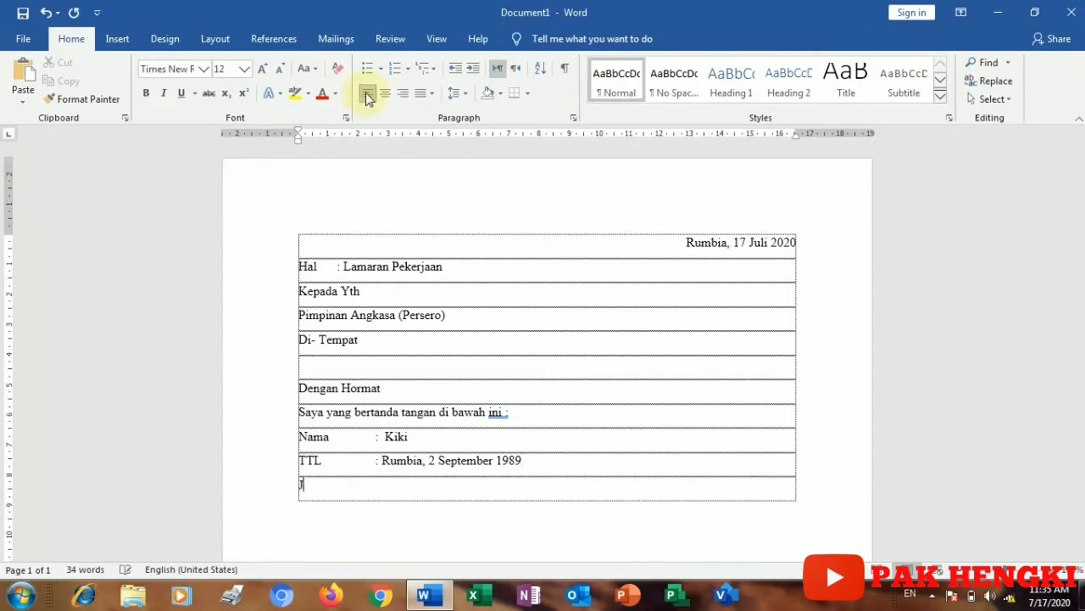
pyautogui.write('enis Kelamin')
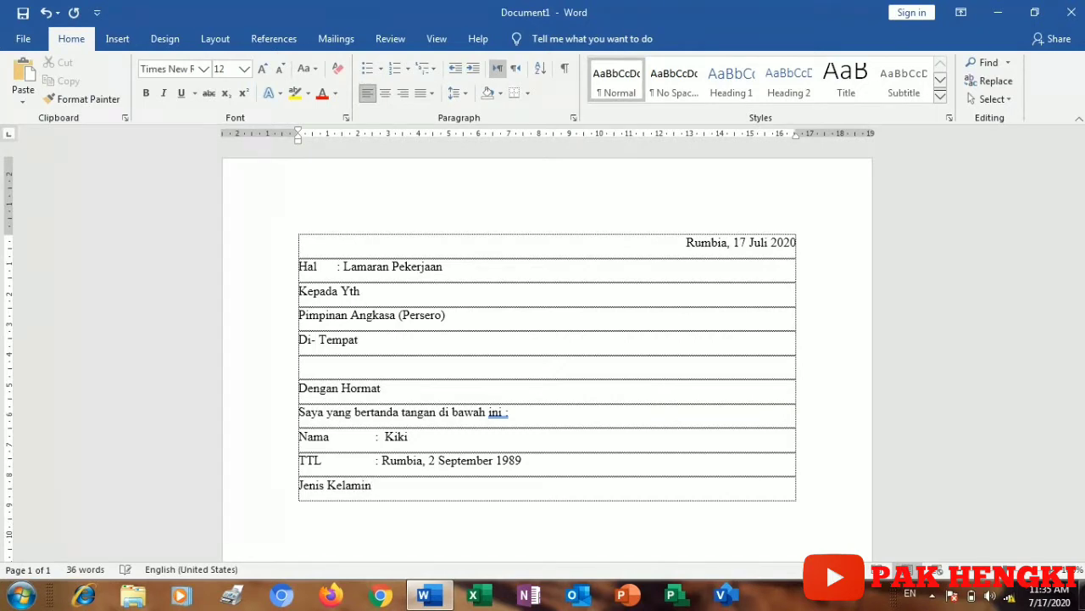
pyautogui.write(' : Laki-Laki')
pyautogui.press('Tab')
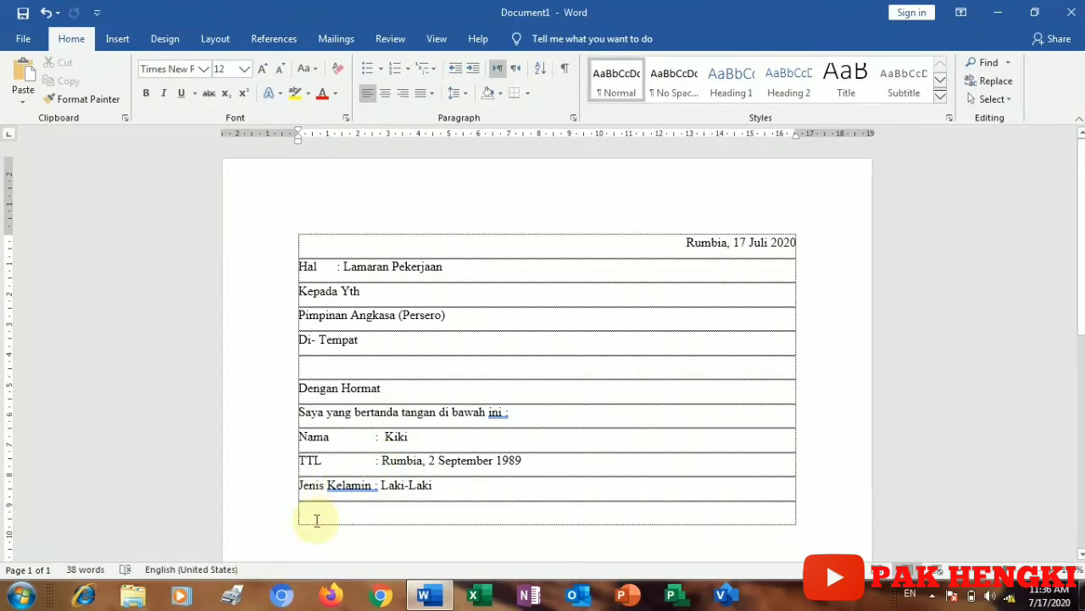
# Step: In the empty row, write 'Sehubungan dengan informasi yang saya dapat dari internet terkait dengan dibukanya lowongan pekerjaan'
pyautogui.click(316, 509)
pyautogui.write('S')
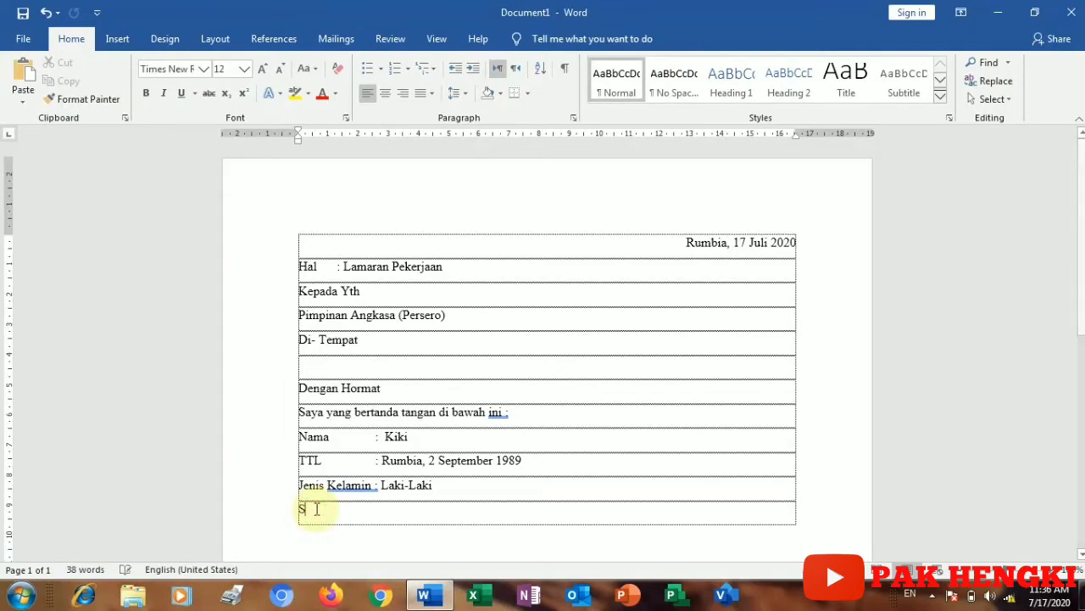
pyautogui.write('ehubn')
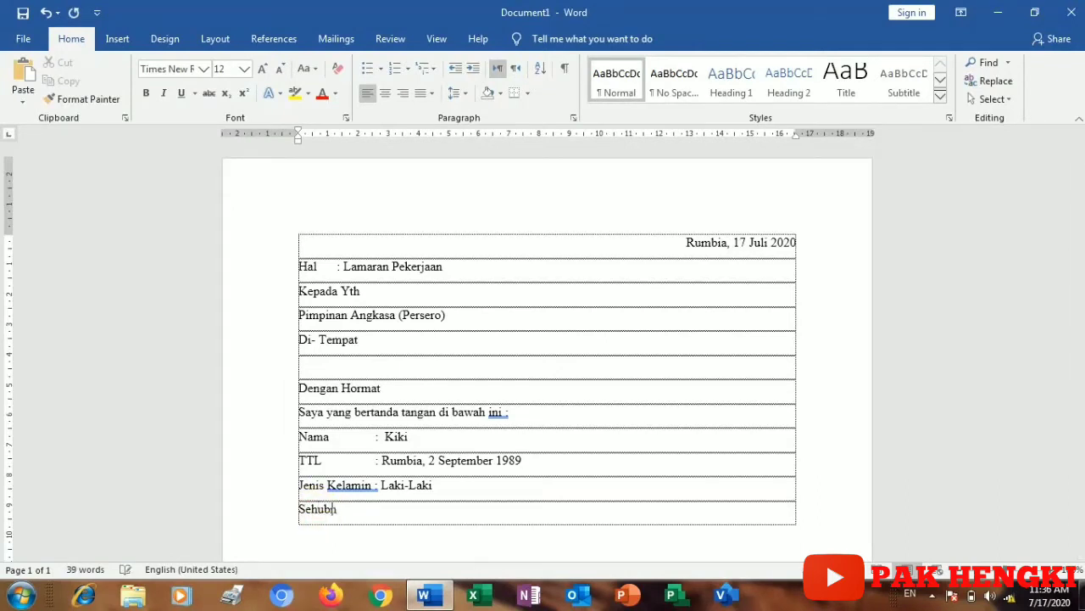
pyautogui.press('BackSpace')
pyautogui.write('ungan dengan inf')
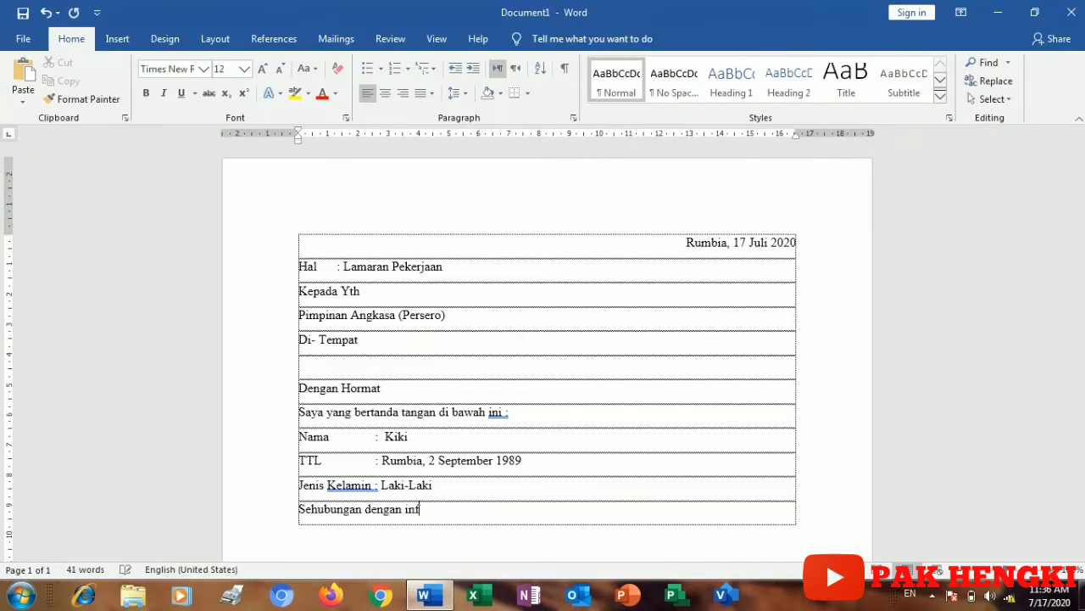
pyautogui.write('ormasi yang saya daps')
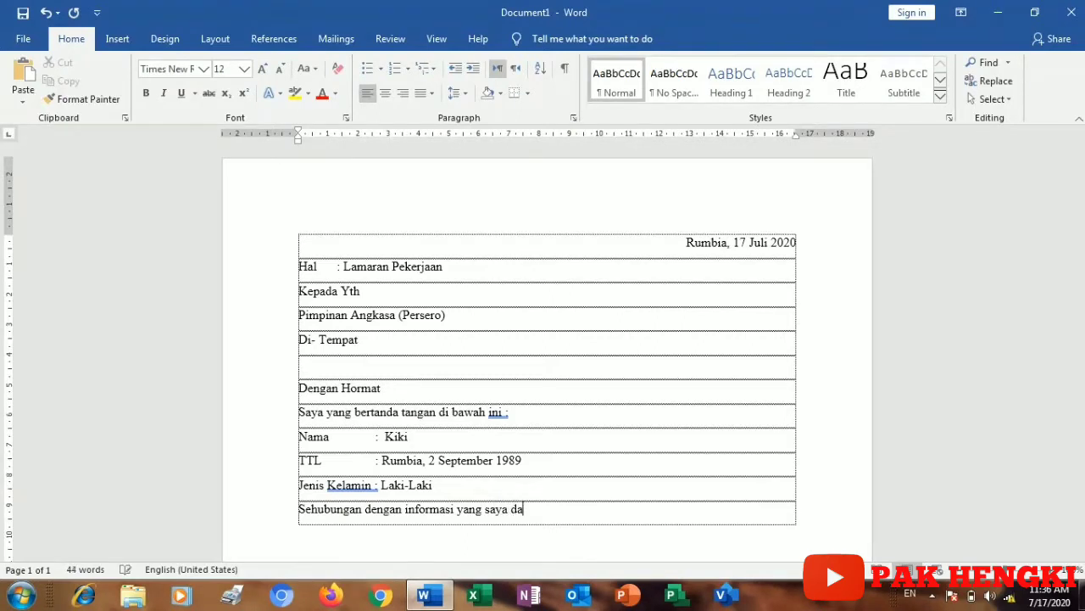
pyautogui.press('BackSpace')
pyautogui.write('at dari iin')
pyautogui.press('BackSpace')
pyautogui.press('BackSpace')
pyautogui.write('nternet')
pyautogui.write('t')
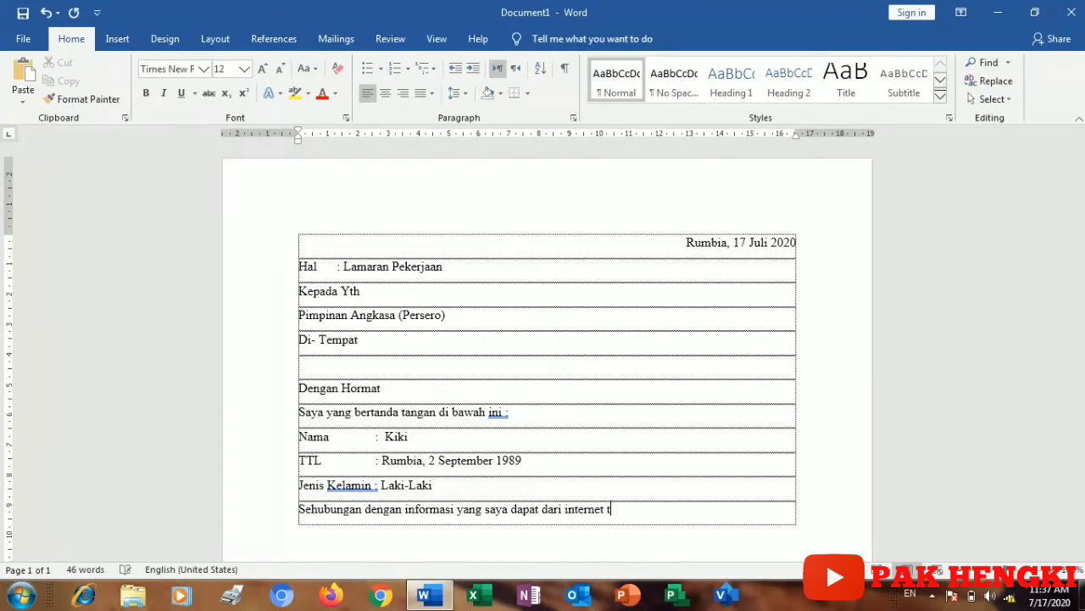
pyautogui.write('erkait dengan dibuksa')
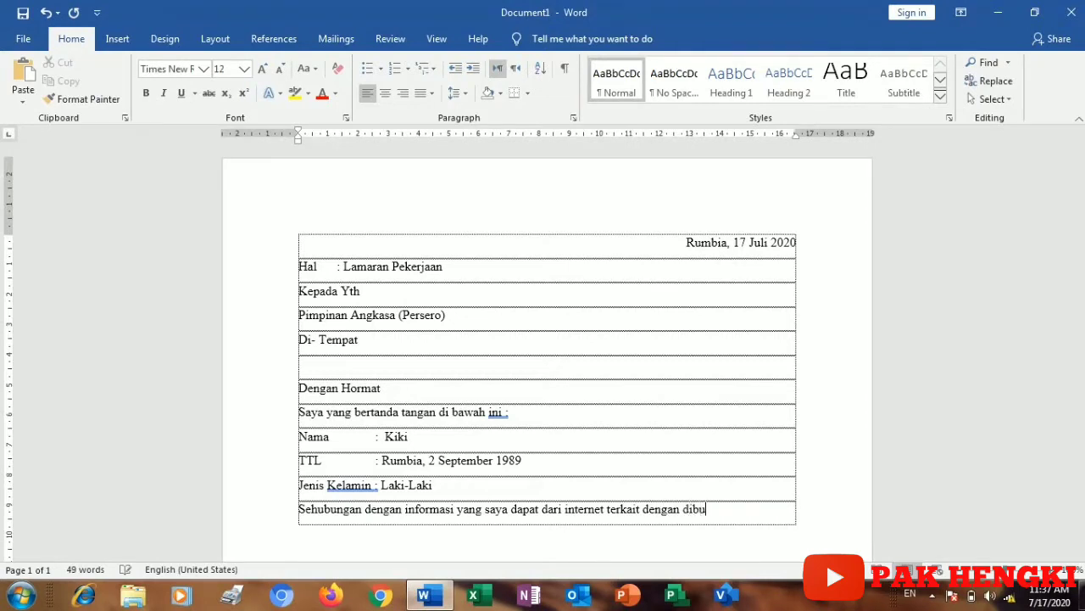
pyautogui.press('BackSpace')
pyautogui.press('BackSpace')
pyautogui.write('anya')
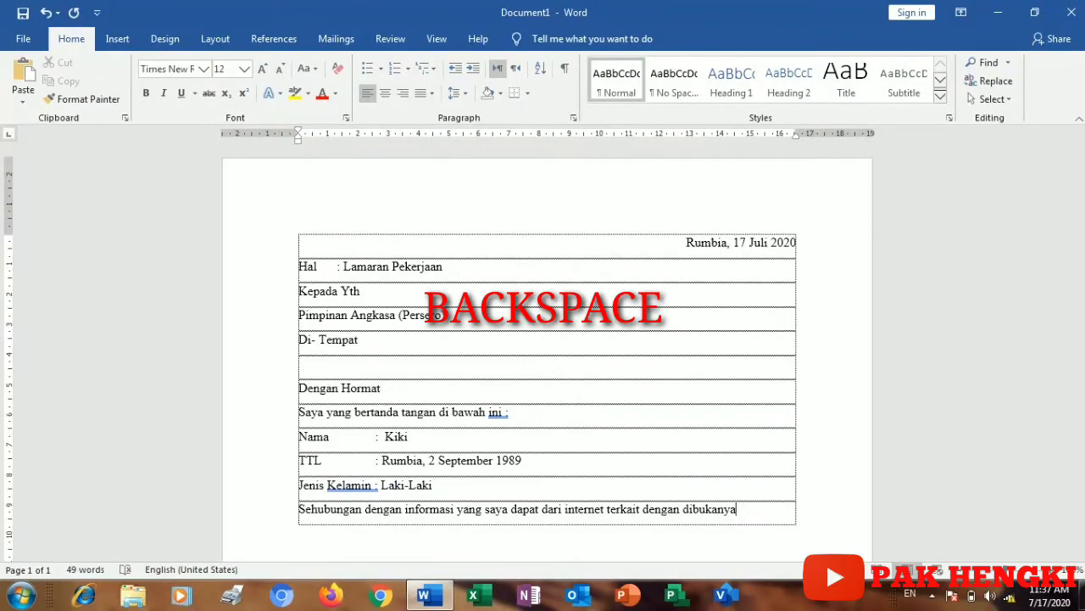
pyautogui.press('BackSpace')
pyautogui.write('a')
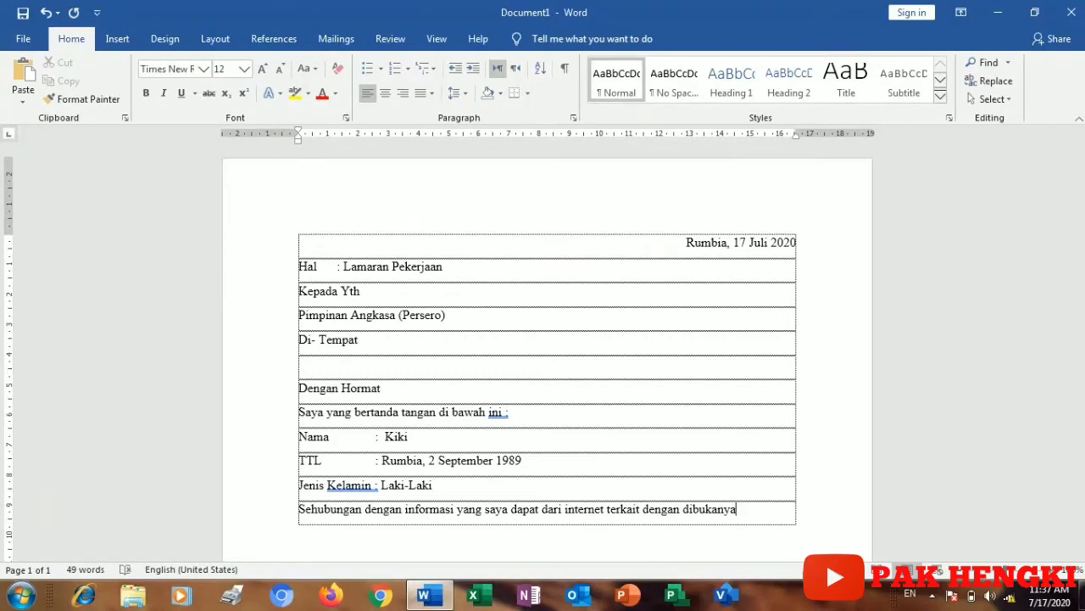
pyautogui.write('lowonga')
pyautogui.write('n pekerjaa')
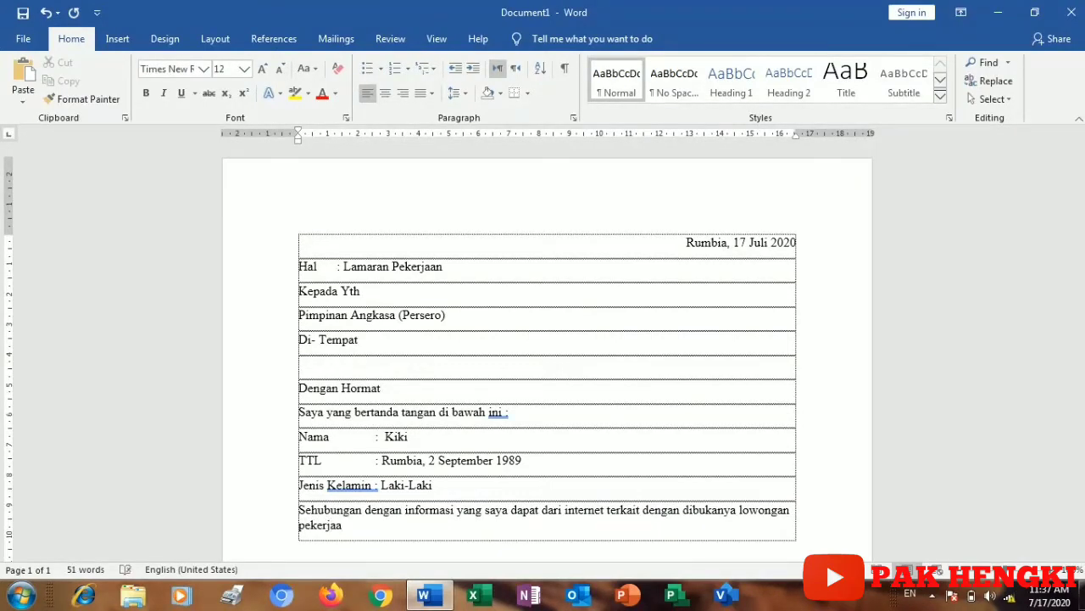
pyautogui.write('n')
# Step: Continue with 'PT Angkasa maka dengan ini saya bermaksud mengajukan surat lamaran kerja… sebagai Fly Security'
pyautogui.press('capslock')
pyautogui.write('P')
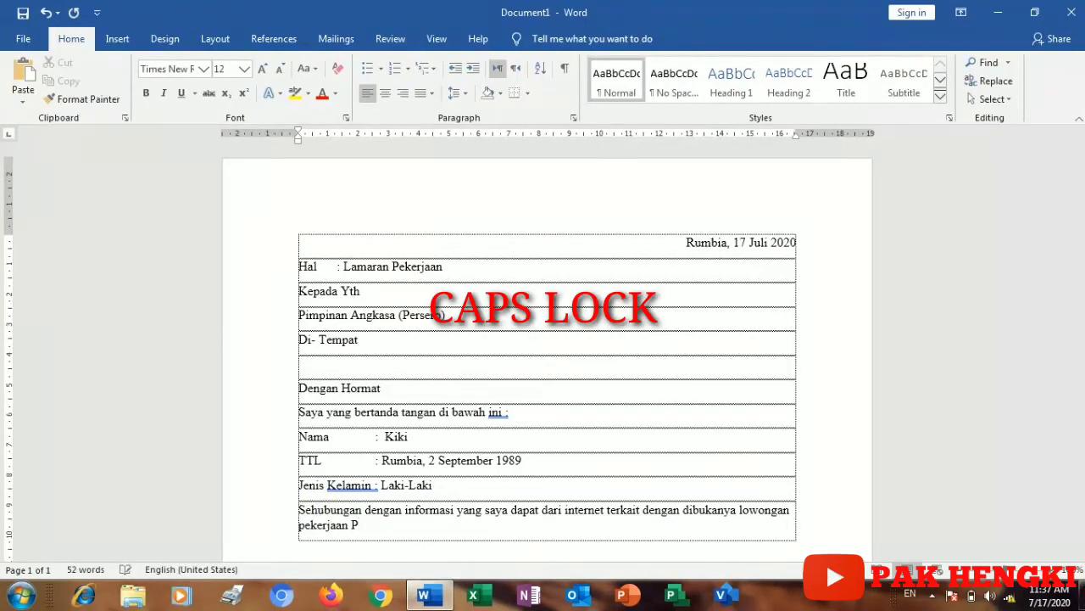
pyautogui.write('T A')
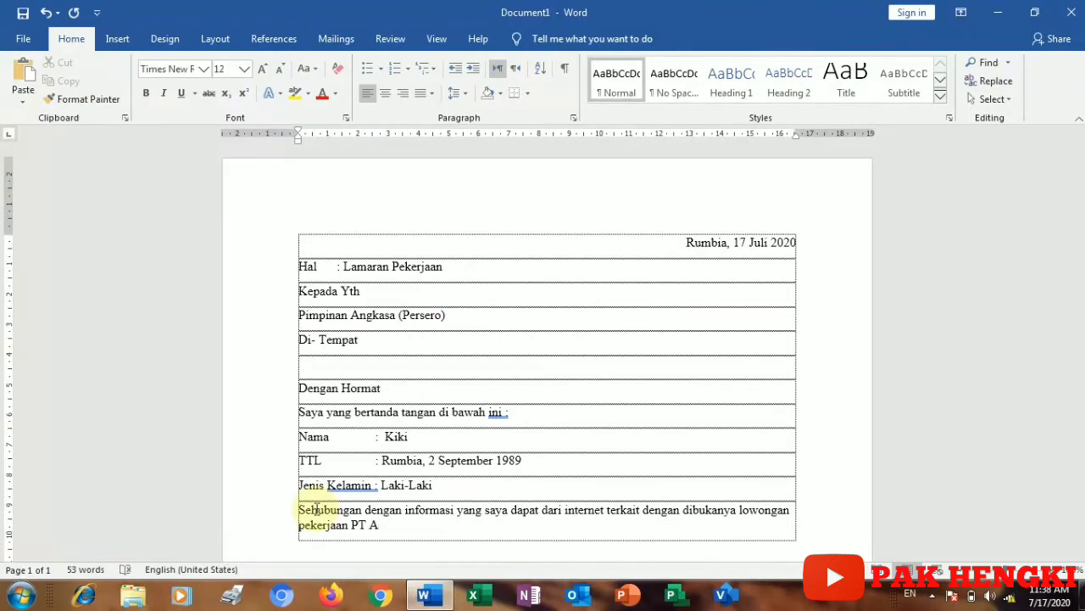
pyautogui.write('ngk')
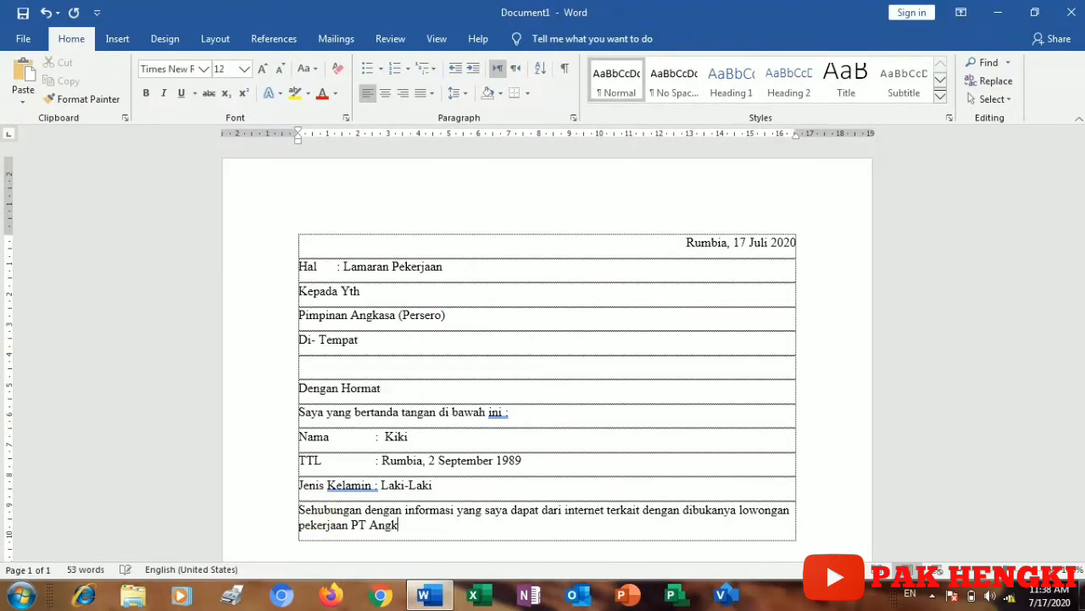
pyautogui.write('asa')
pyautogui.write('des')
pyautogui.press('BackSpace')
pyautogui.press('BackSpace')
pyautogui.press('BackSpace')
pyautogui.write('maka dengan in')
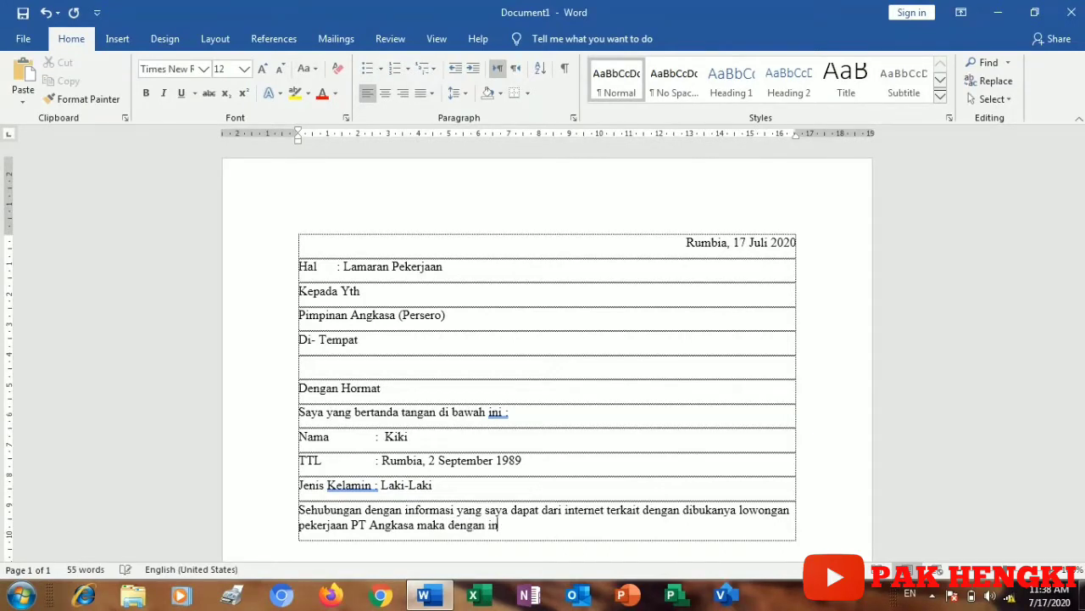
pyautogui.write('i saya bermaksud')
pyautogui.write('m')
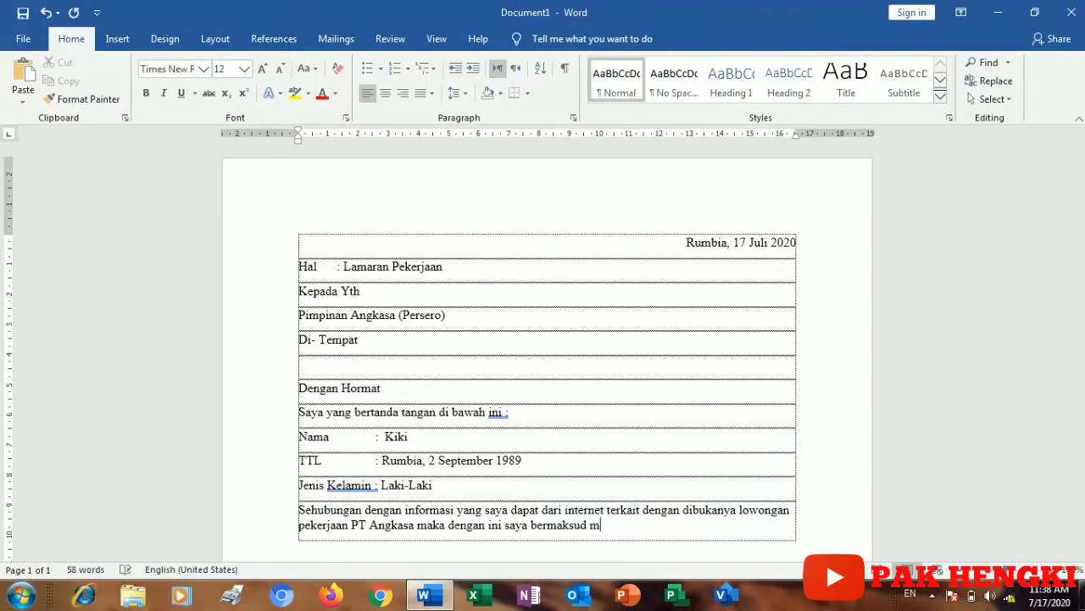
pyautogui.write('engajukan surat l')
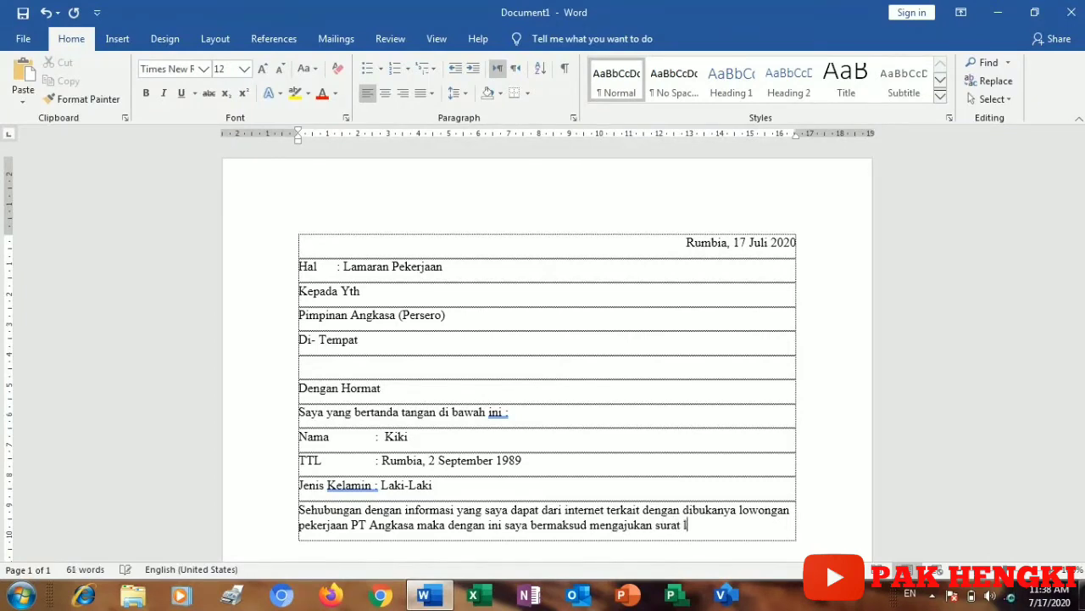
pyautogui.write('amaran kerja')
pyautogui.write('guna ')
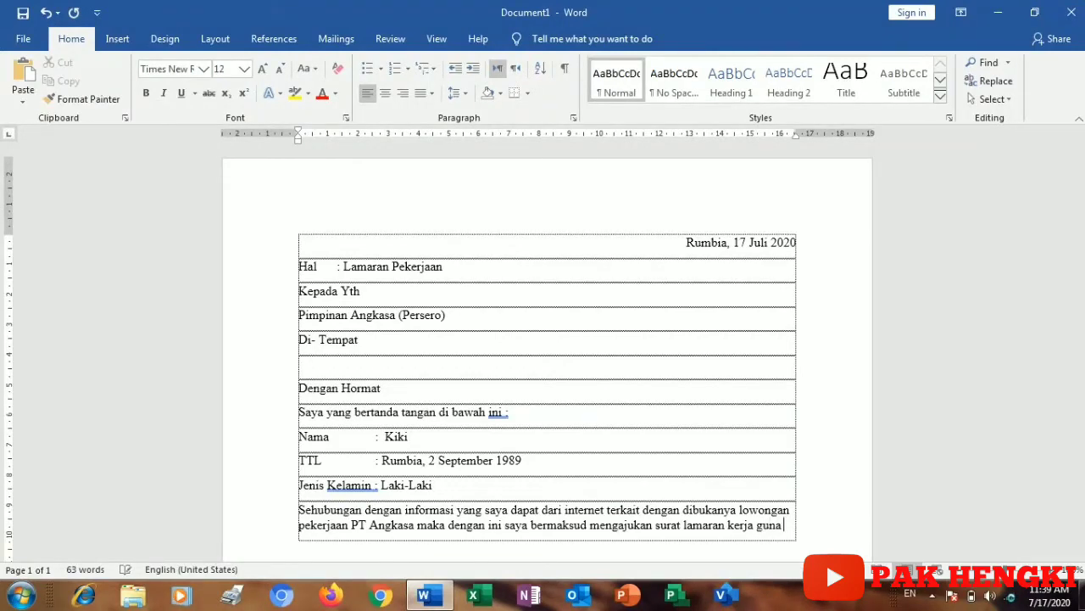
pyautogui.write('dapat ')
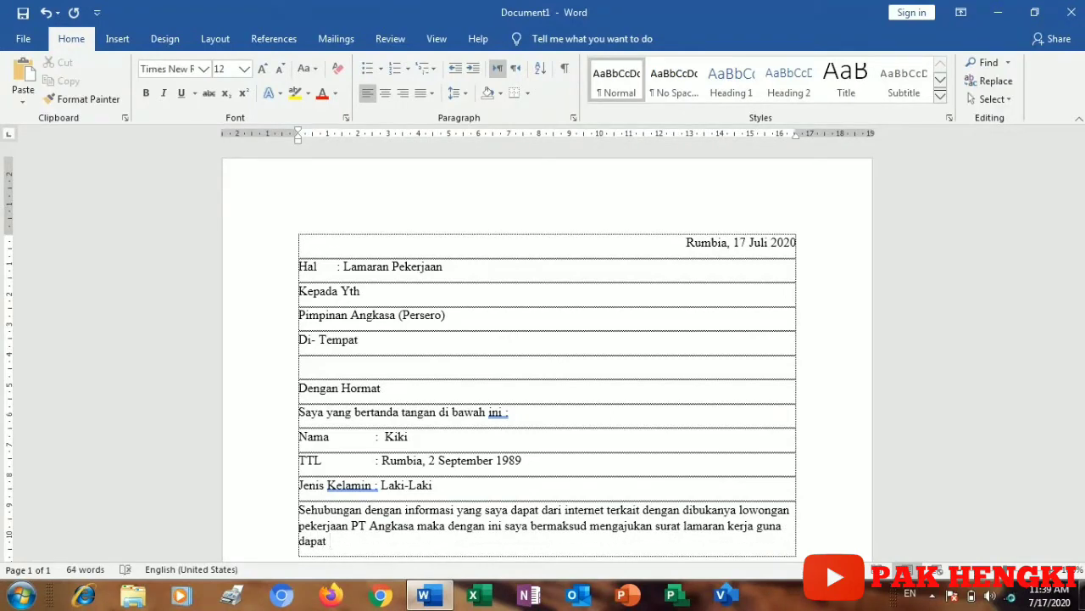
pyautogui.write('menempati posis')
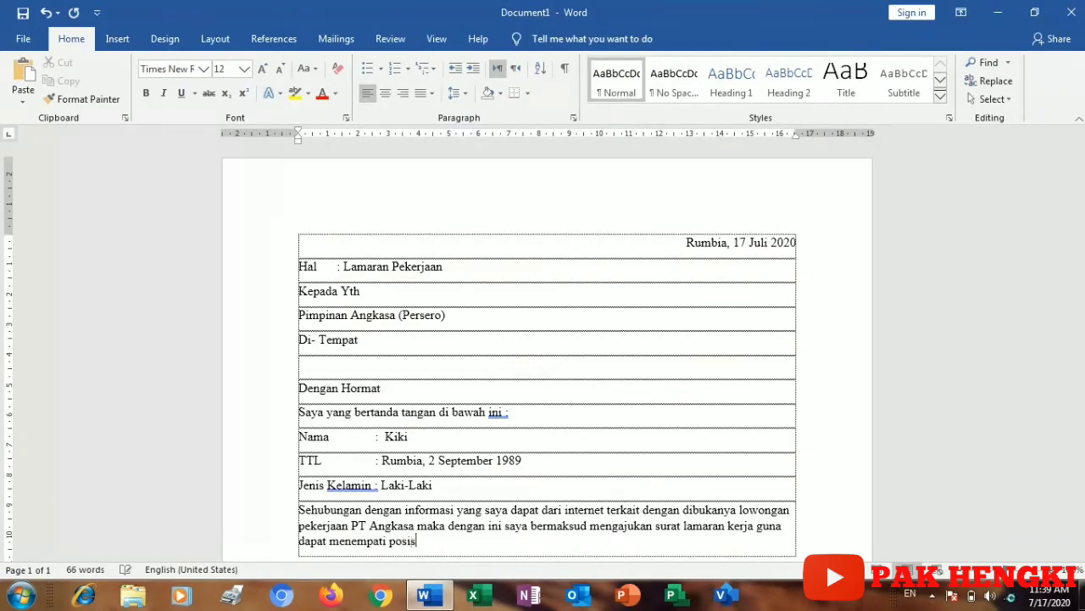
pyautogui.write('i sebagai')
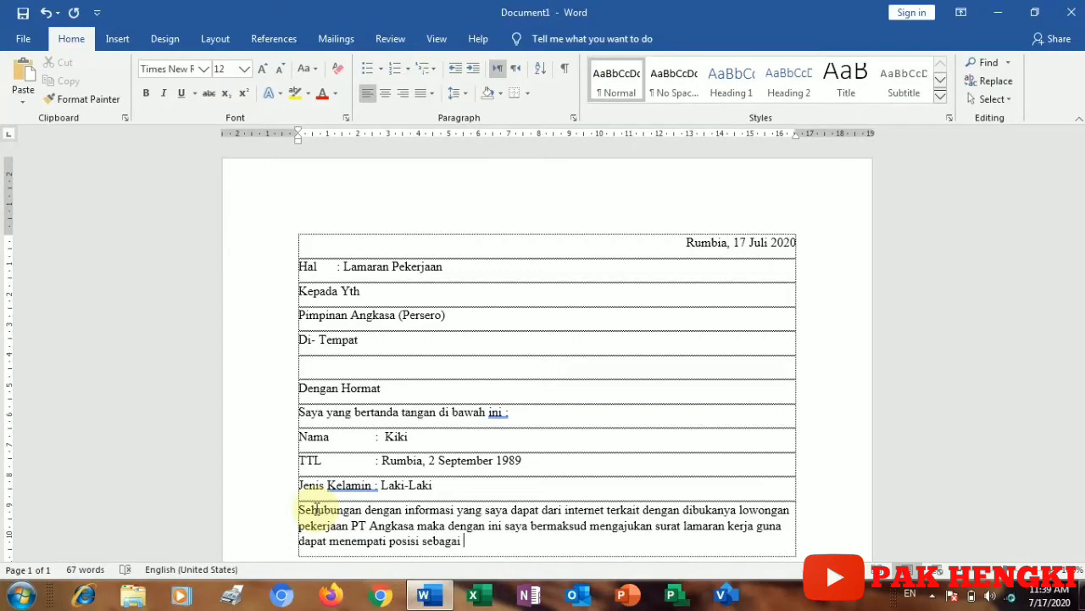
pyautogui.write('f')
pyautogui.press('BackSpace')
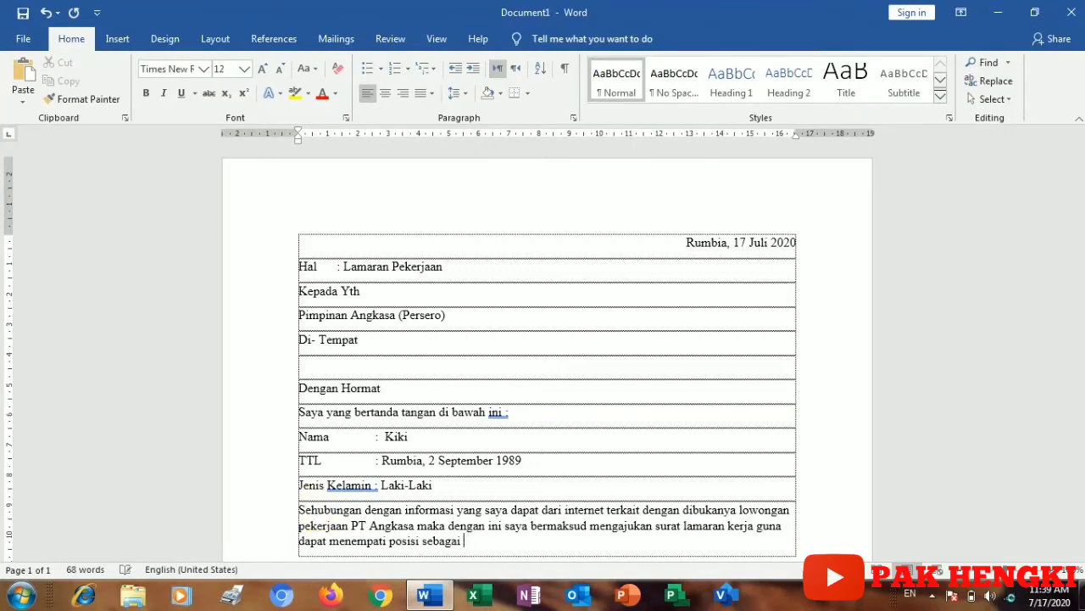
pyautogui.write('Fly S')
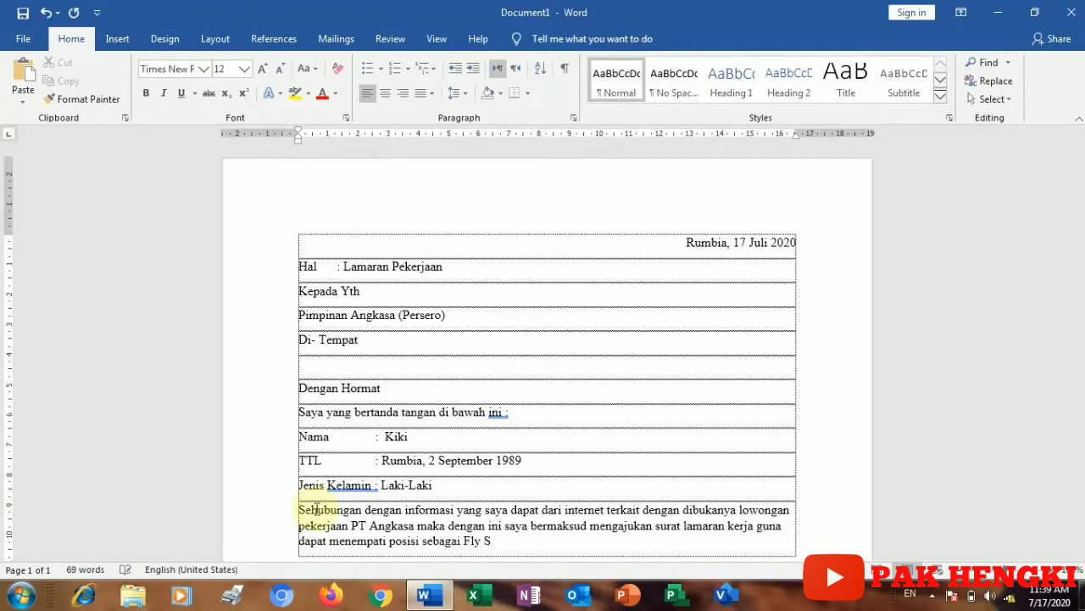
pyautogui.write('ecu')
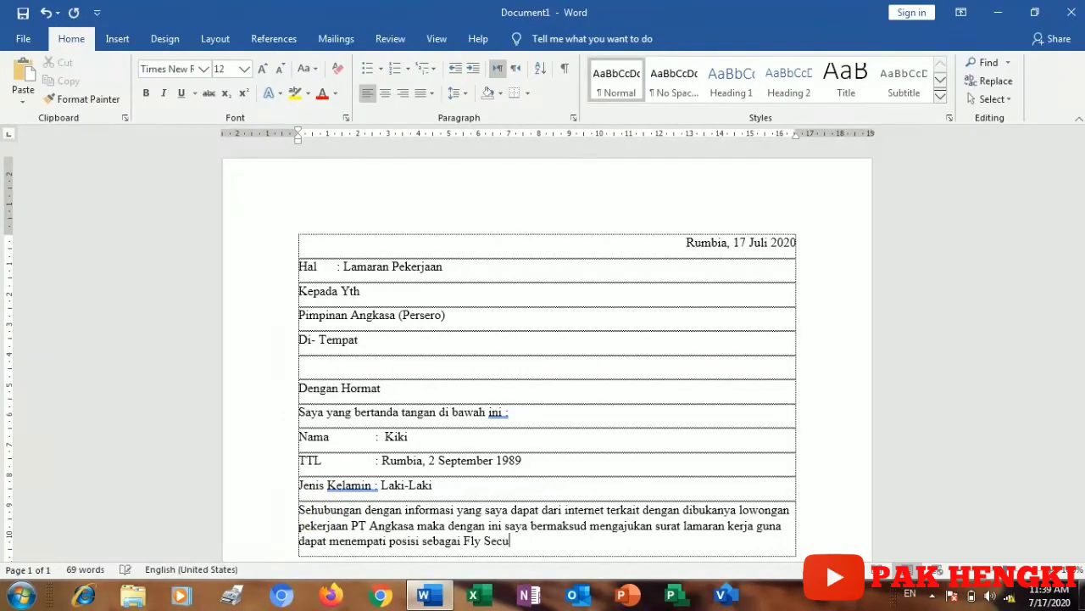
pyautogui.write('rity.')
# Step: Add a new row beginning 'Bersama dengan surat ini'
pyautogui.press('Tab')
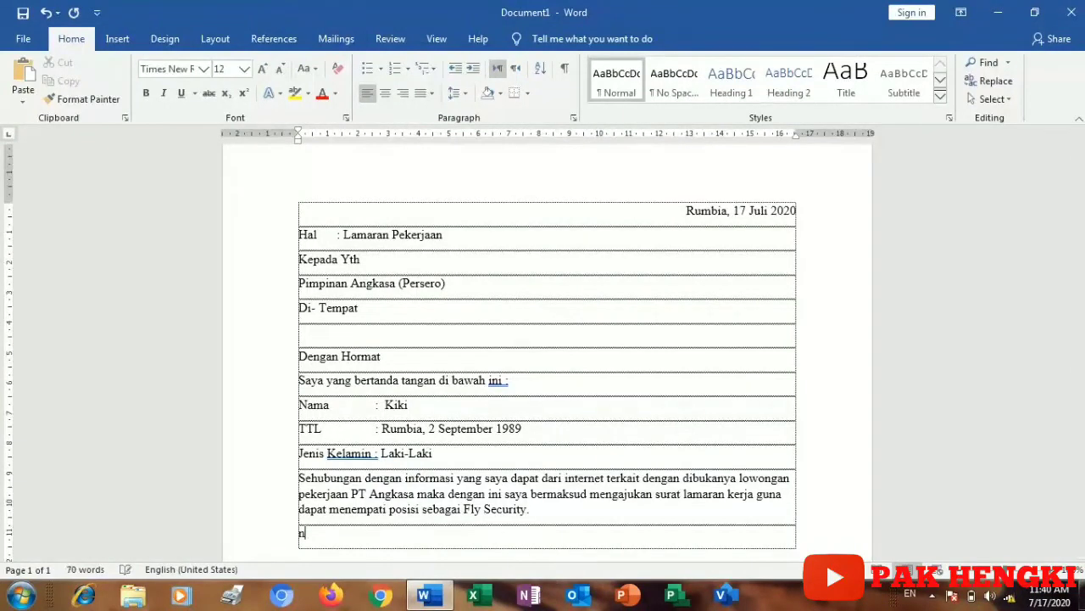
pyautogui.write('bera')
pyautogui.press('BackSpace')
pyautogui.write('sa')
pyautogui.write('ma ')
pyautogui.write('deh')
pyautogui.press('BackSpace')
pyautogui.write('ngan sur')
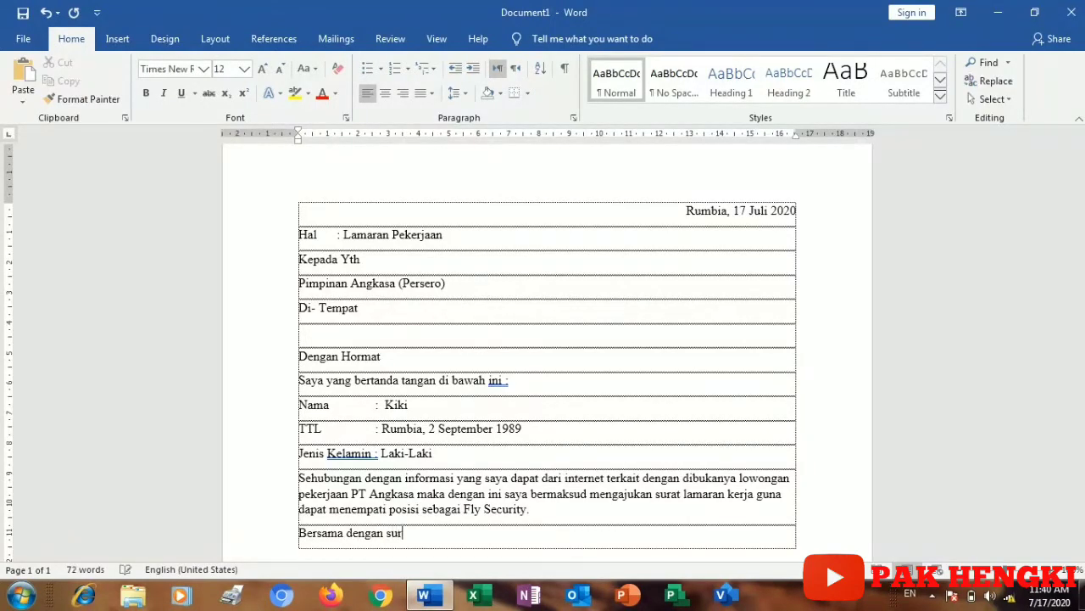
pyautogui.write('at ini')
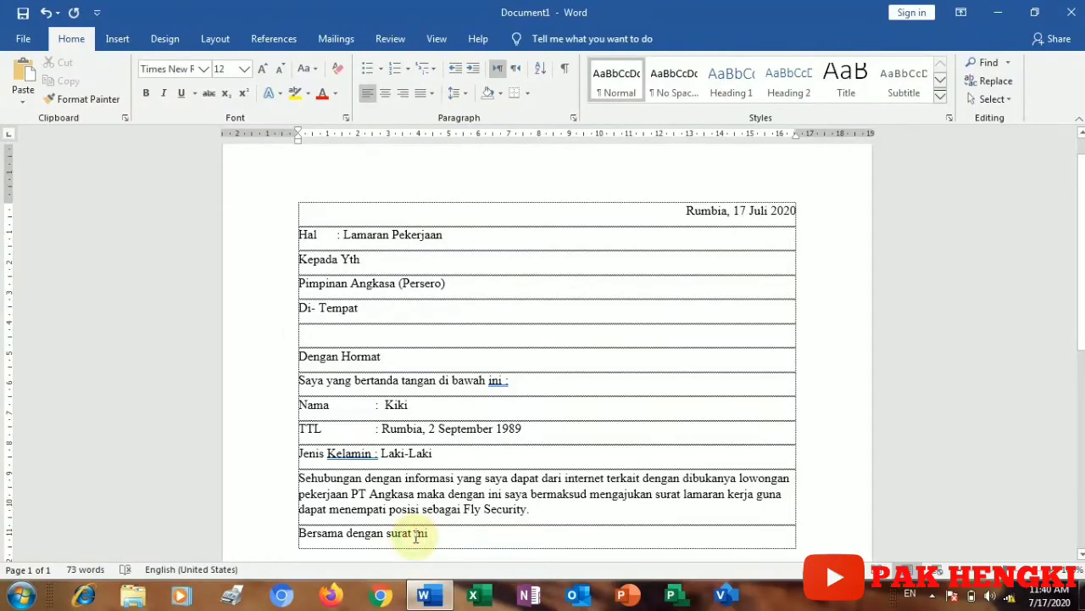
# Step: Insert 'lamaran kerja' before 'ini' so the line reads 'Bersama dengan surat lamaran kerja ini'
pyautogui.click(417, 533)
pyautogui.write('lama')
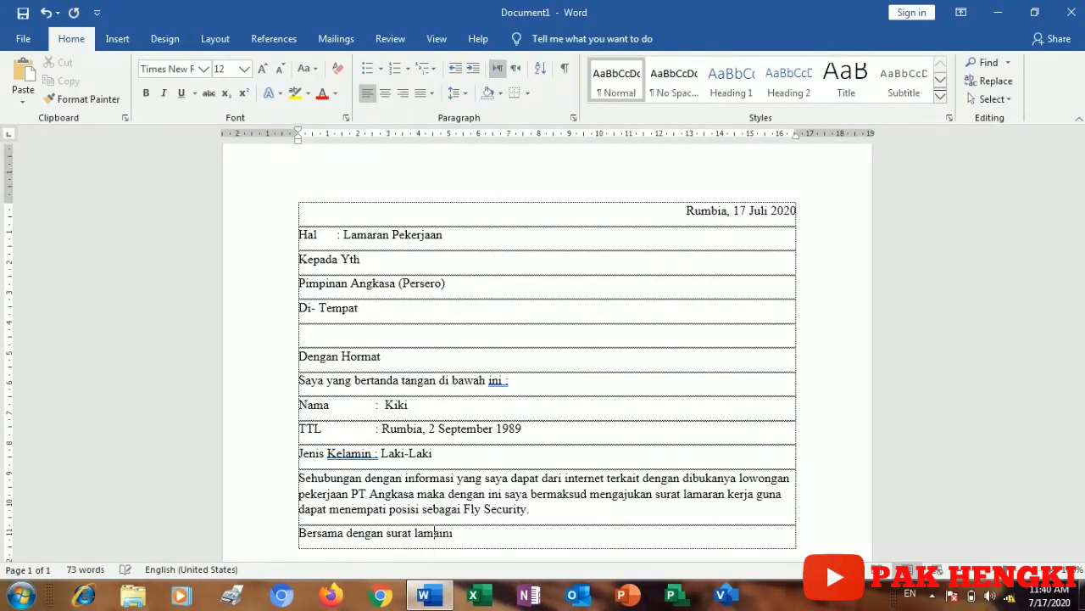
pyautogui.write('ran ')
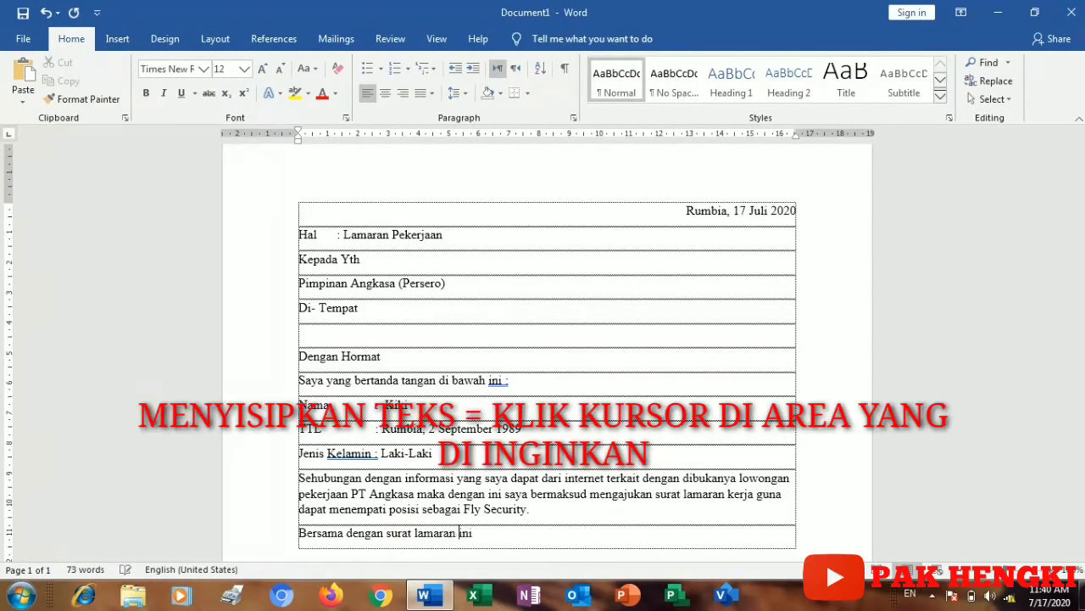
pyautogui.write('kerja')
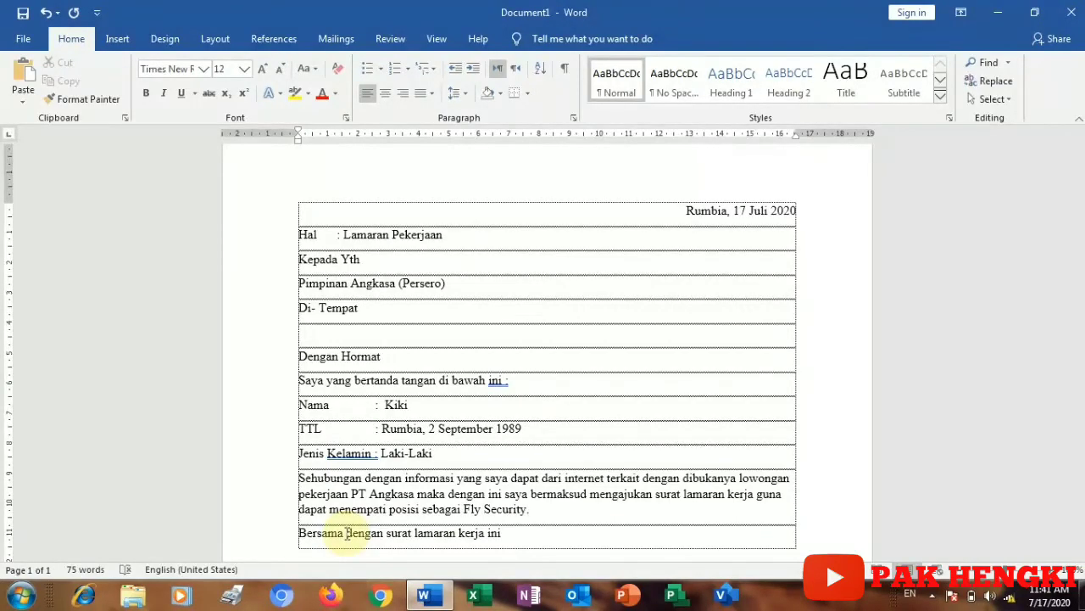
pyautogui.click(531, 538)
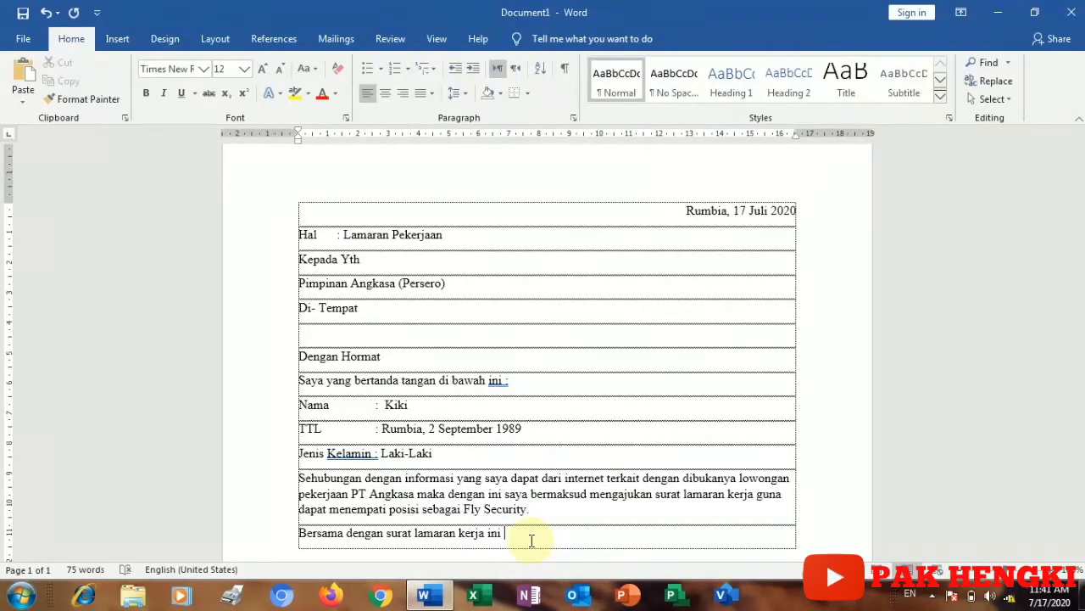
# Step: Append 'sebagai bahan pertimbangan bapak/ibu berikut saya lampirkan :' and add an empty row below
pyautogui.write('seba')
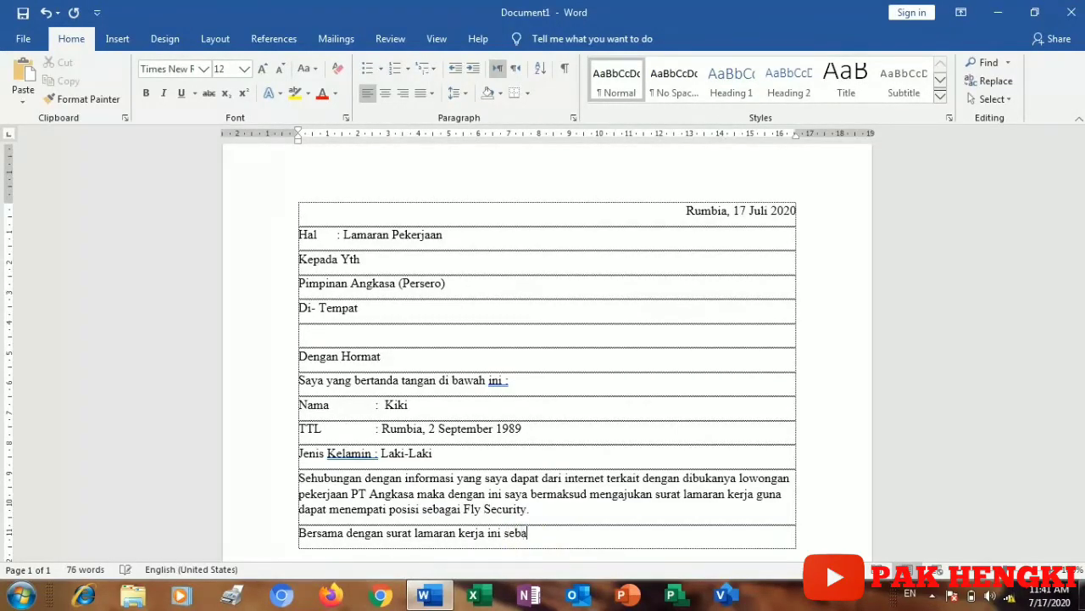
pyautogui.write('gai bahan pertimba')
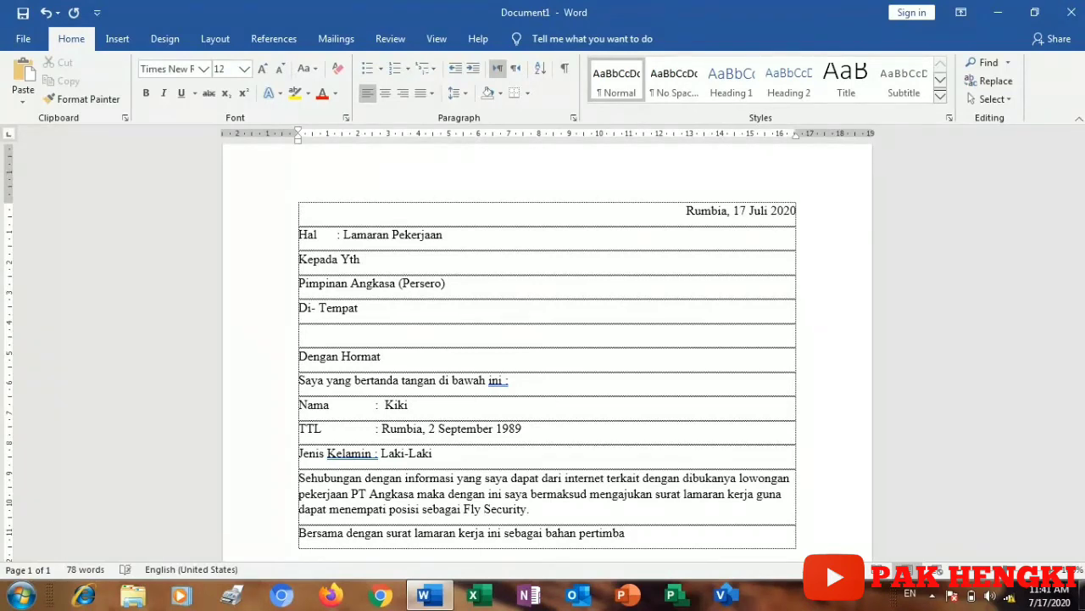
pyautogui.write('ngan bapak/ibu b')
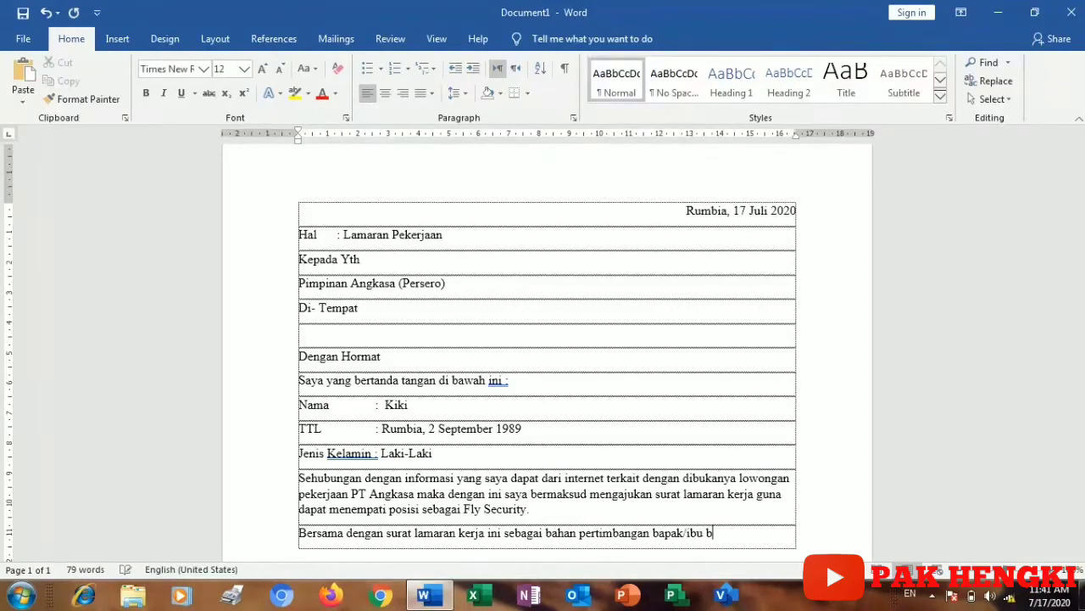
pyautogui.write('erikut sa')
pyautogui.write('ya la')
pyautogui.write('mpir')
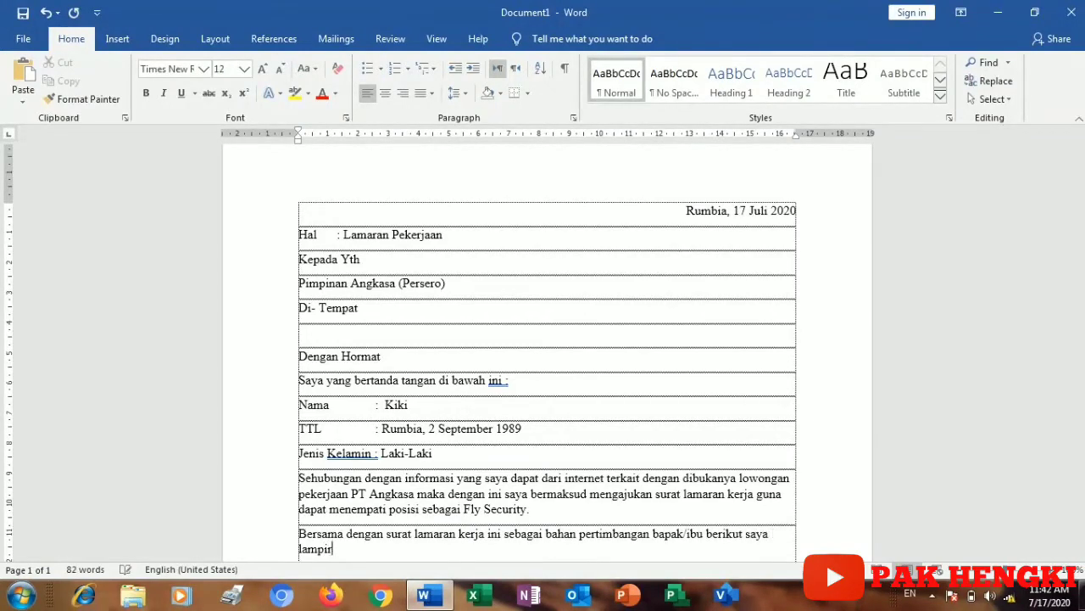
pyautogui.write('kan :')
pyautogui.press('Tab')
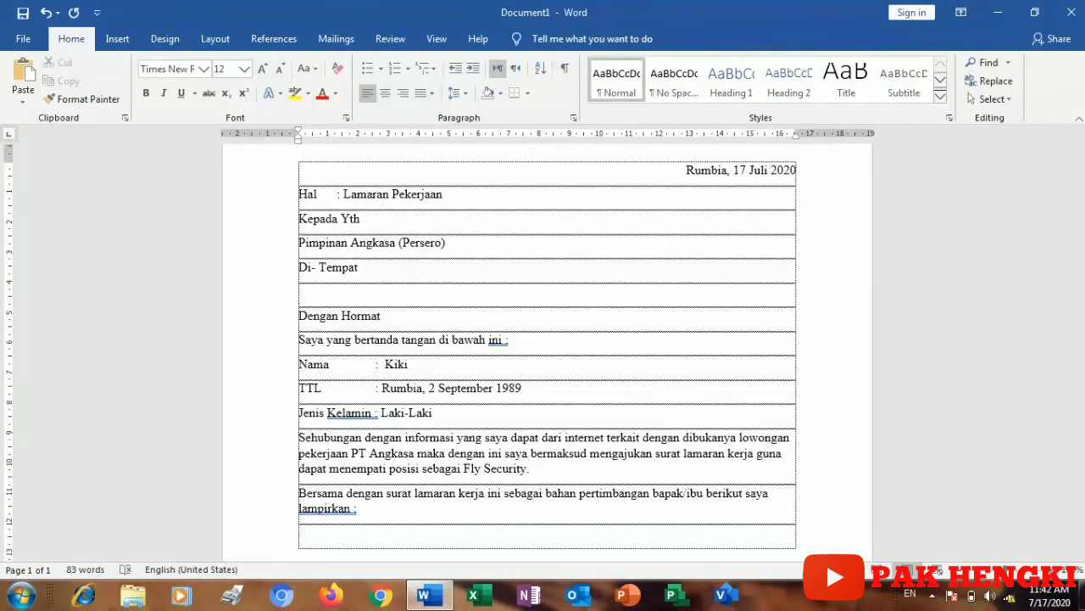
# Step: Create a numbered list: Daftar Riwayat Hidup, Poto Kopi Ijazah, Poto Kopi KTP, then end the list
pyautogui.write('1. Da')
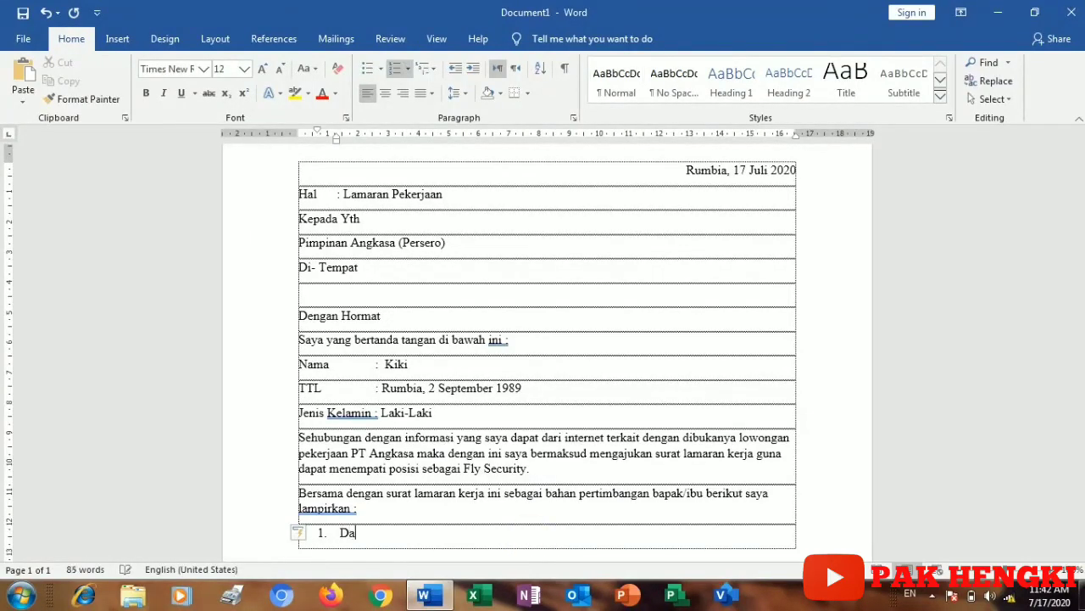
pyautogui.write('ftar Riwayat Hidup')
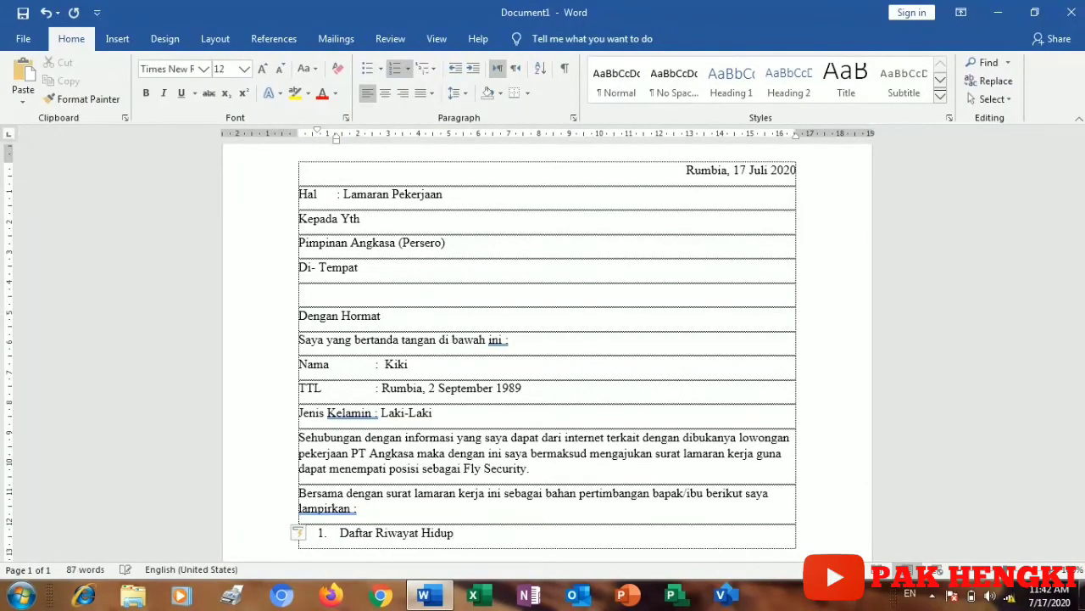
pyautogui.press('Return')
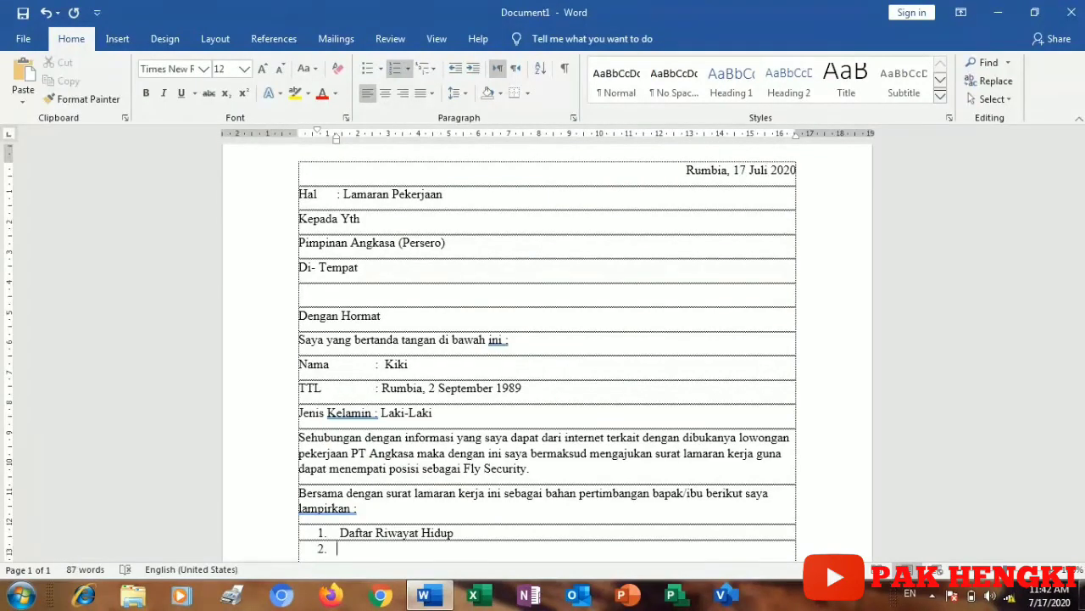
pyautogui.write('Poto')
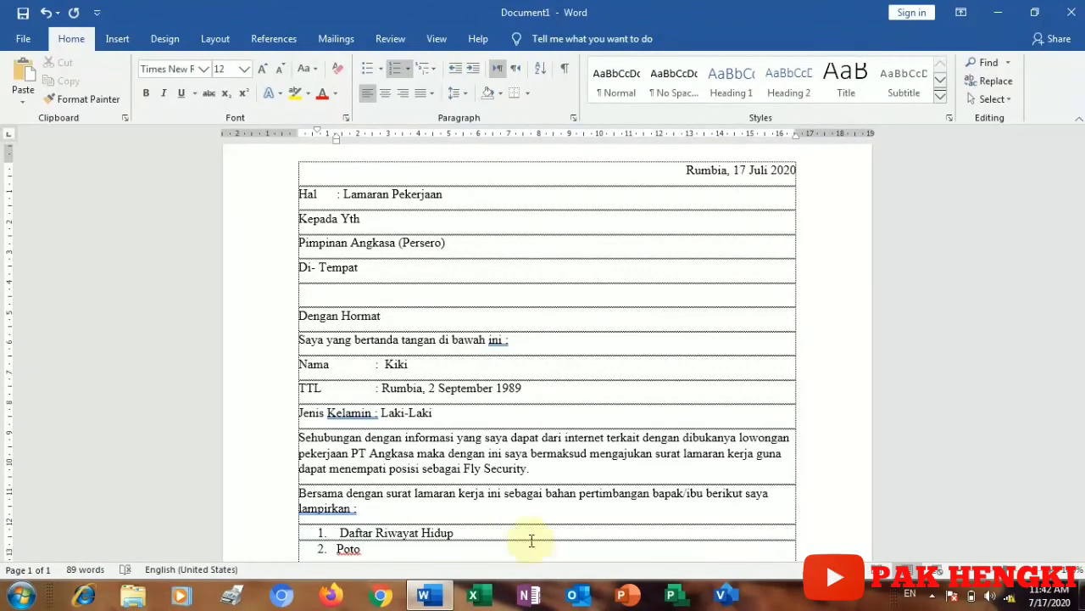
pyautogui.write(' Kopi Ijaza')
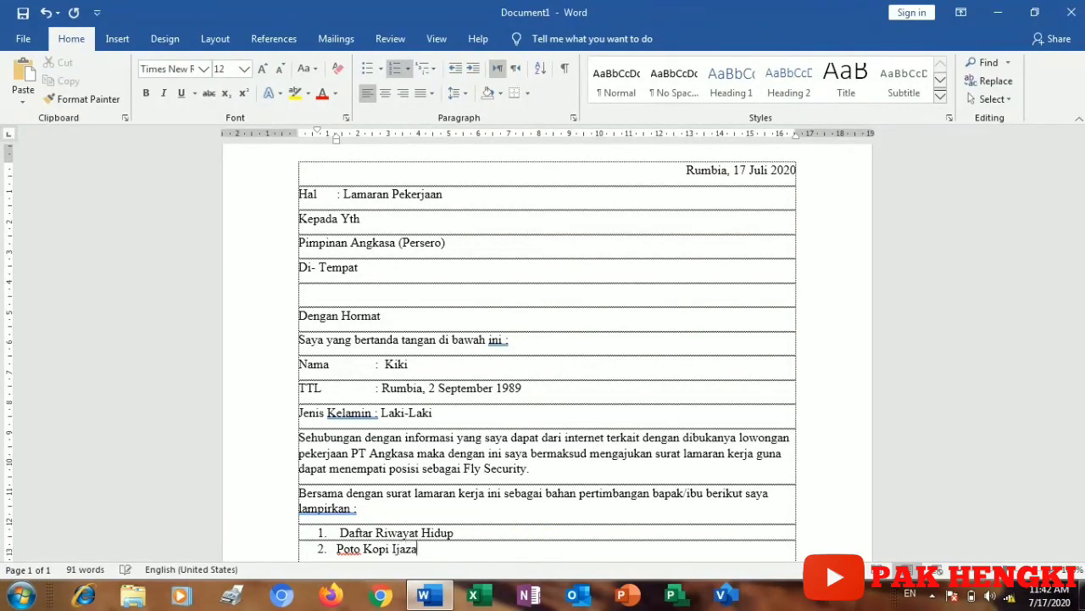
pyautogui.write('h')
pyautogui.press('Return')
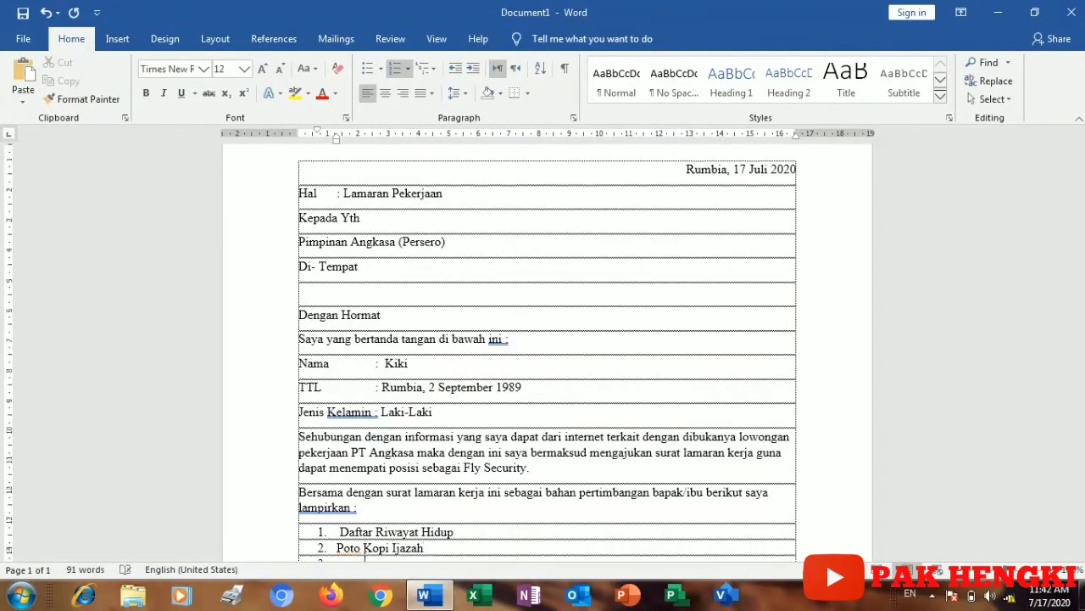
pyautogui.write('Po')
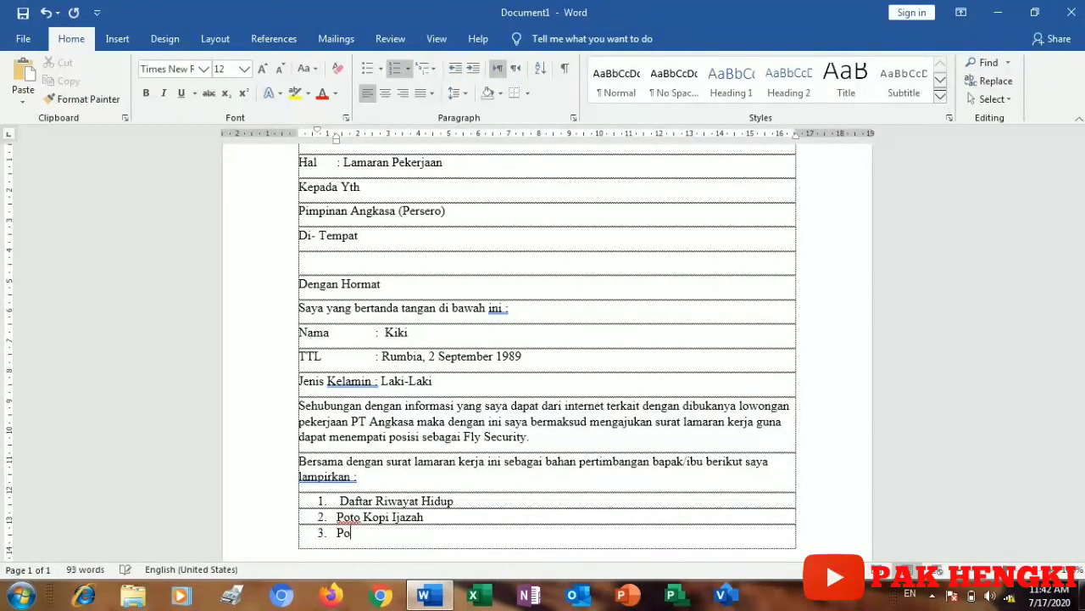
pyautogui.write('to Kopi KTP')
pyautogui.press('Return')
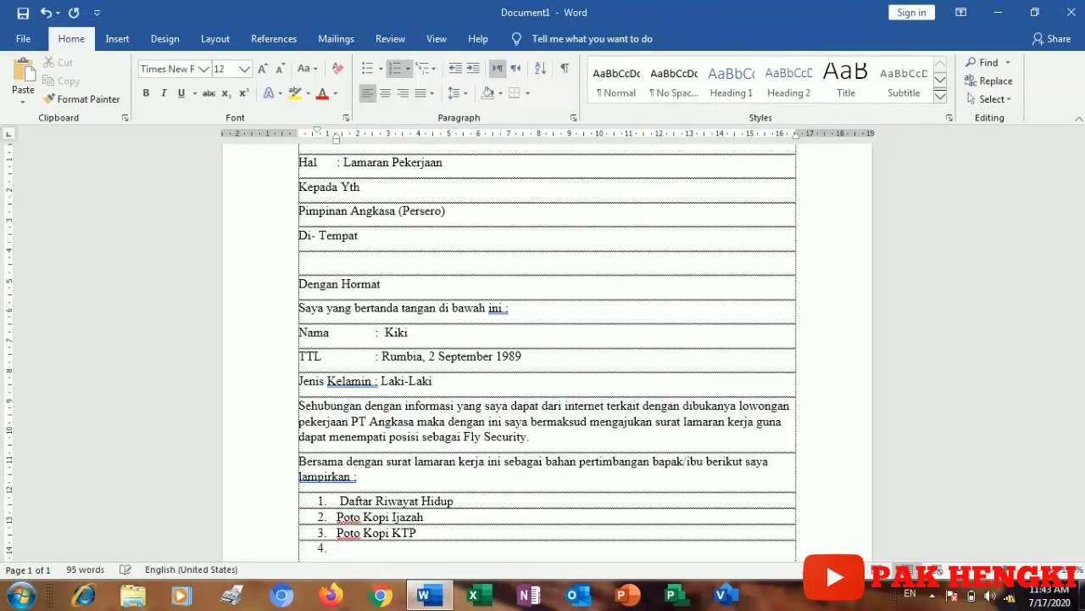
pyautogui.press('Return')
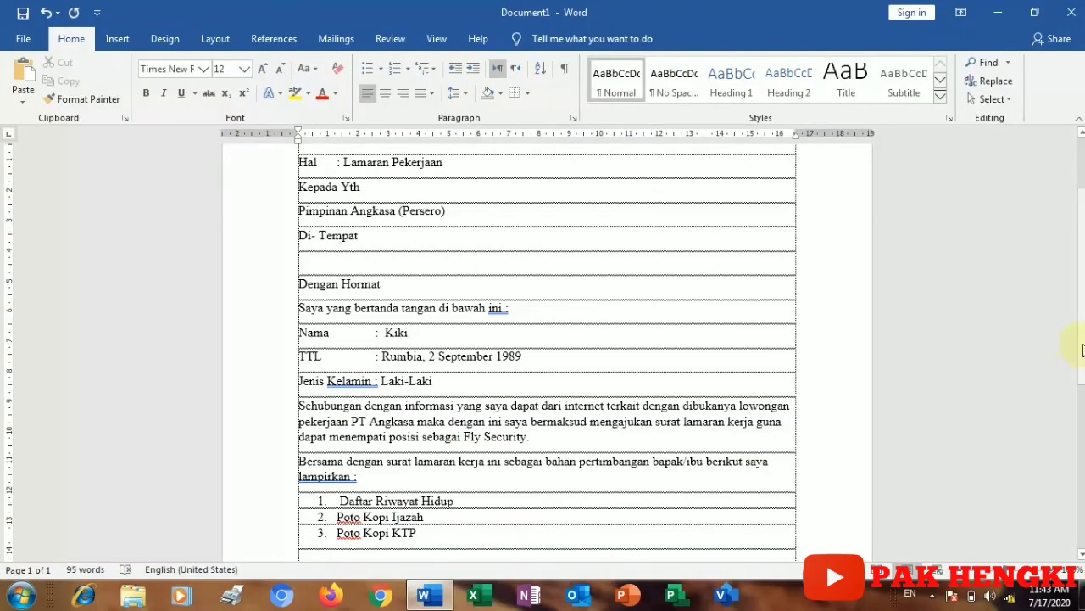
pyautogui.moveTo(1080, 345); pyautogui.dragTo(1082, 396)
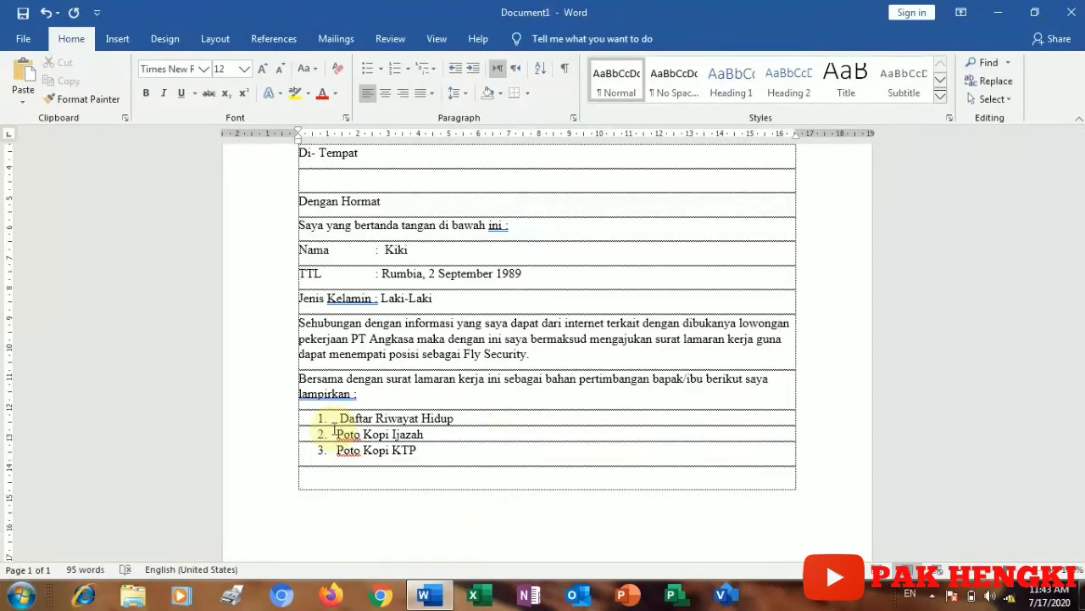
# Step: Write 'Demikian Surat lamaran ini saya buat berdasarkan kondisi saya sebenarnya. Atas perhatiannya saya ucapkan terima kasih.'
pyautogui.write('dE')
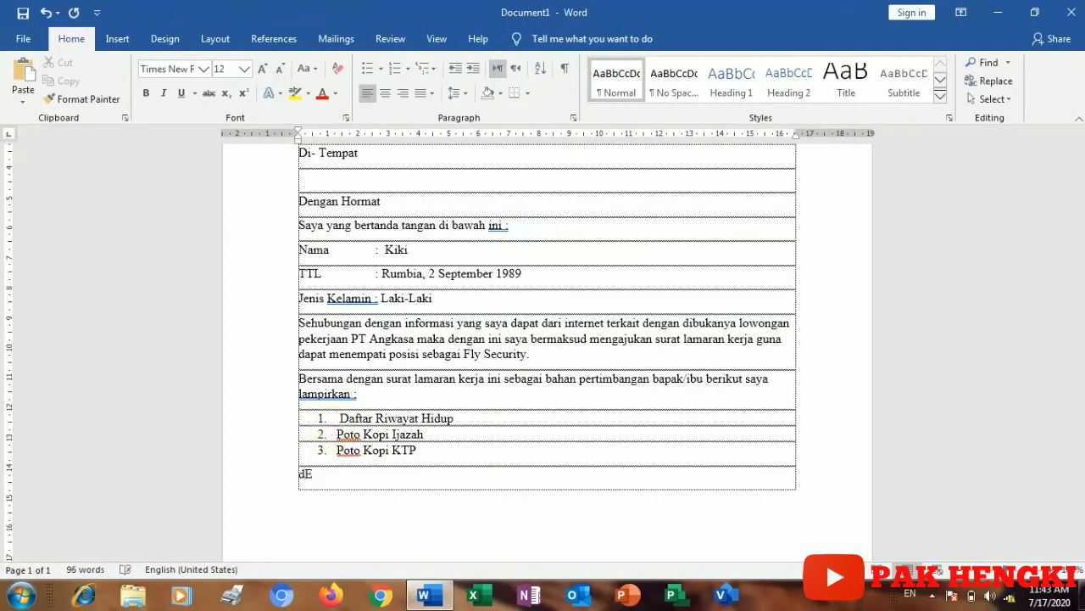
pyautogui.press('BackSpace')
pyautogui.press('BackSpace')
pyautogui.write('Demikian Surat l')
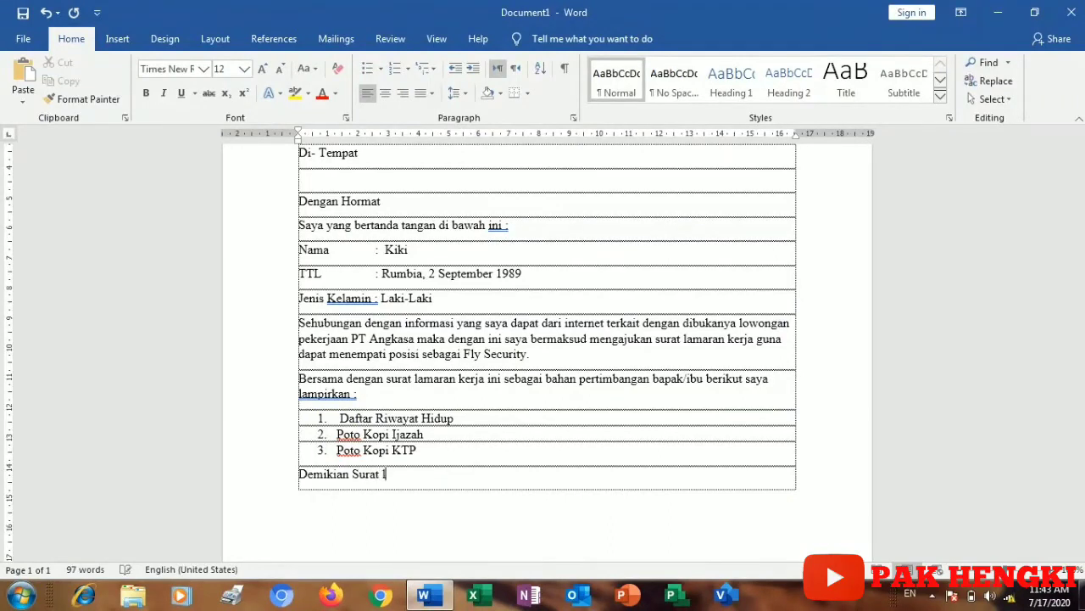
pyautogui.write('amaran n')
pyautogui.press('BackSpace')
pyautogui.write('ini saya')
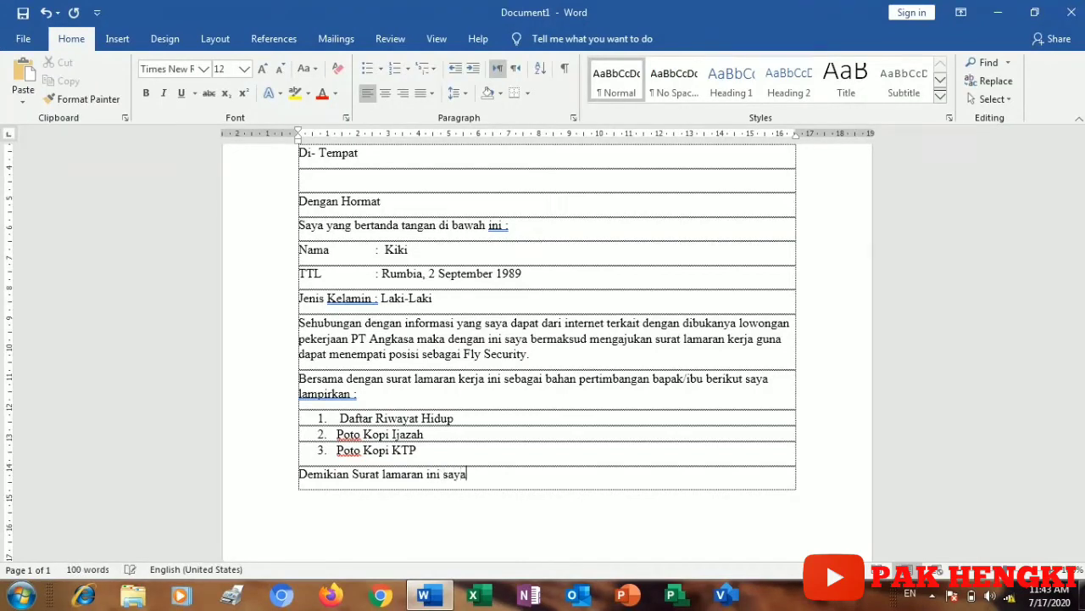
pyautogui.write(' buat')
pyautogui.write('berdasarkan ')
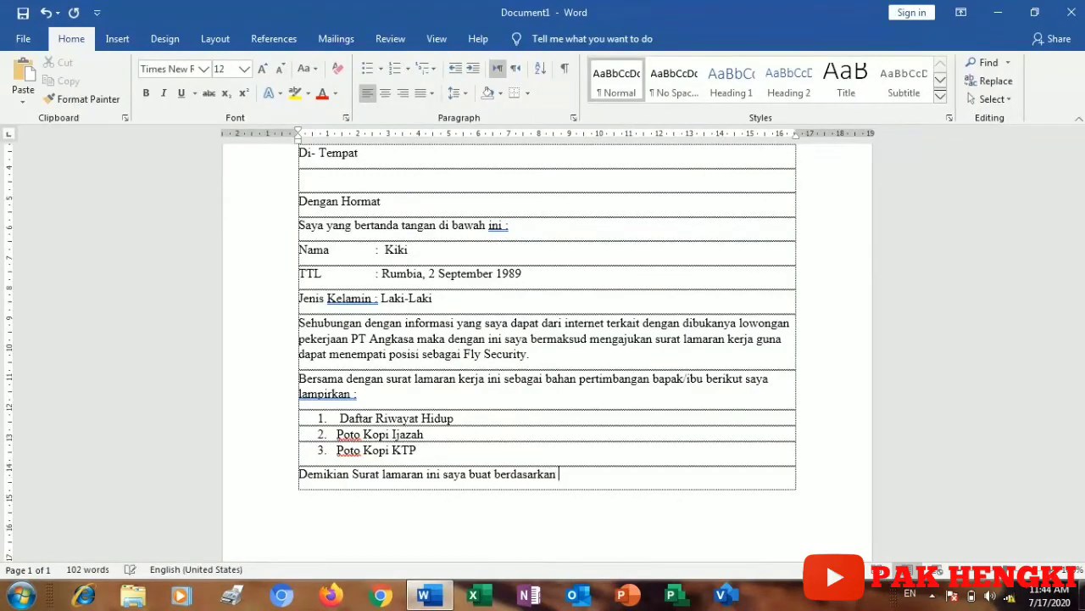
pyautogui.write('kondisi saya sebe')
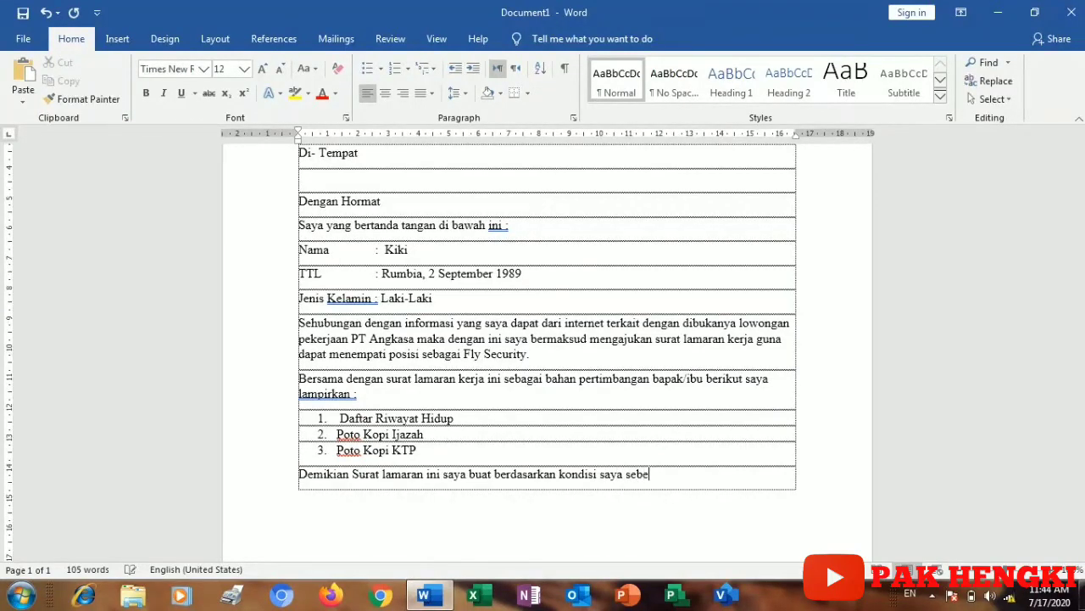
pyautogui.write('narnya')
pyautogui.write('.')
pyautogui.write('sebenarnya. At')
pyautogui.write('as p')
pyautogui.write('erh')
pyautogui.write('ati')
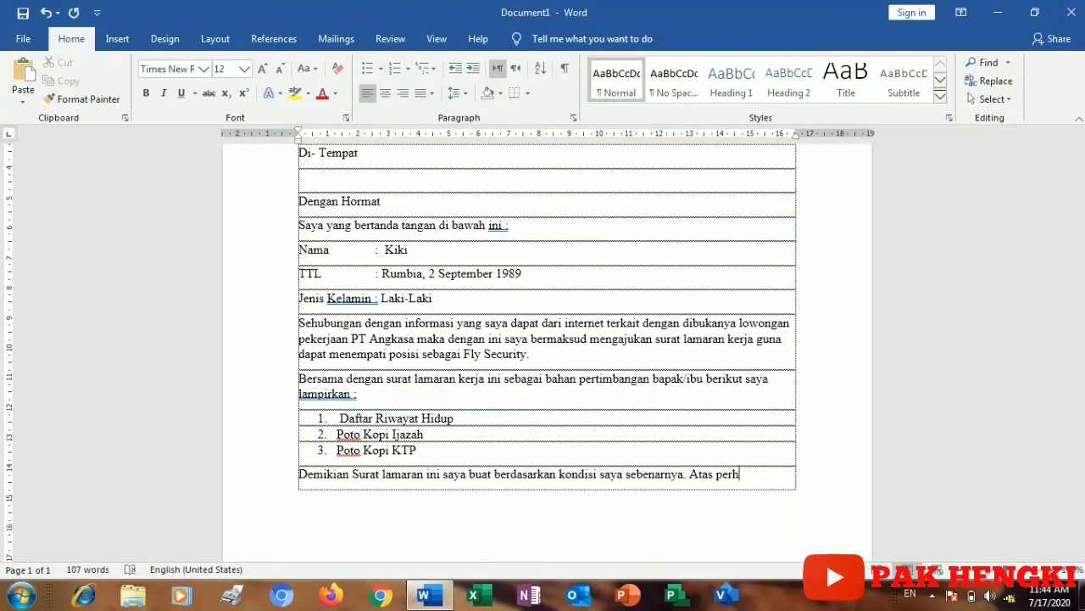
pyautogui.write('annya')
pyautogui.write('saya ')
pyautogui.write('u')
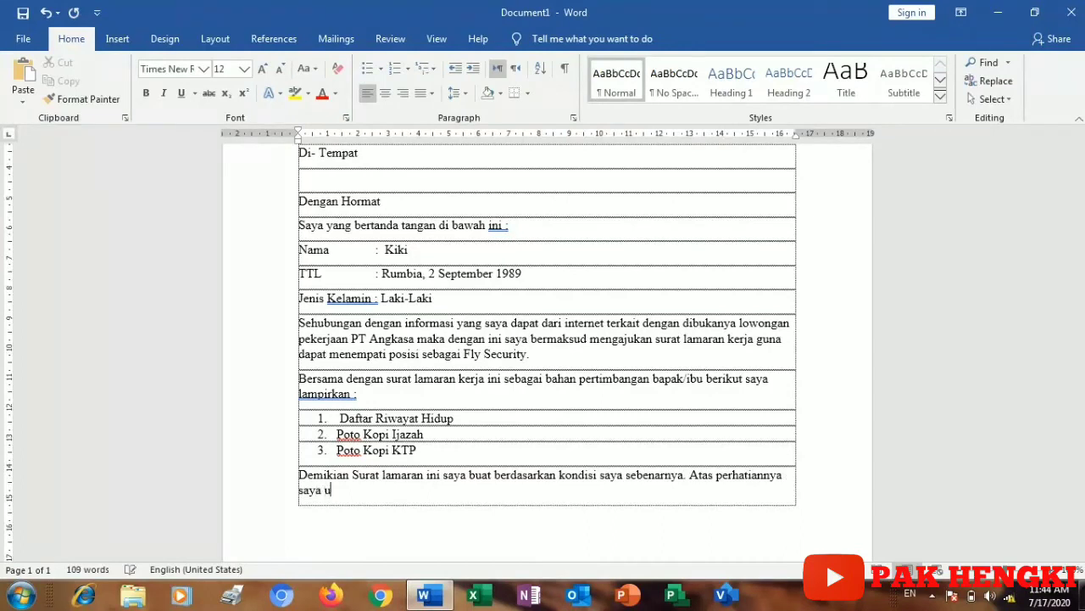
pyautogui.write('capkan terima kasih')
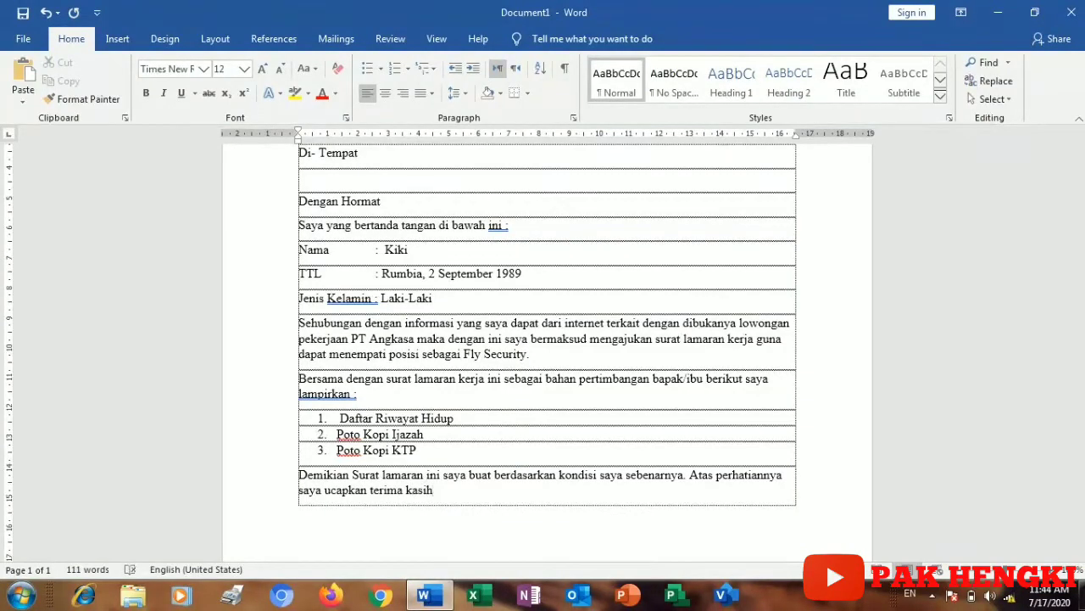
pyautogui.write('.')
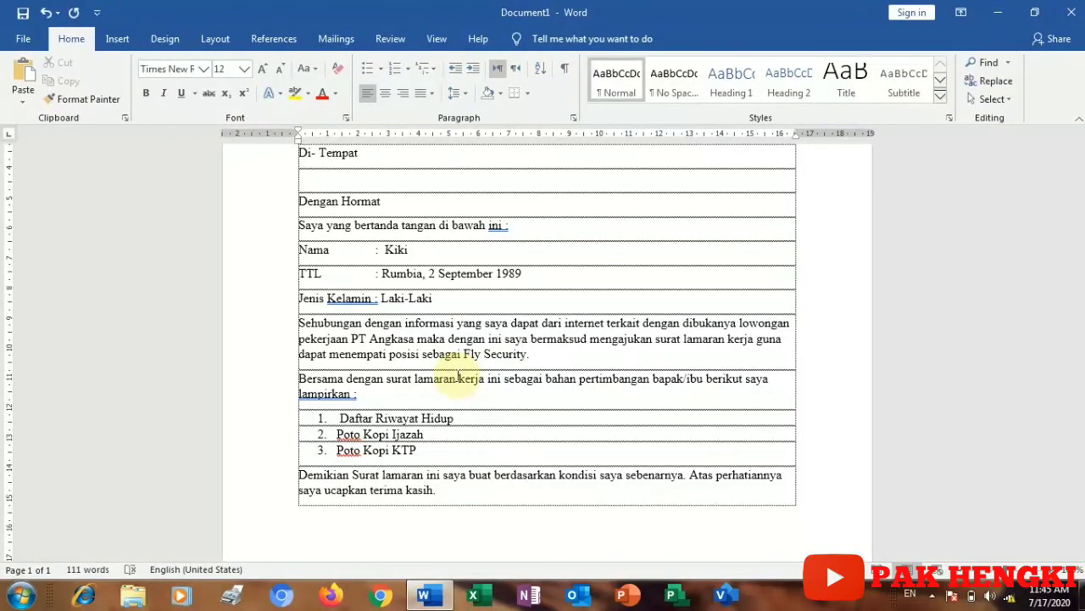
pyautogui.press('Return')
pyautogui.press('Return')
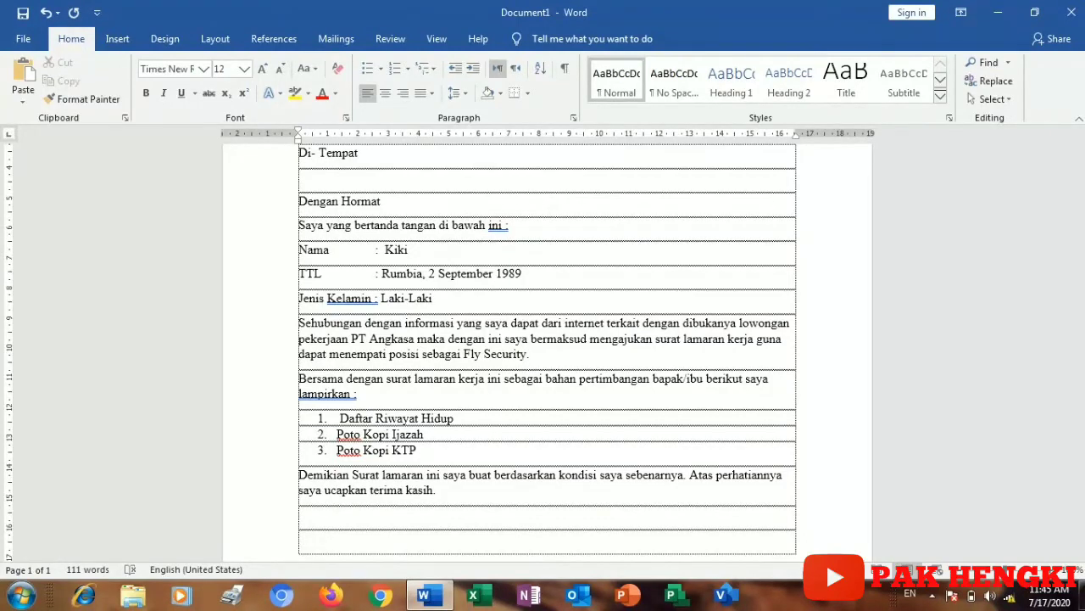
# Step: Right-align and type 'Hormat Saya', leave two lines of signature space, then type the applicant's name
pyautogui.click(407, 100)
pyautogui.write('H')
pyautogui.press('BackSpace')
pyautogui.write('Ho')
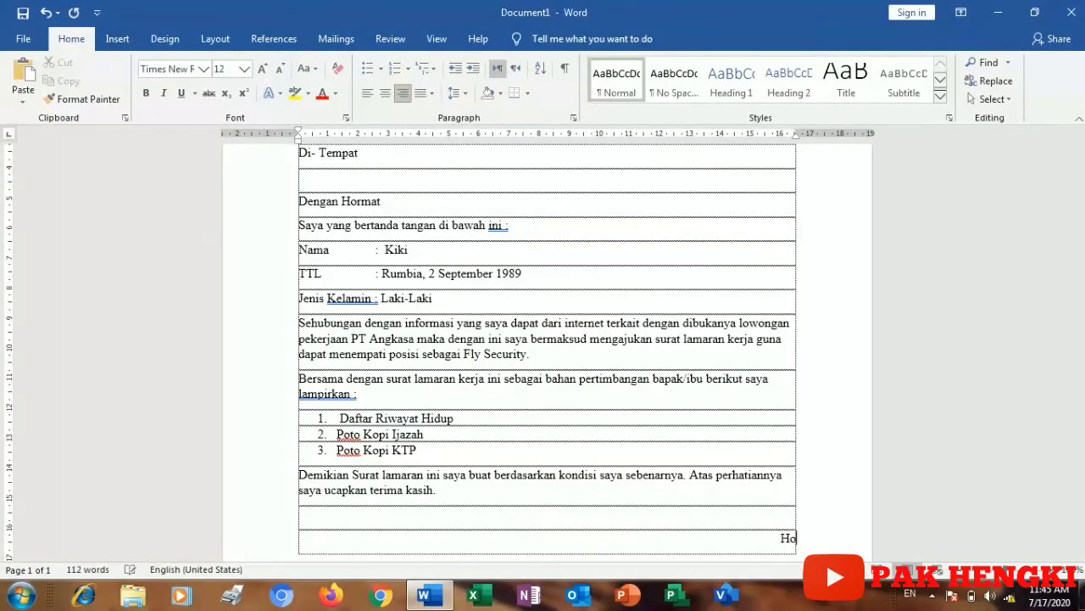
pyautogui.write('rmat Saya')
pyautogui.press('Return')
pyautogui.press('Return')
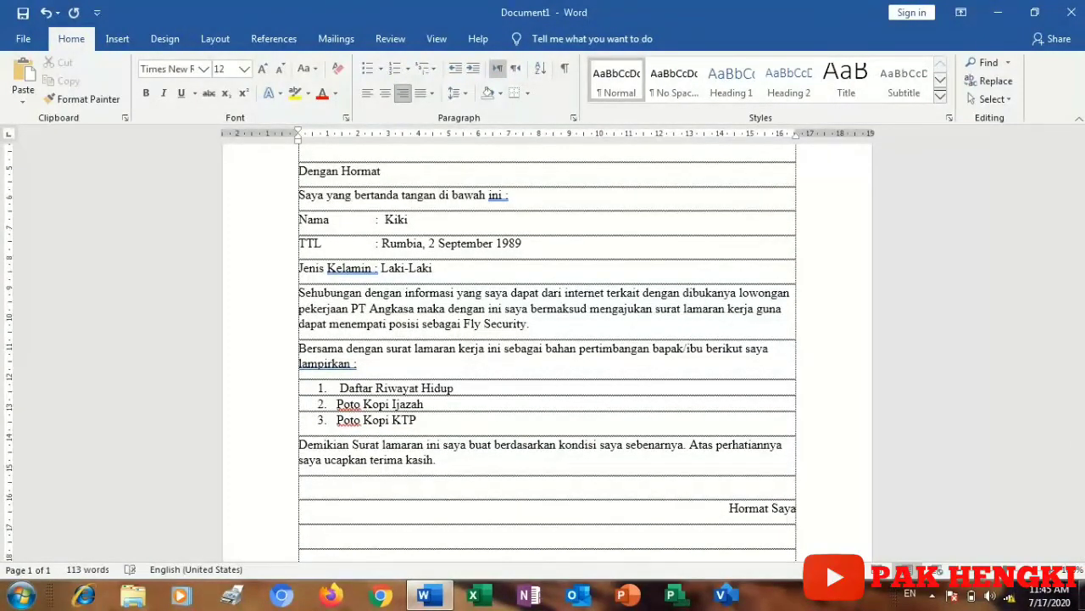
pyautogui.press('Return')
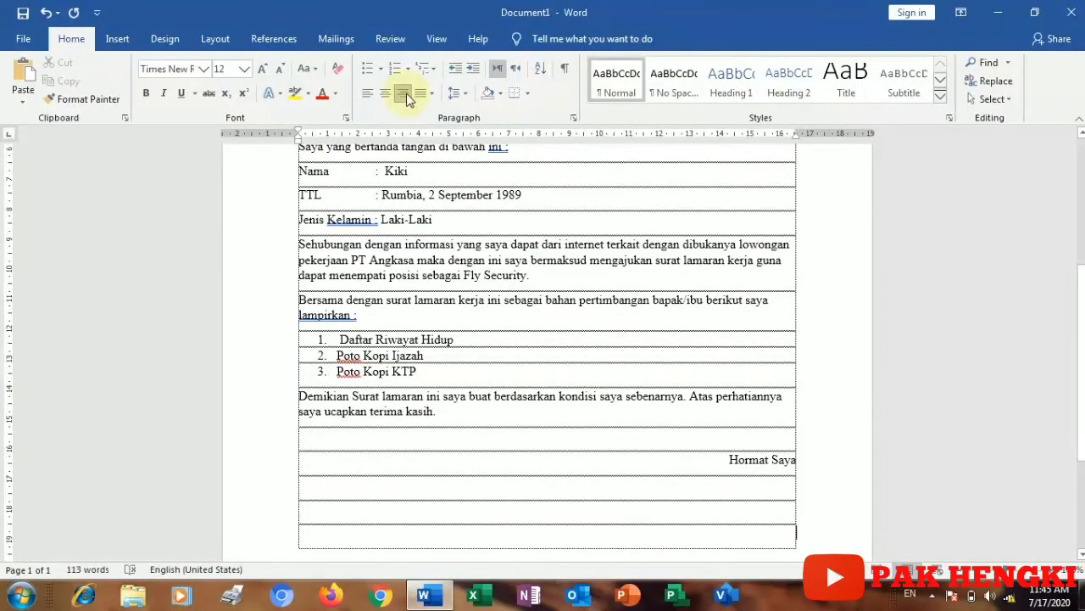
pyautogui.write('Kiki')
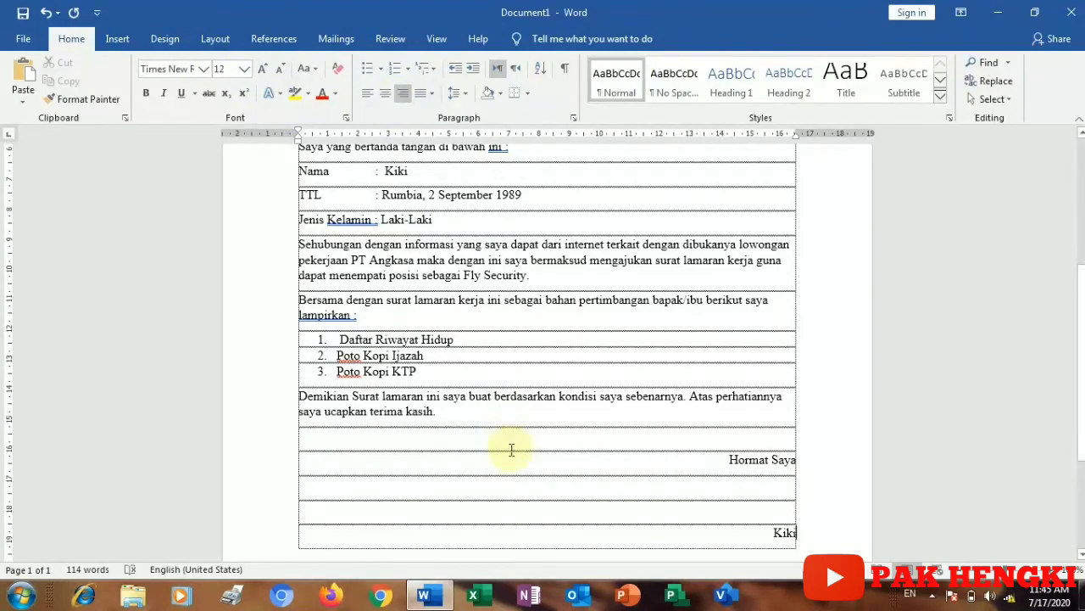
# Step: Select the applicant's name line and add a ruler tab stop just under 15 cm
pyautogui.click(759, 530)
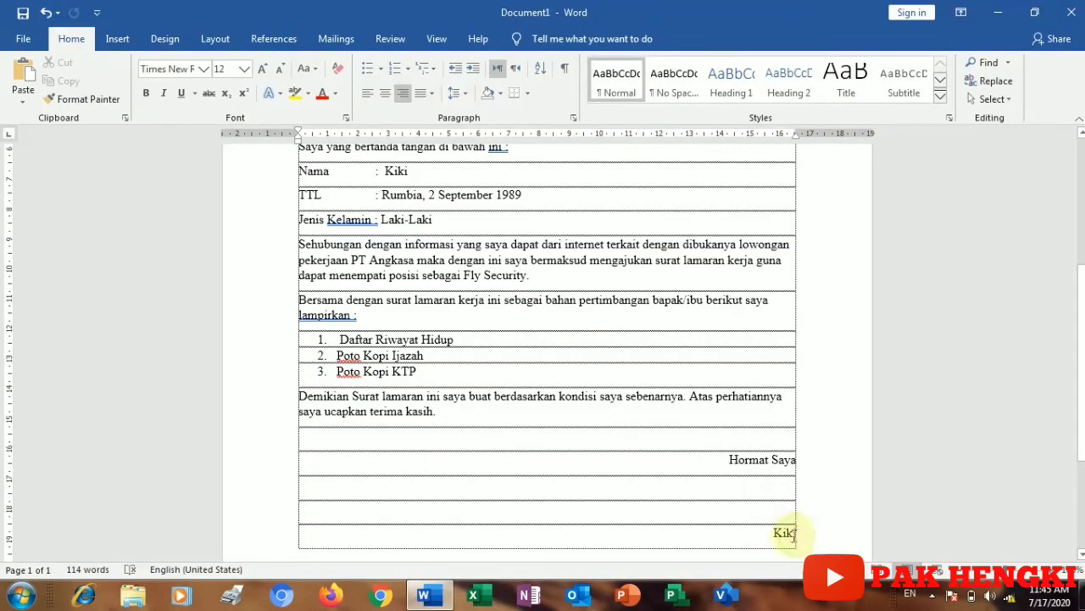
pyautogui.click(769, 535)
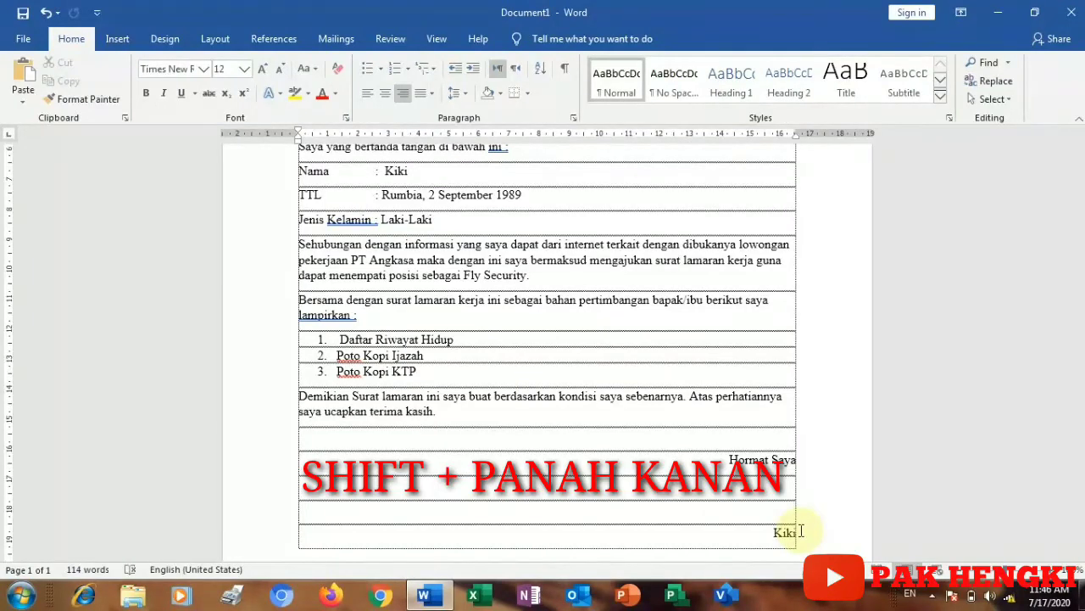
pyautogui.hotkey('shift', 'Right')
pyautogui.hotkey('shift', 'Right')
pyautogui.hotkey('shift', 'Right')
pyautogui.hotkey('shift', 'Right')
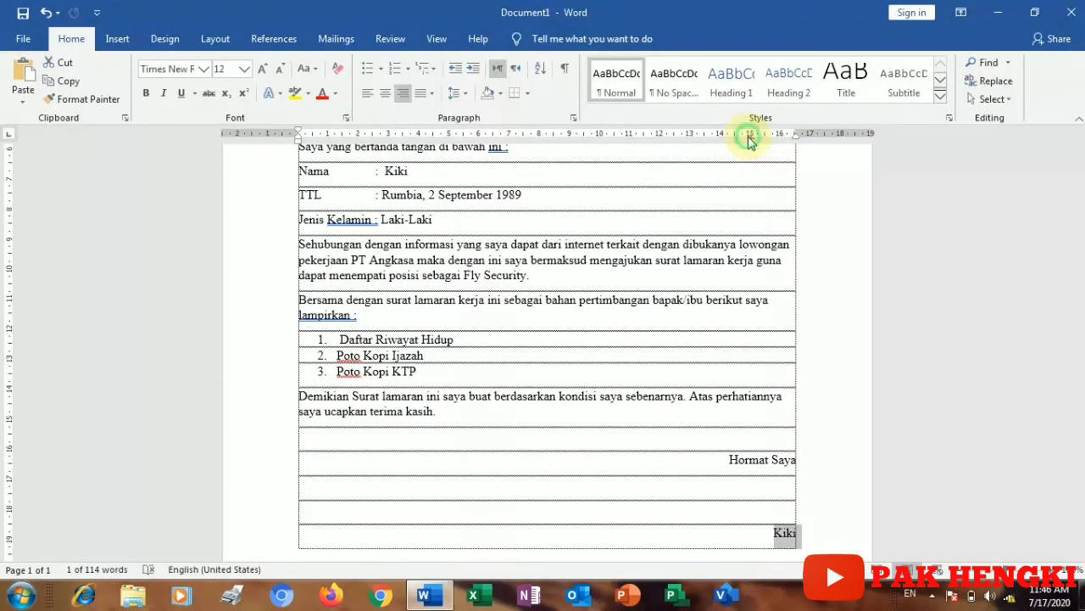
pyautogui.click(752, 138)
pyautogui.moveTo(753, 141)
pyautogui.mouseDown()
pyautogui.moveTo(753, 152)
pyautogui.moveTo(750, 142)
pyautogui.mouseUp()
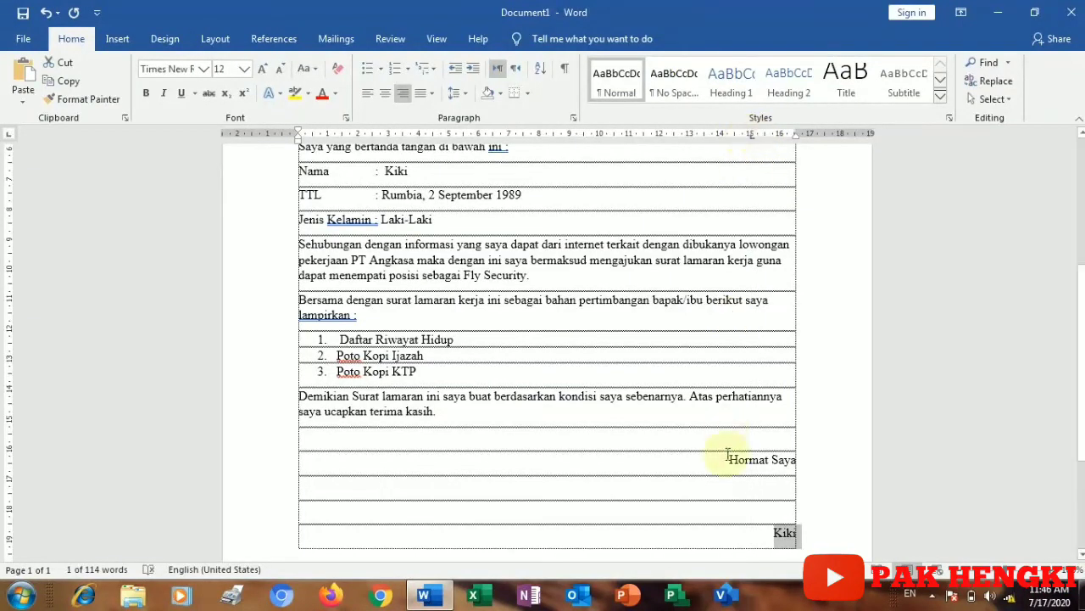
pyautogui.click(774, 534)
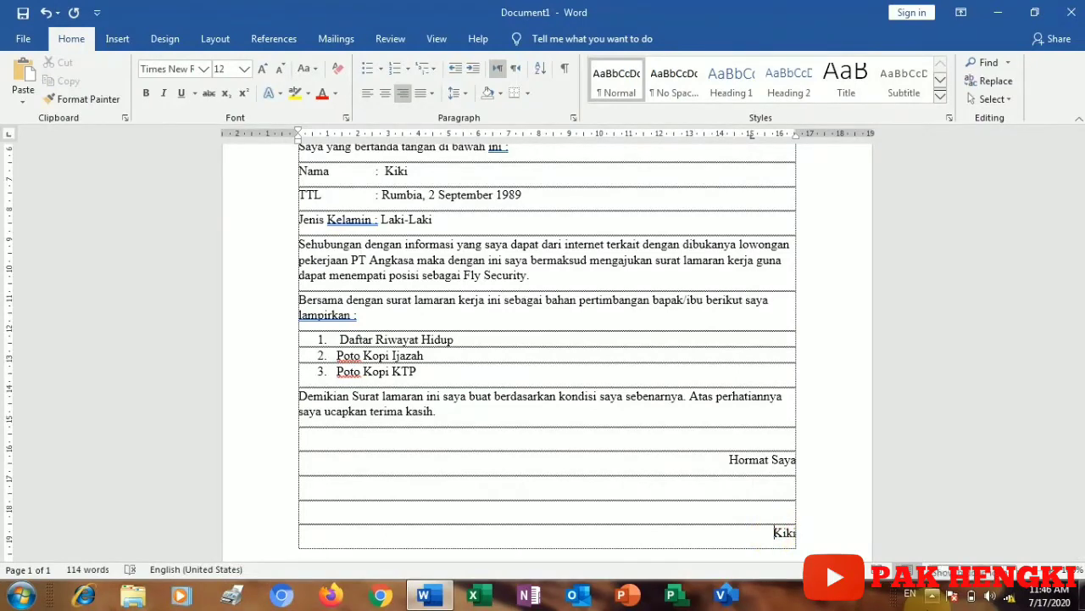
# Step: Try centred and right alignment on the name line, undoing a trial table-width change
pyautogui.hotkey('ctrl', 'e')
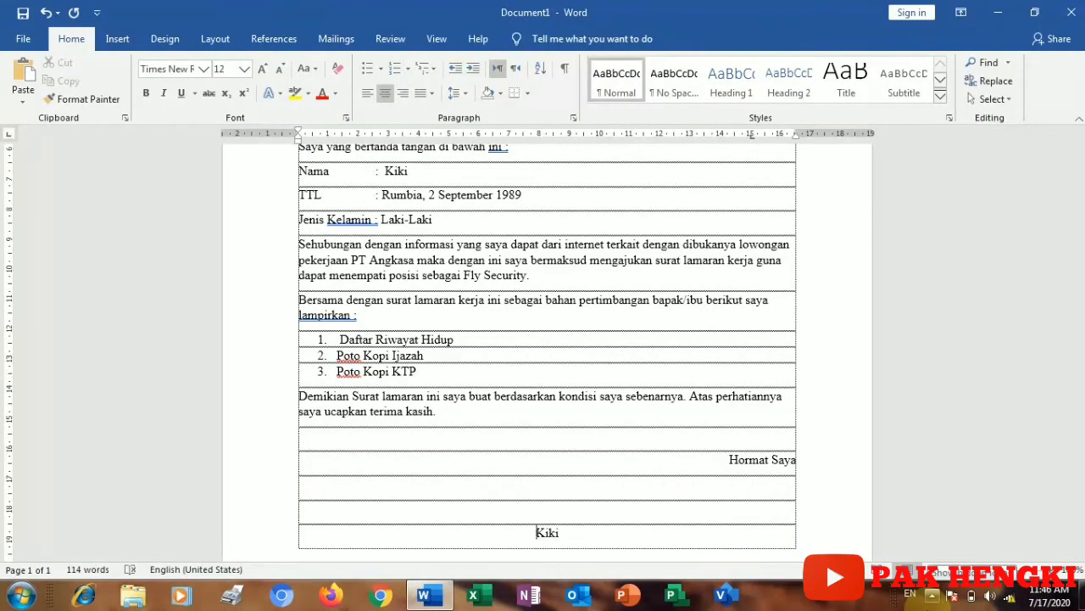
pyautogui.hotkey('ctrl', 'r')
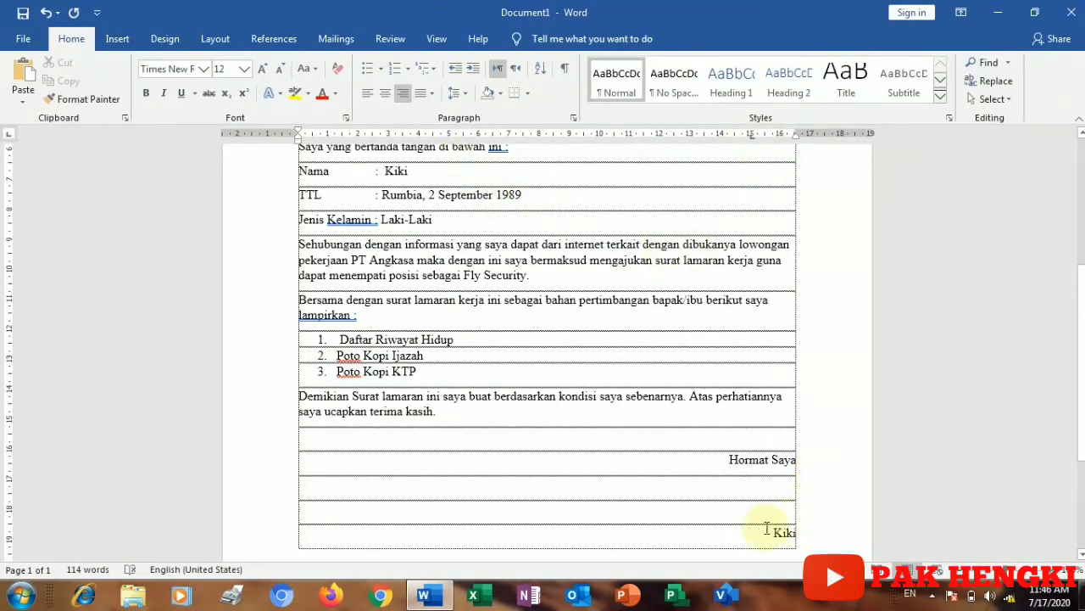
pyautogui.doubleClick(783, 533)
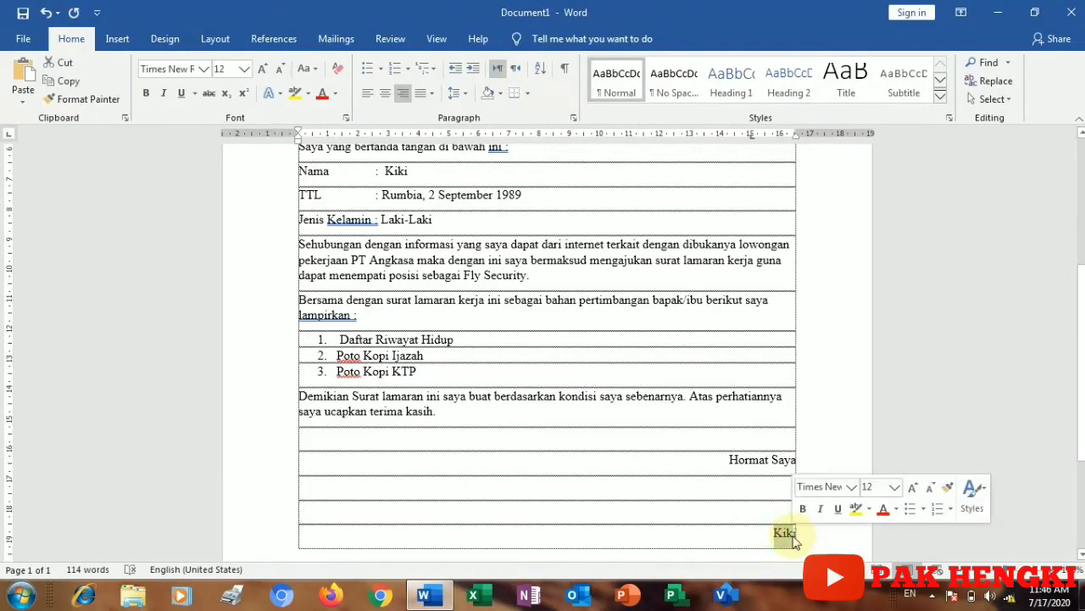
pyautogui.click(779, 533)
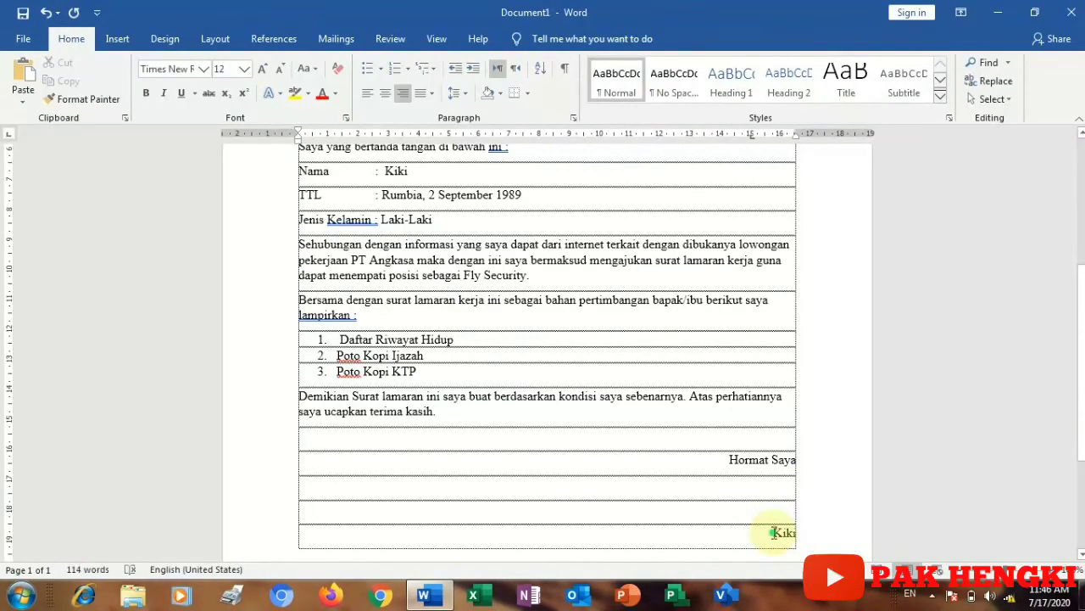
pyautogui.doubleClick(807, 535)
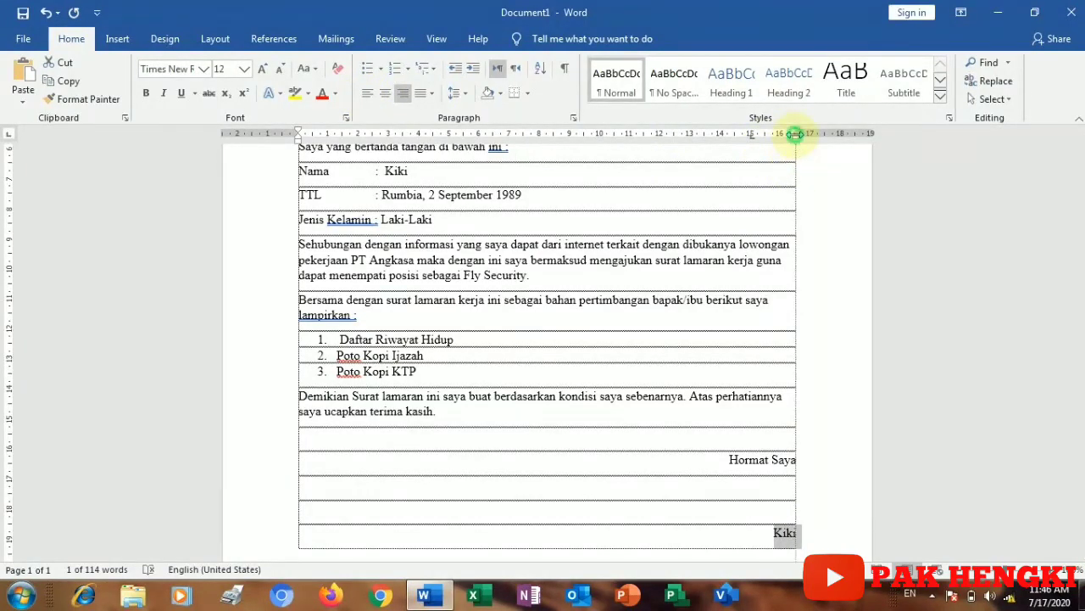
pyautogui.moveTo(796, 134); pyautogui.dragTo(787, 134)
pyautogui.hotkey('ctrl', 'z')
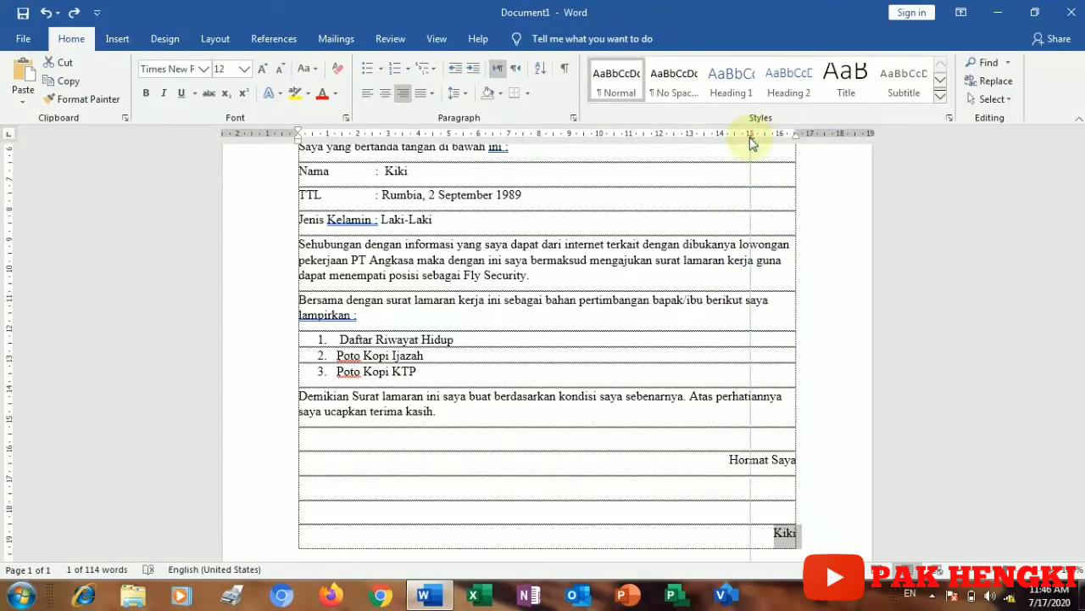
# Step: Centre the name line and tab the name to the stop near 15 cm
pyautogui.click(764, 517)
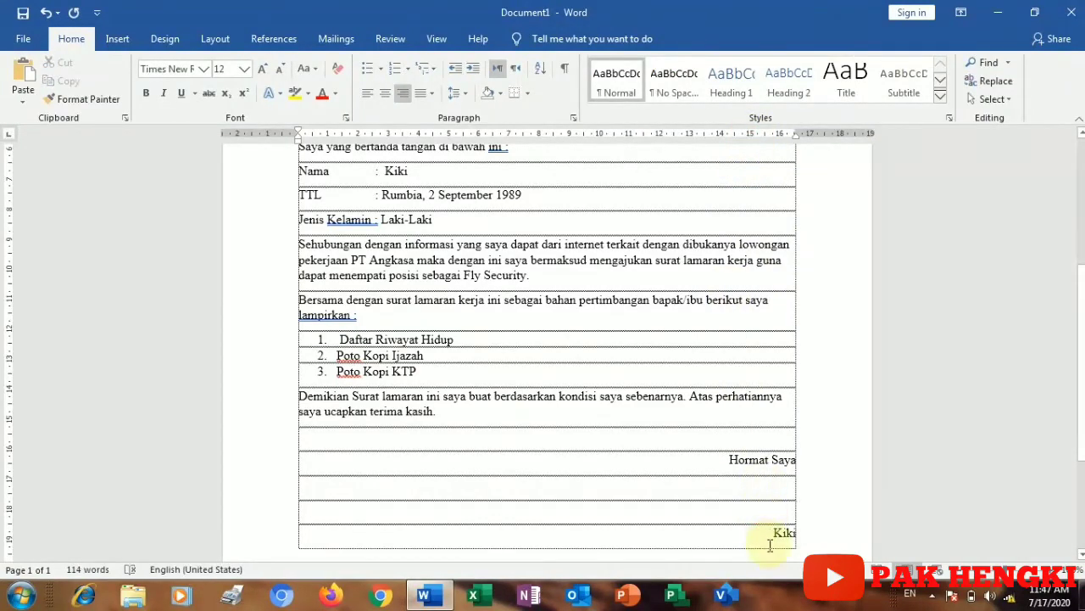
pyautogui.hotkey('ctrl', 'e')
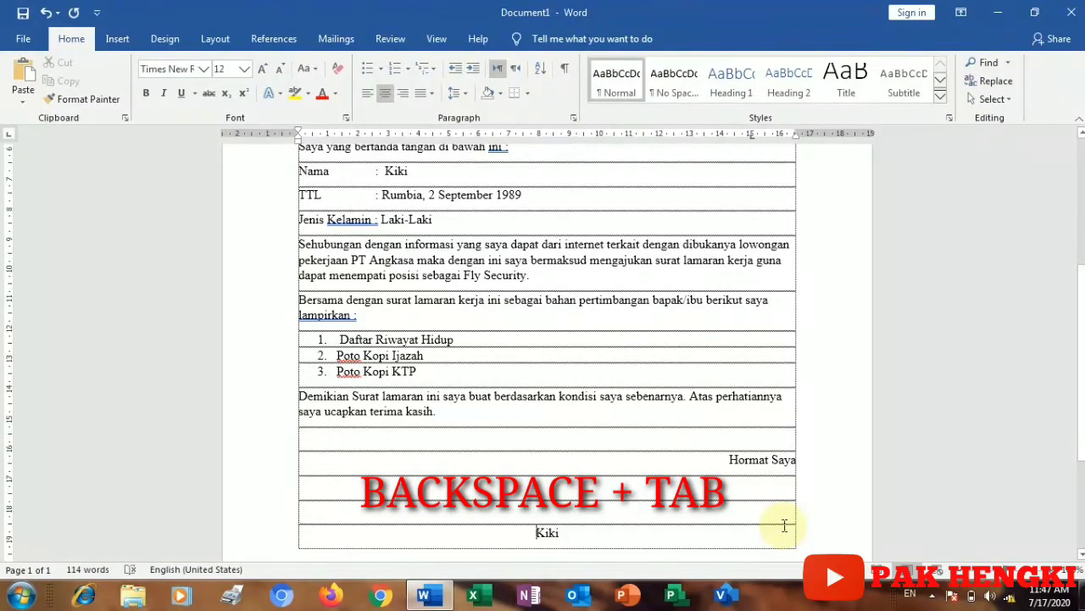
pyautogui.press('Tab')
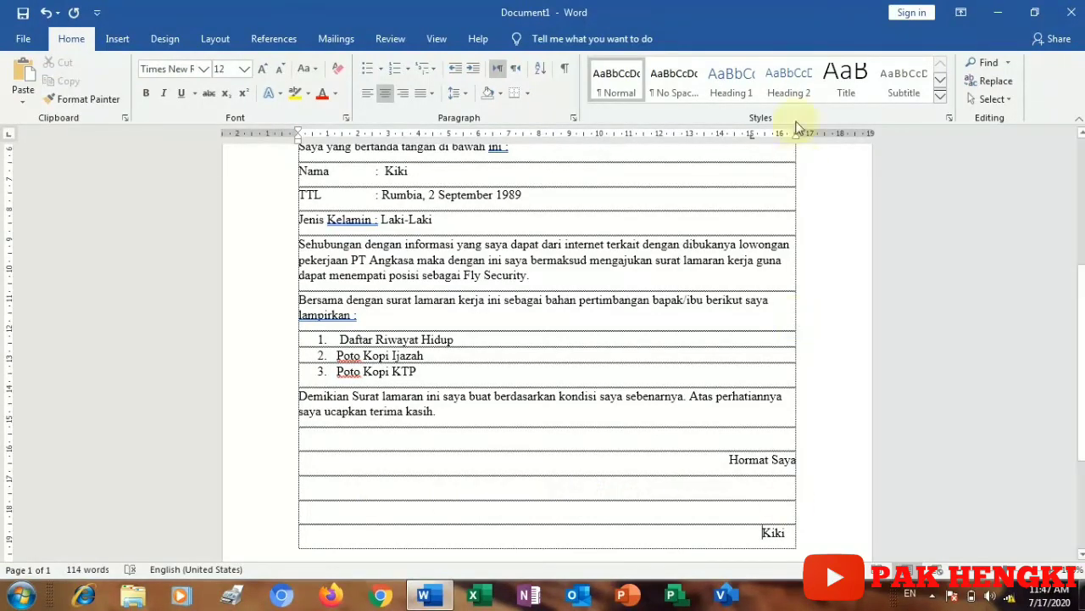
pyautogui.moveTo(752, 134); pyautogui.dragTo(752, 136)
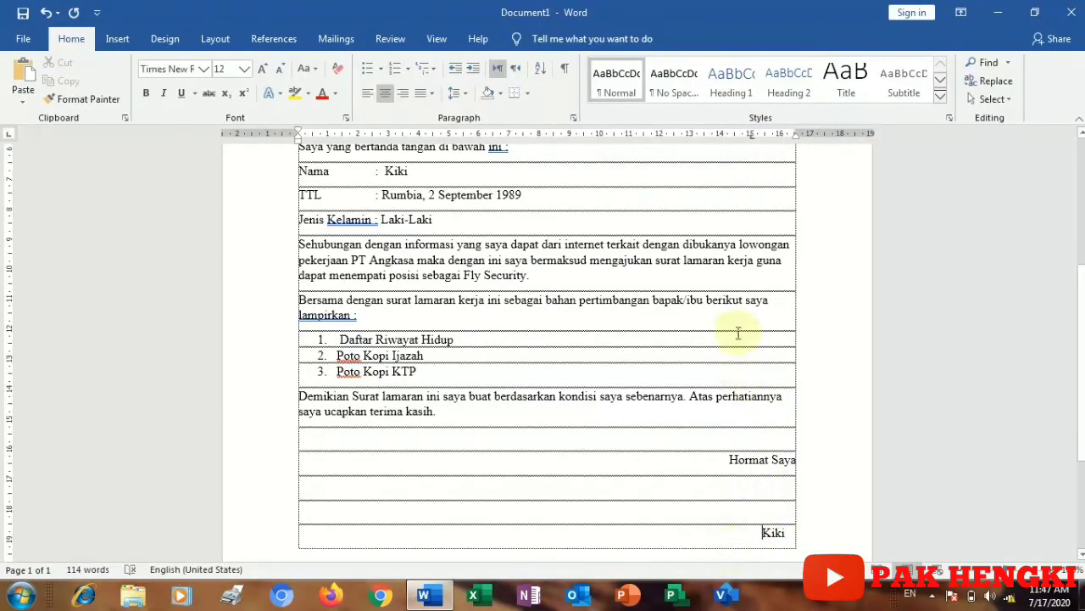
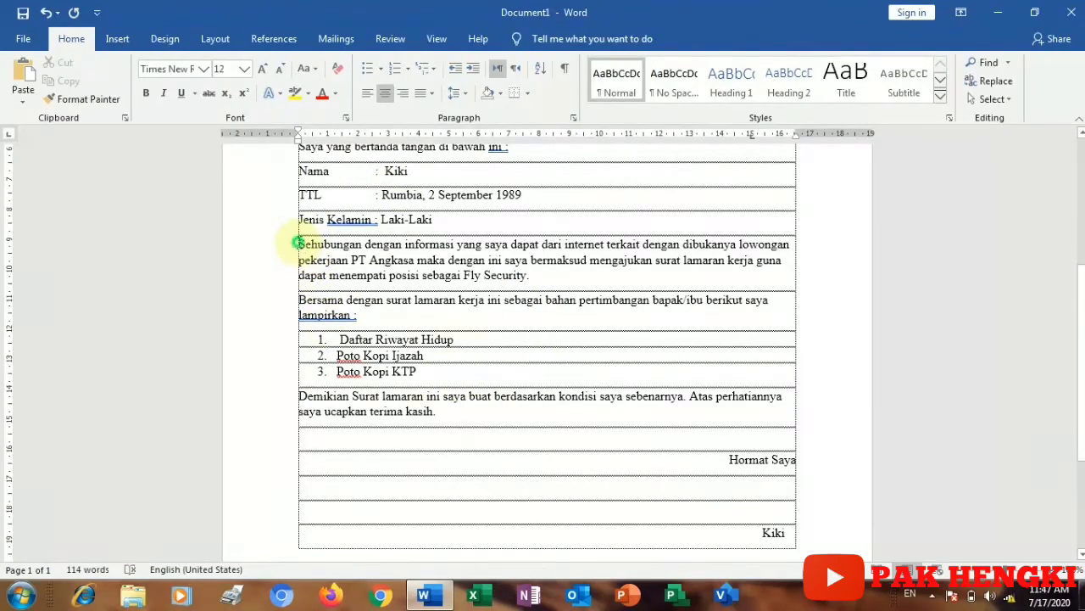
# Step: Justify the body text from 'Sehubungan' through the closing 'terima kasih.' paragraph
pyautogui.click(298, 243)
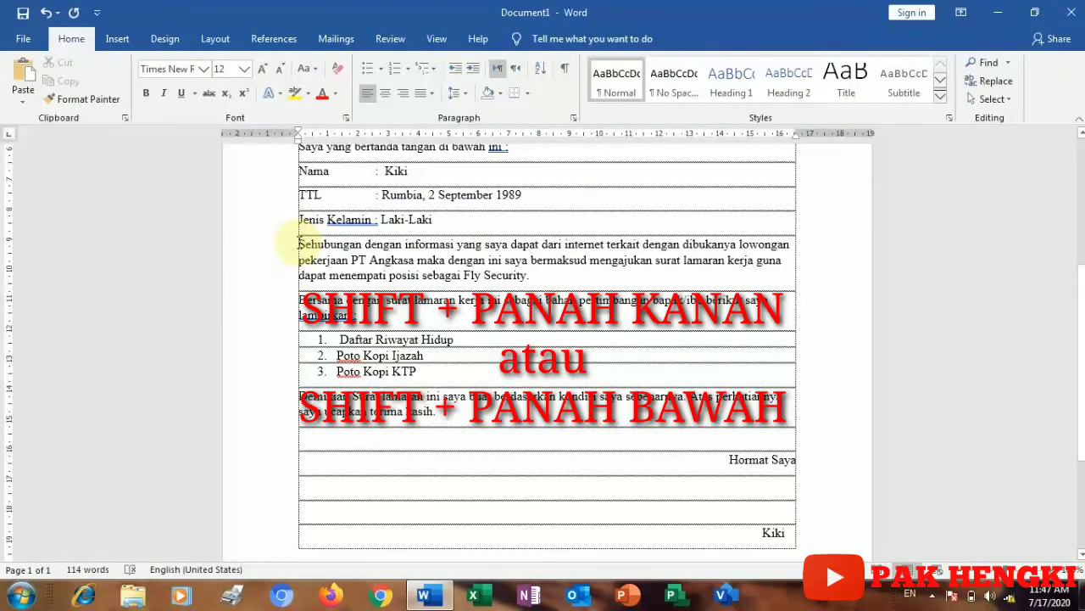
pyautogui.hotkey('shift', 'Down')
pyautogui.hotkey('shift', 'Down')
pyautogui.hotkey('shift', 'Down')
pyautogui.hotkey('shift', 'Down')
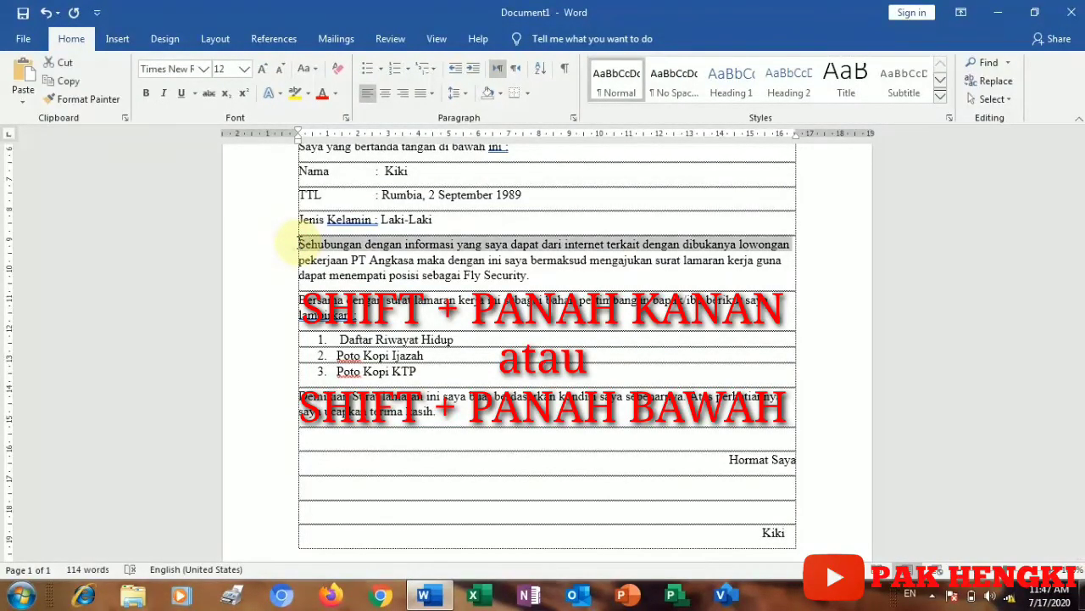
pyautogui.hotkey('shift', 'Down')
pyautogui.hotkey('shift', 'Down')
pyautogui.hotkey('shift', 'Down')
pyautogui.hotkey('shift', 'Down')
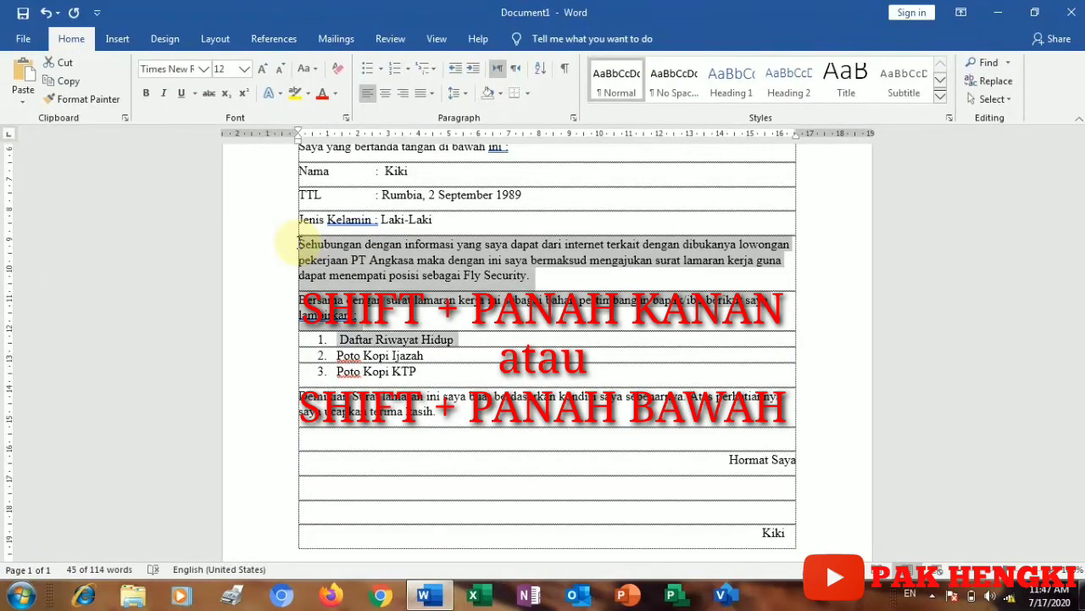
pyautogui.hotkey('shift', 'Down')
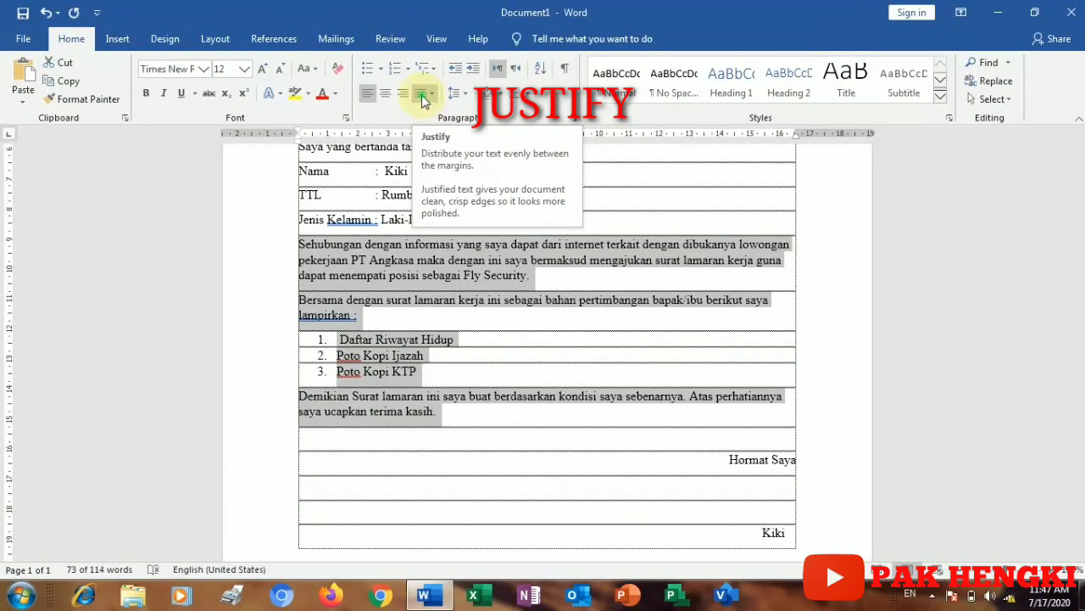
pyautogui.click(423, 97)
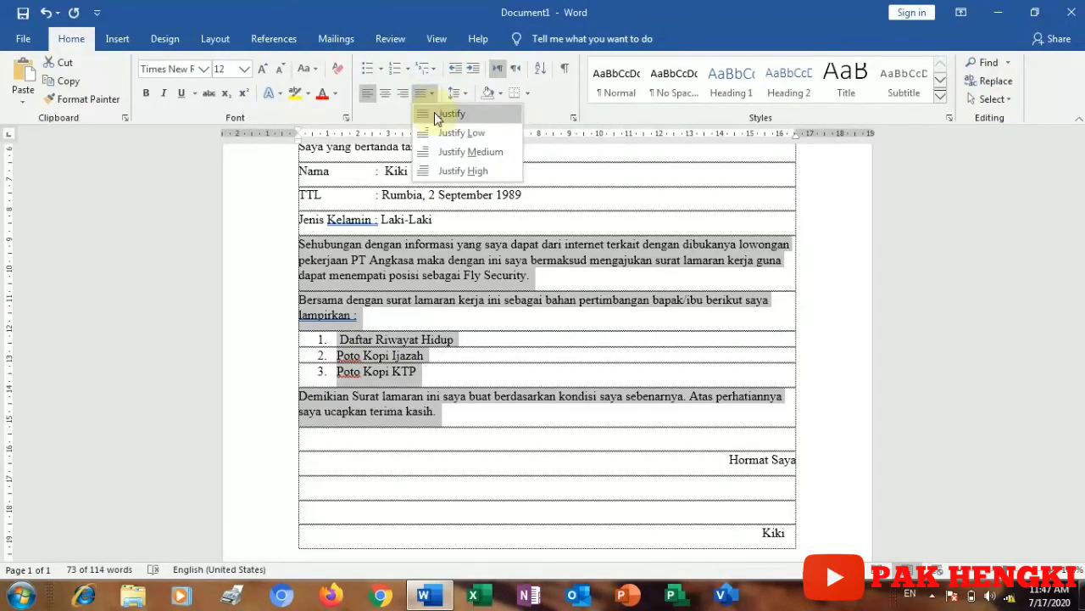
pyautogui.click(436, 115)
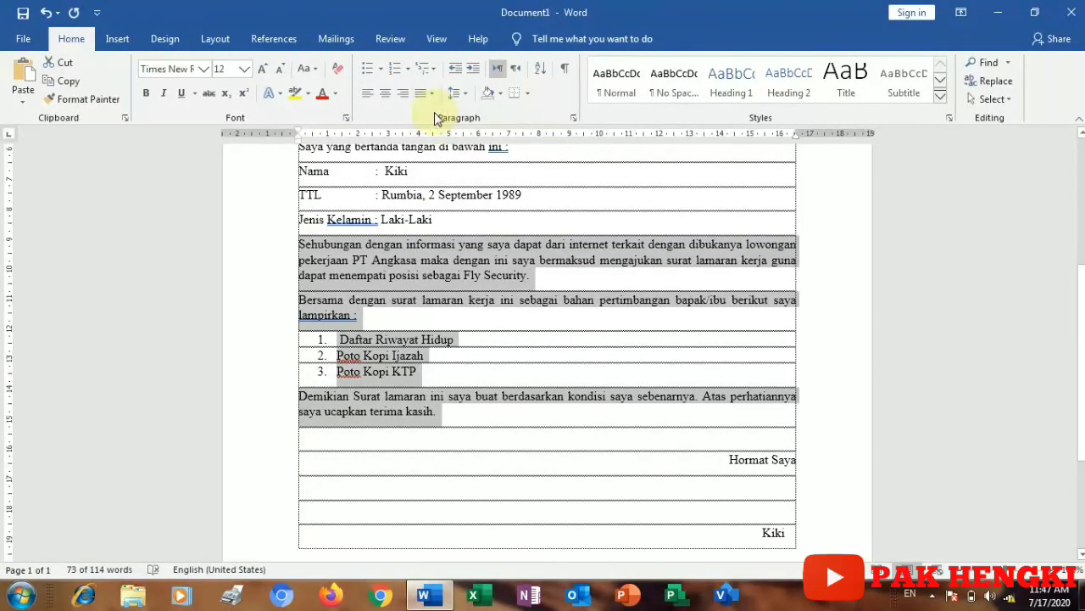
pyautogui.click(517, 509)
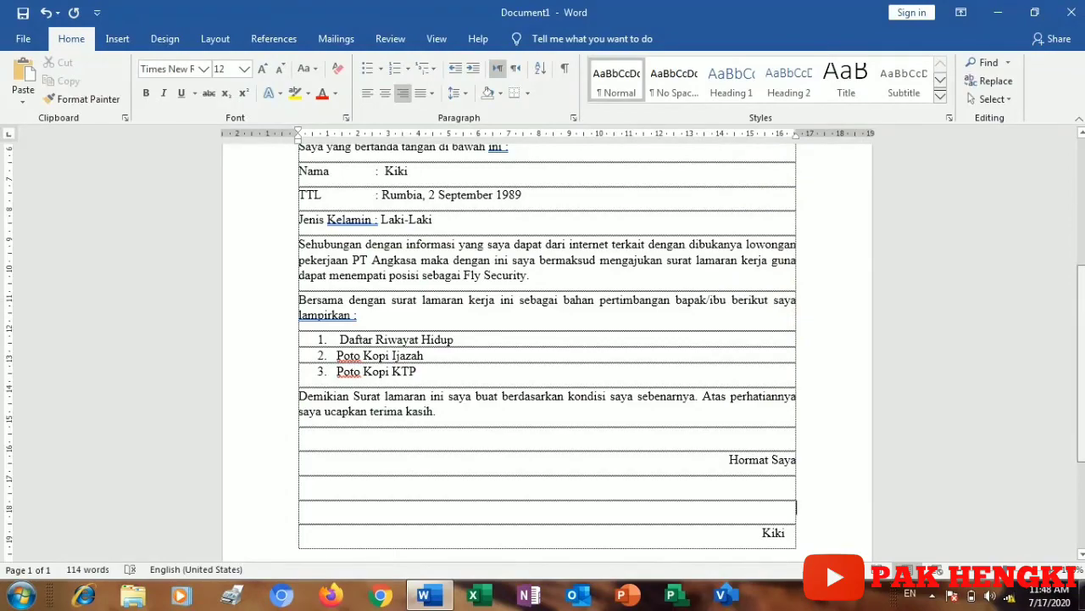
# Step: Open the Save As browse dialog for the unsaved letter via File > Save > Browse
pyautogui.scroll(-3, 827, 322)
pyautogui.scroll(7, 547, 339)
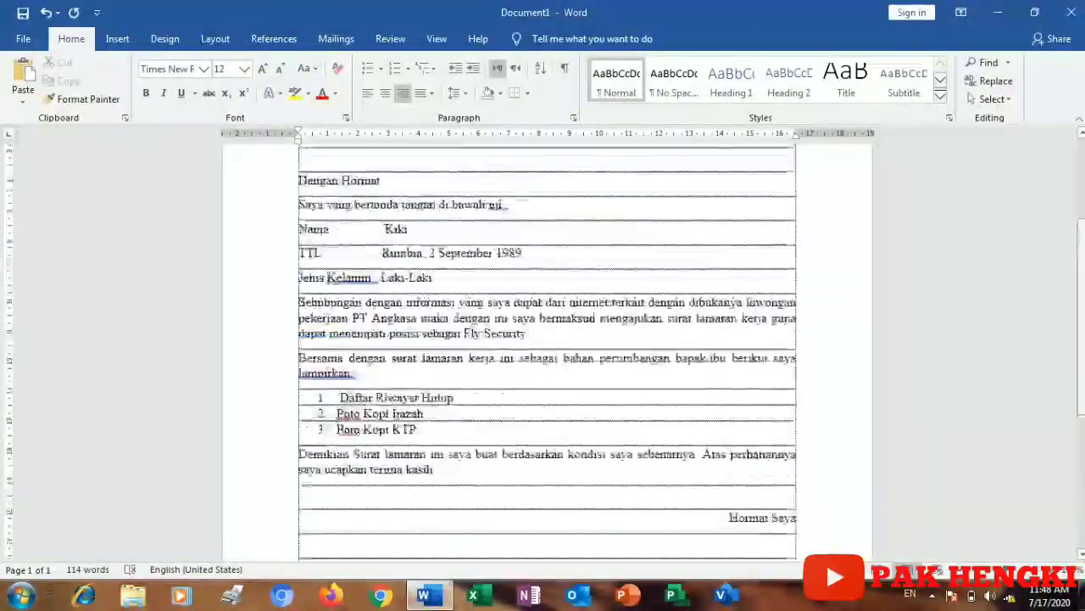
pyautogui.scroll(1, 633, 455)
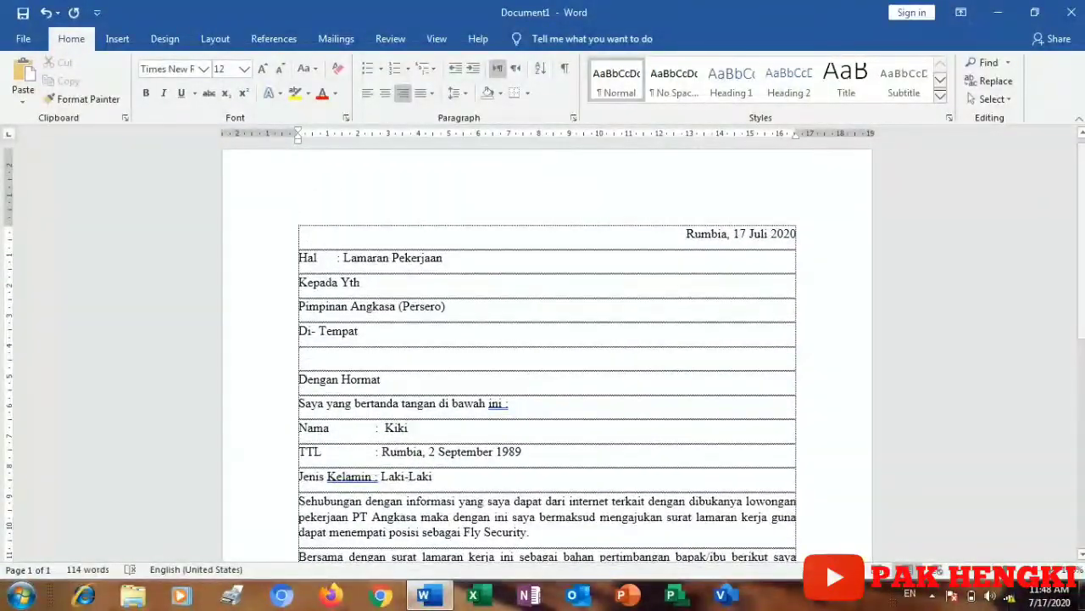
pyautogui.click(632, 455)
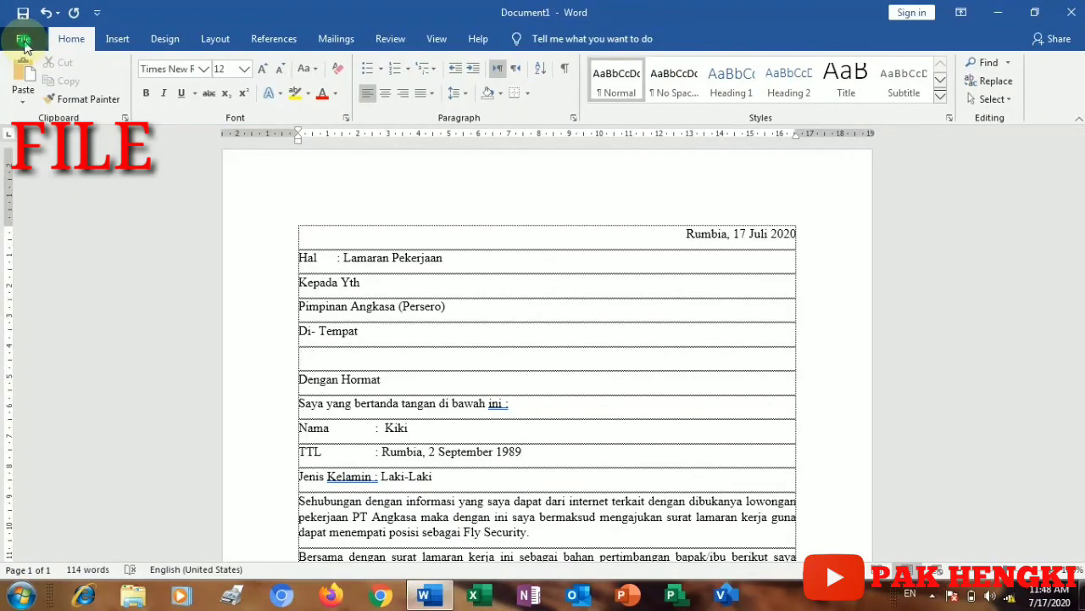
pyautogui.click(24, 39)
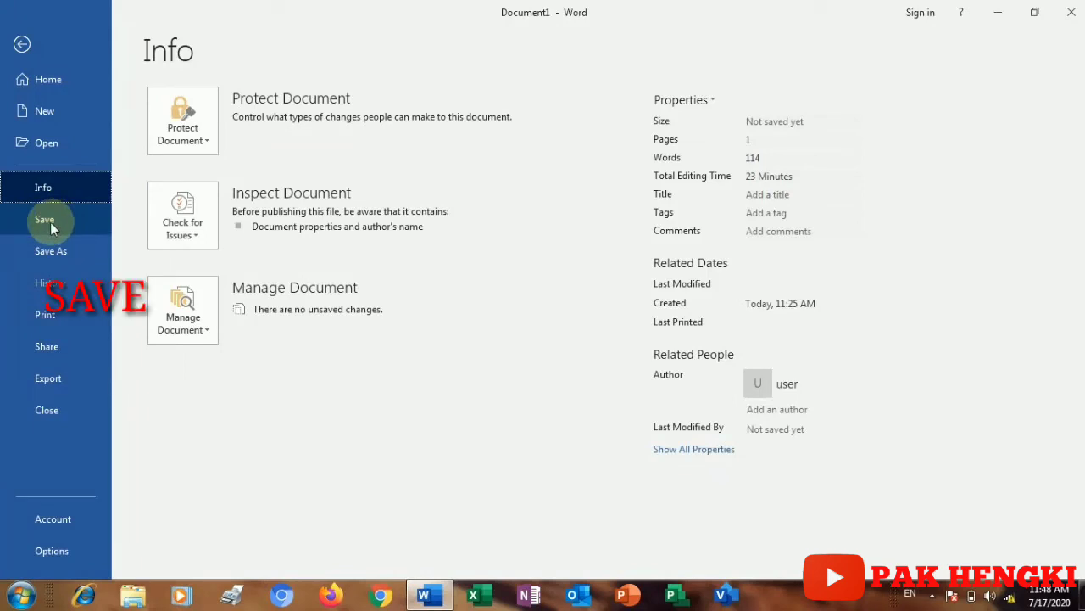
pyautogui.click(49, 223)
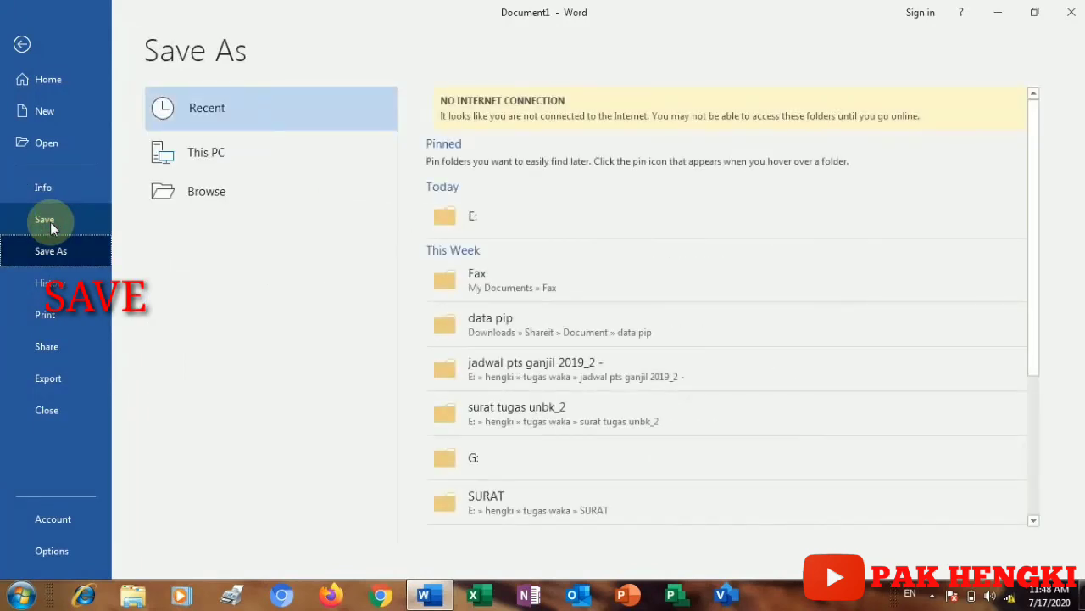
pyautogui.click(185, 200)
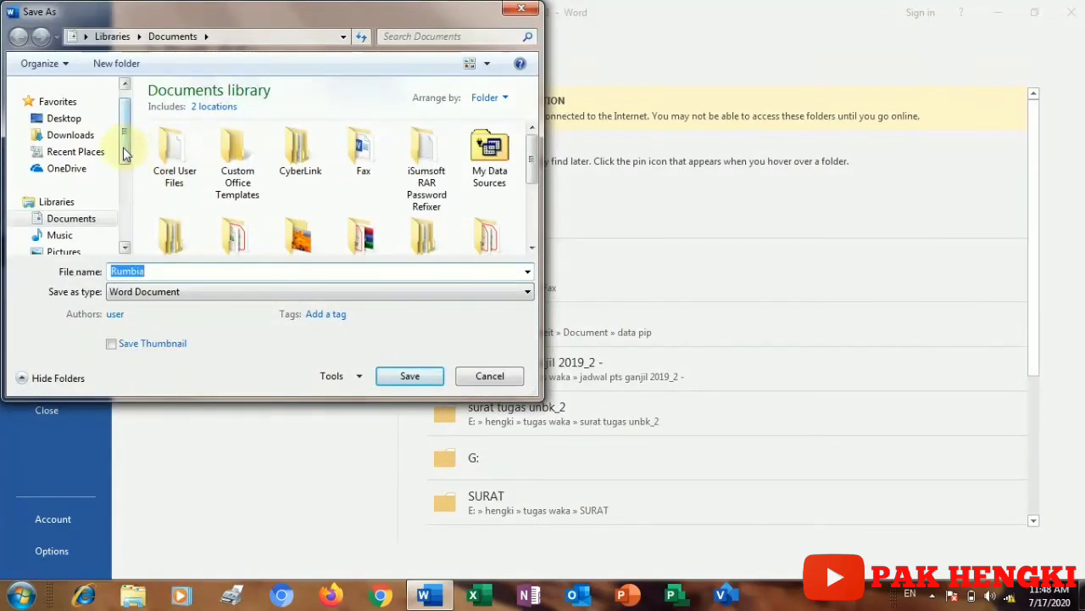
# Step: Target DATA 2 (E:) > perpisahan as the save folder and select the suggested name Rumbia
pyautogui.moveTo(125, 151); pyautogui.dragTo(123, 212)
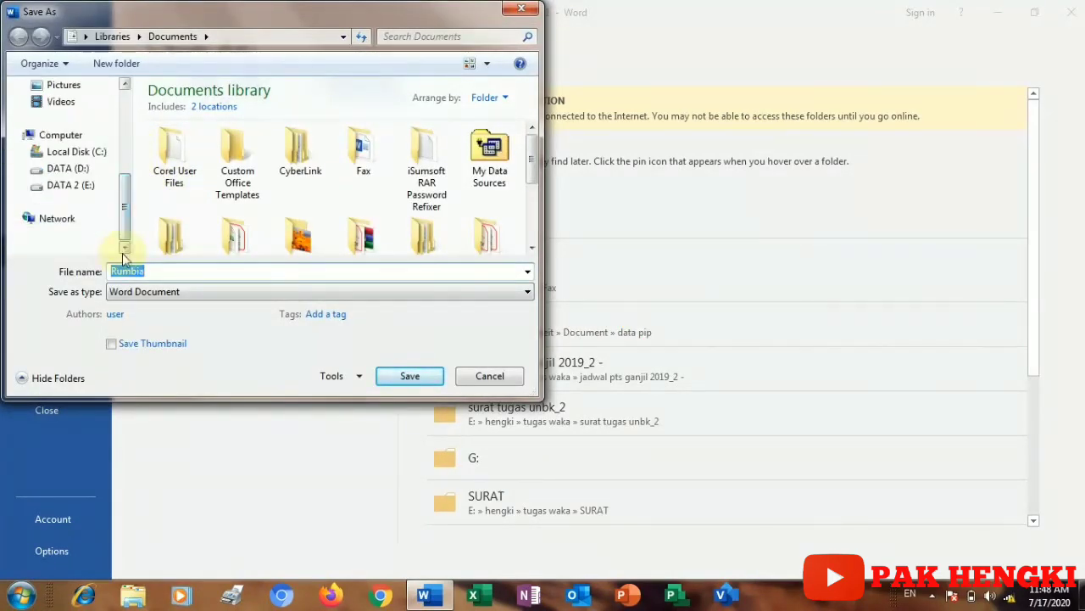
pyautogui.click(70, 188)
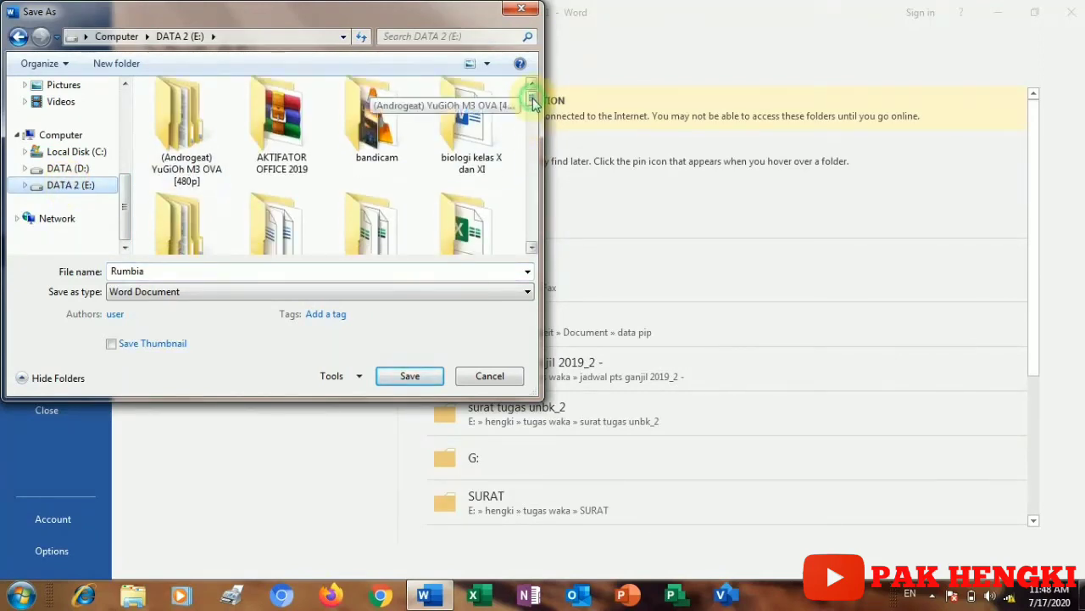
pyautogui.moveTo(531, 100); pyautogui.dragTo(536, 178)
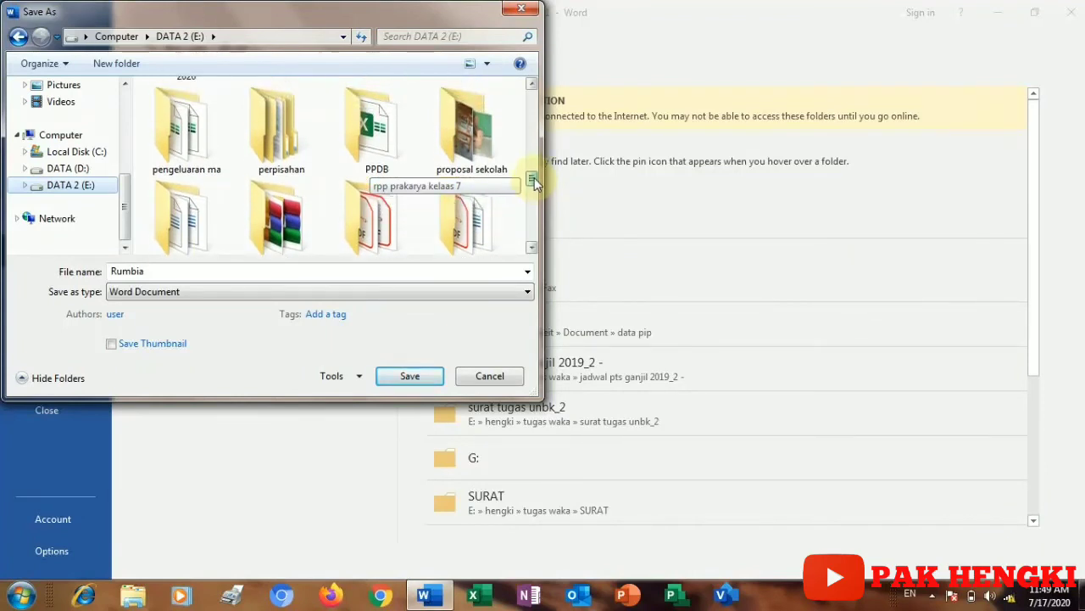
pyautogui.doubleClick(250, 123)
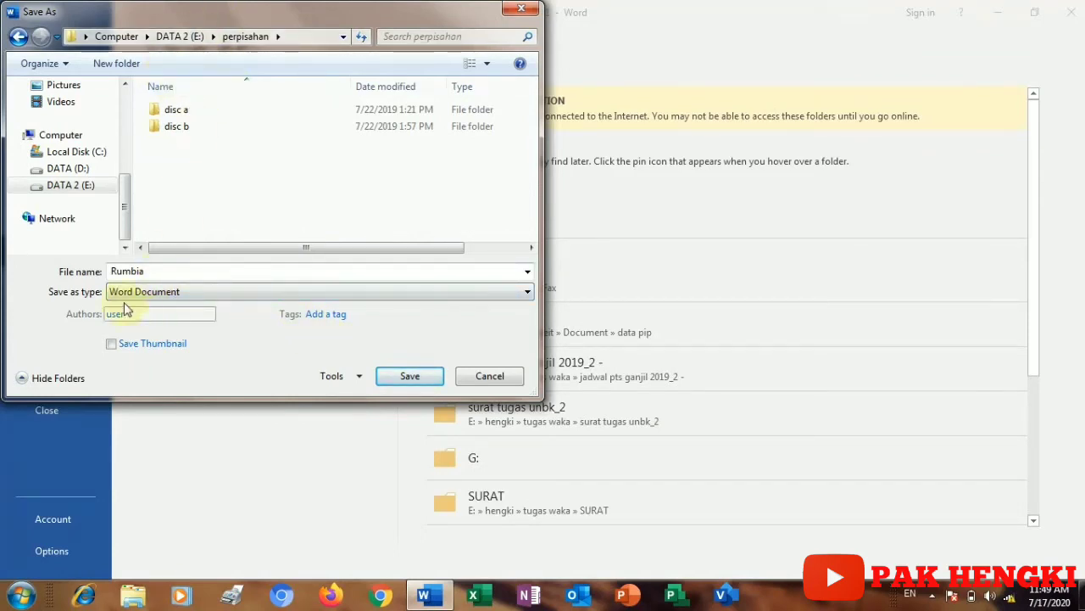
pyautogui.doubleClick(166, 274)
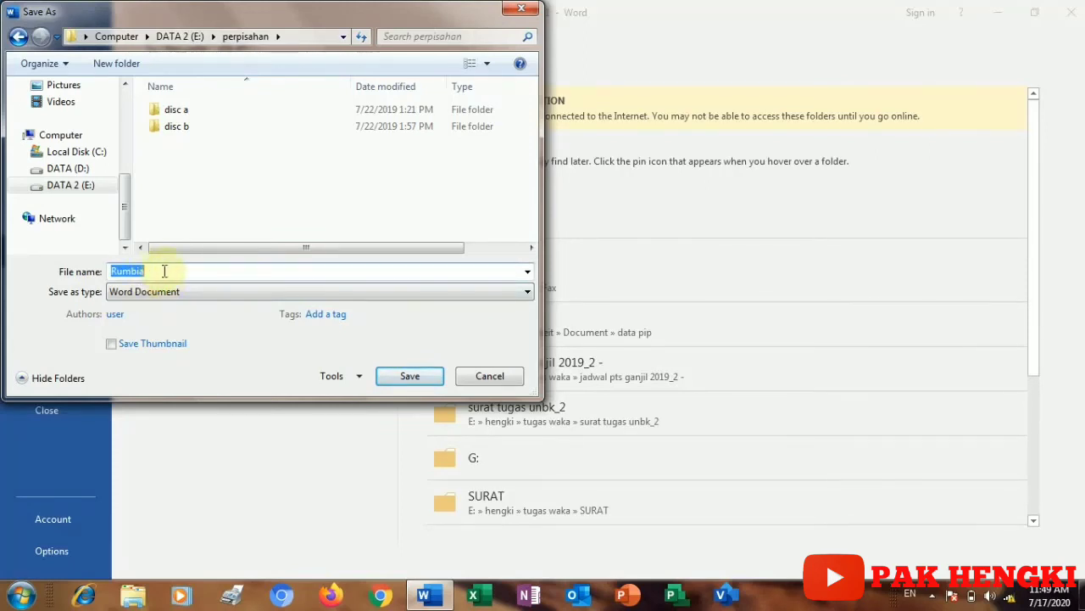
# Step: Enter the file name 'surat lamaran pekerjaan', fixing typing mistakes, and save
pyautogui.write('sura')
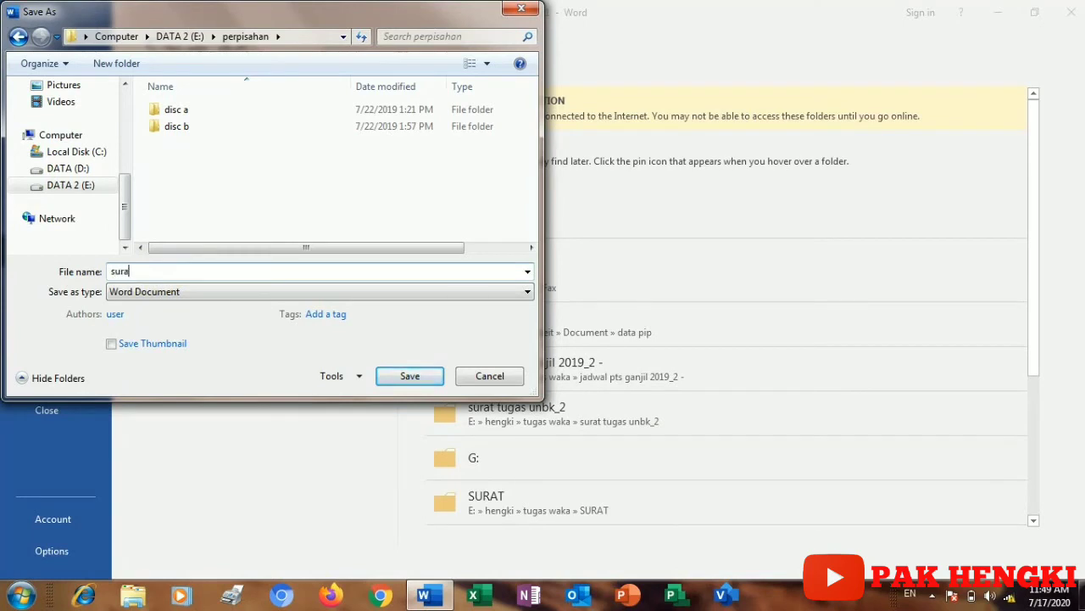
pyautogui.write('tv')
pyautogui.press('BackSpace')
pyautogui.write('laMARAN PEKERJAA')
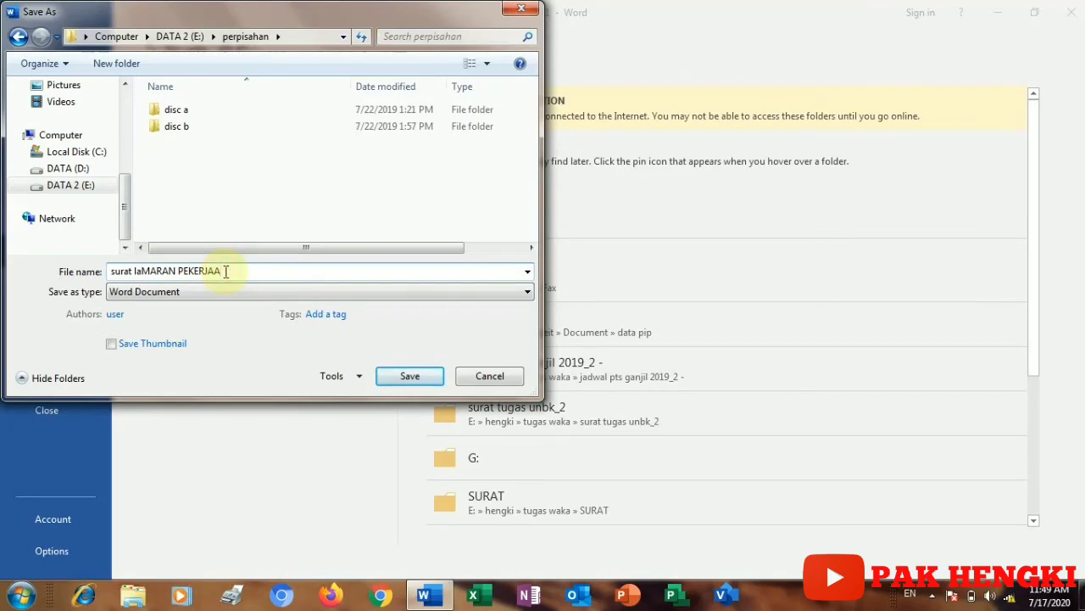
pyautogui.press('BackSpace')
pyautogui.press('BackSpace')
pyautogui.press('BackSpace')
pyautogui.press('BackSpace')
pyautogui.press('BackSpace')
pyautogui.press('BackSpace')
pyautogui.press('BackSpace')
pyautogui.press('BackSpace')
pyautogui.press('BackSpace')
pyautogui.press('BackSpace')
pyautogui.press('BackSpace')
pyautogui.press('BackSpace')
pyautogui.press('BackSpace')
pyautogui.write('m')
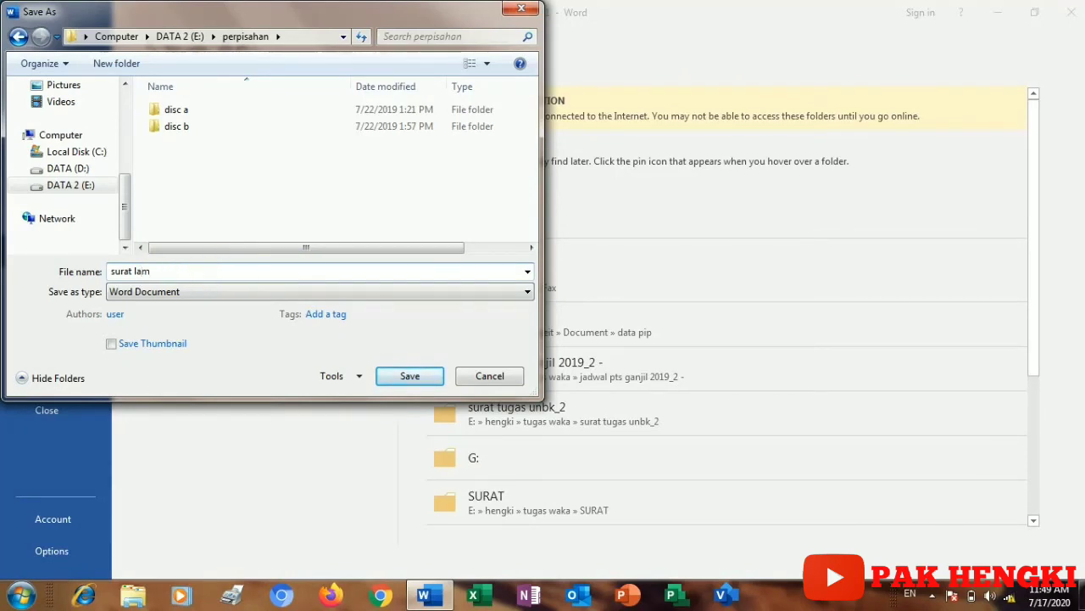
pyautogui.write('ara')
pyautogui.write('b')
pyautogui.write(' pe')
pyautogui.write('jer')
pyautogui.write('jaan')
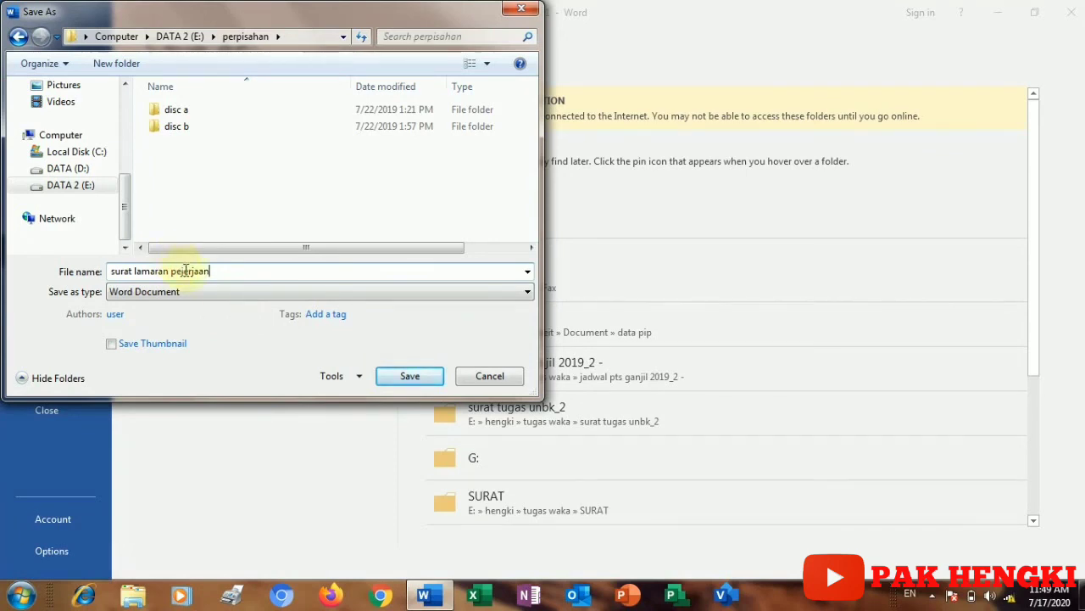
pyautogui.press('BackSpace')
pyautogui.write('k')
pyautogui.click(405, 383)
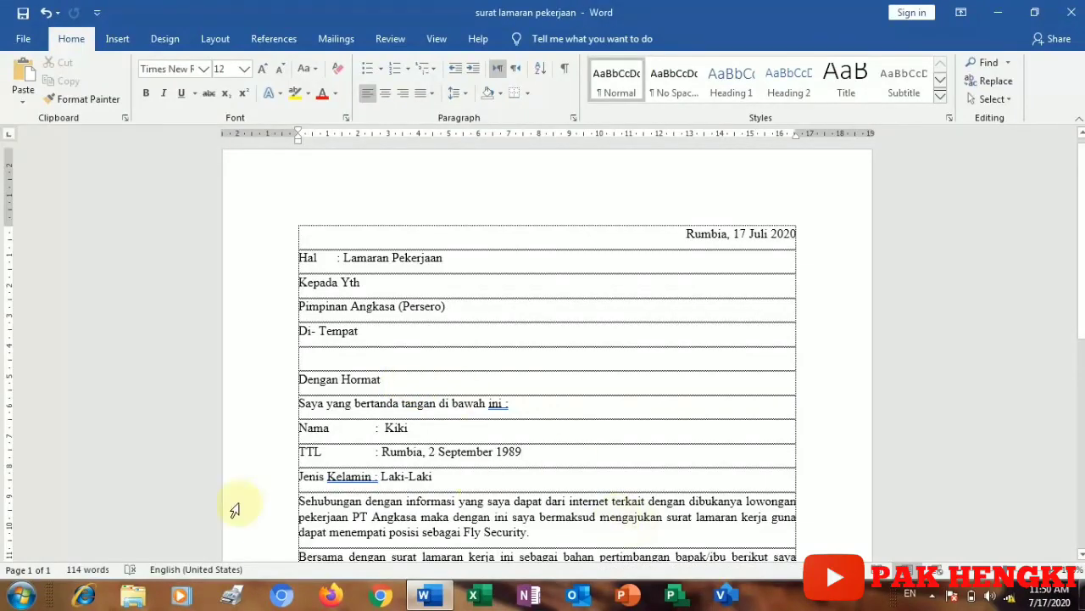
# Step: Open File Explorer from the taskbar and close the Word letter
pyautogui.click(142, 598)
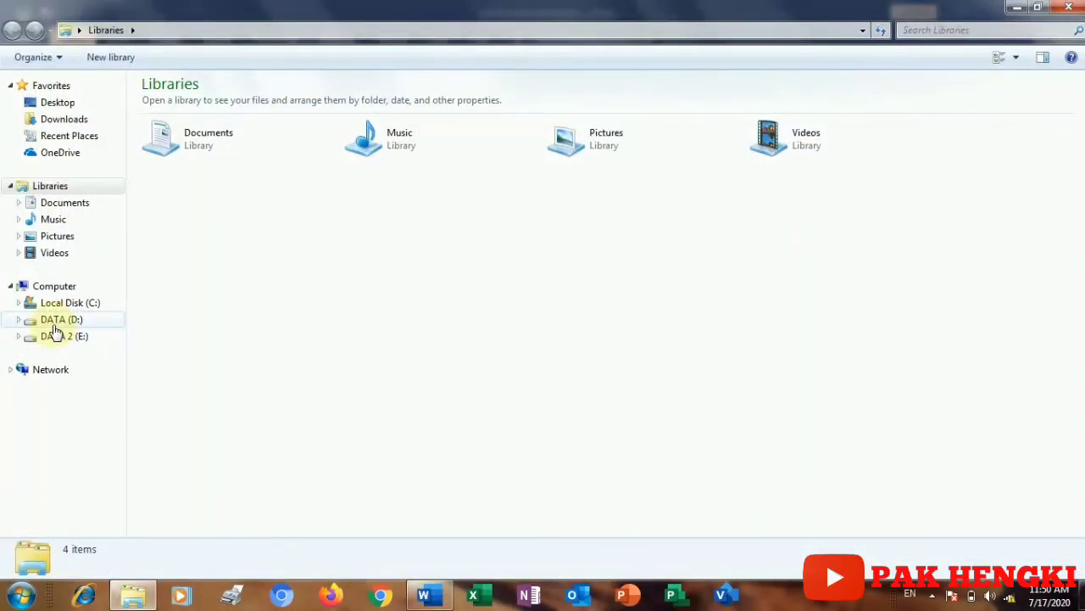
pyautogui.click(427, 597)
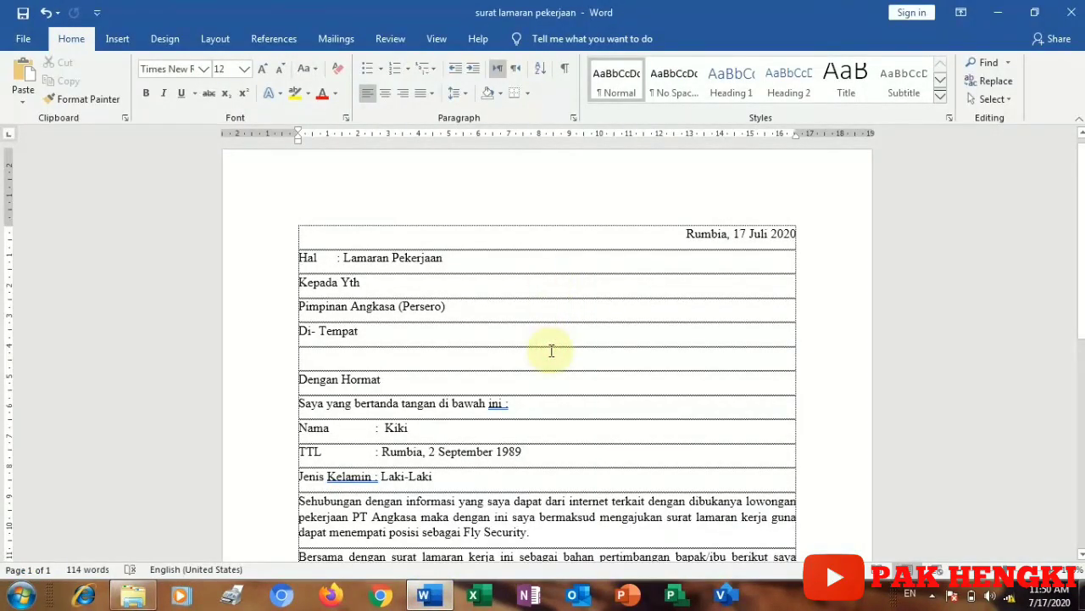
pyautogui.click(1070, 20)
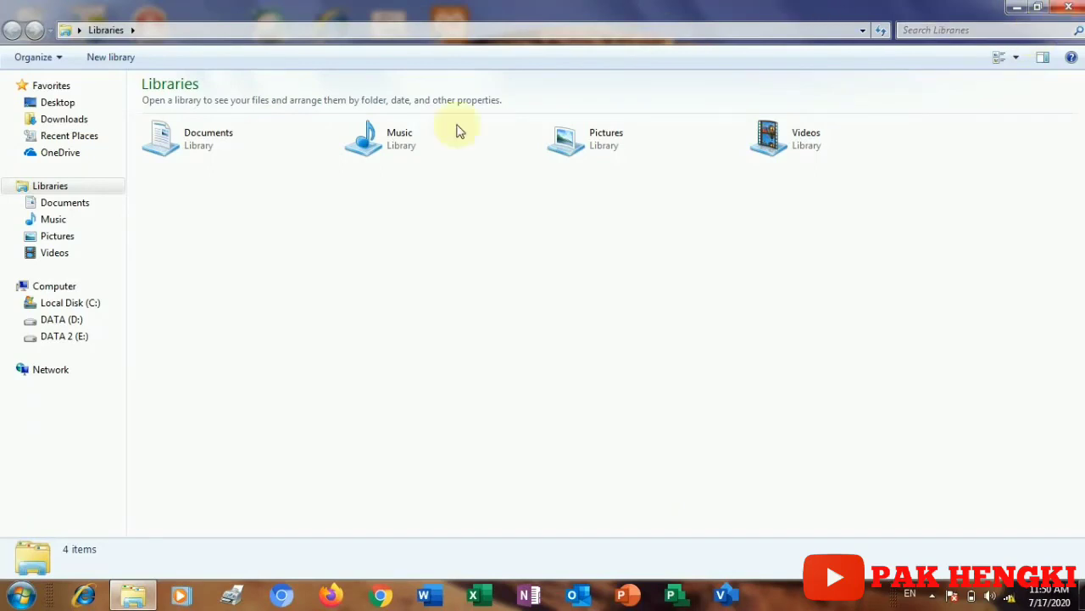
# Step: Reopen 'surat lamaran pekerjaan' from the perpisahan folder on DATA 2 (E:)
pyautogui.click(61, 340)
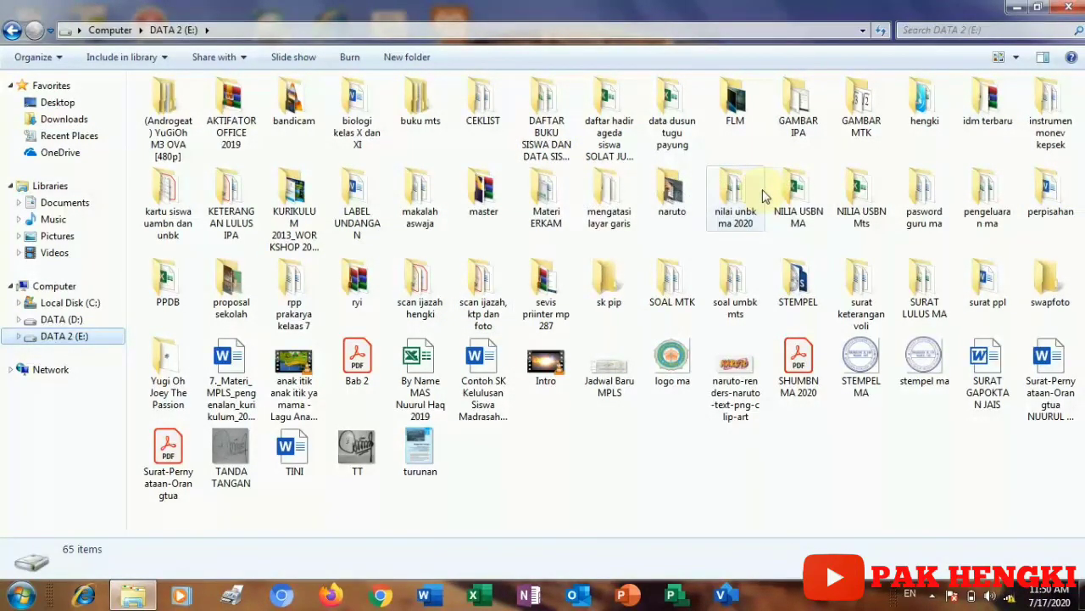
pyautogui.doubleClick(1049, 208)
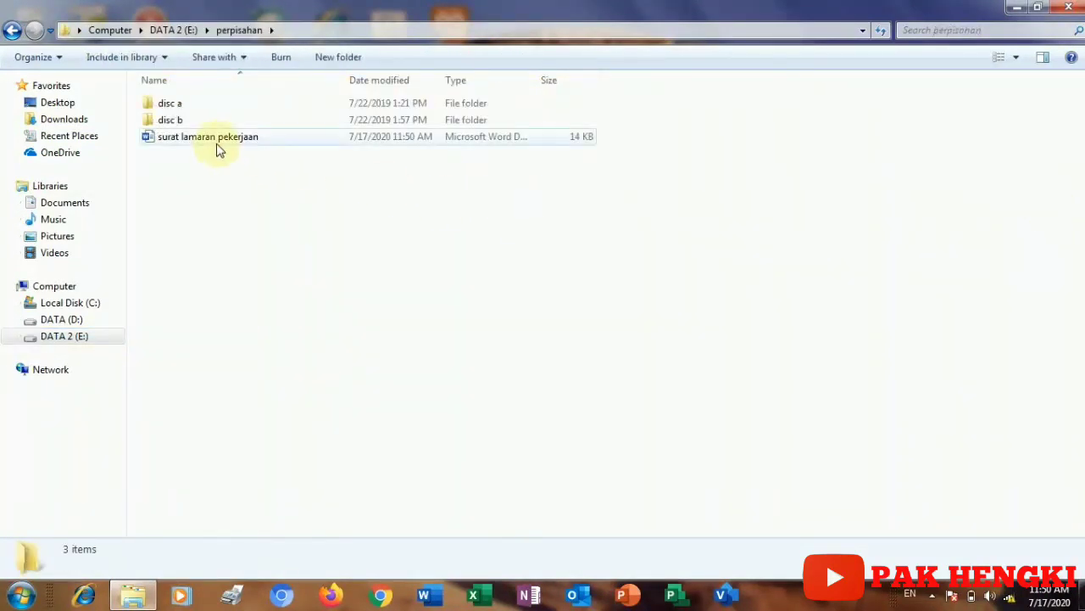
pyautogui.click(214, 143)
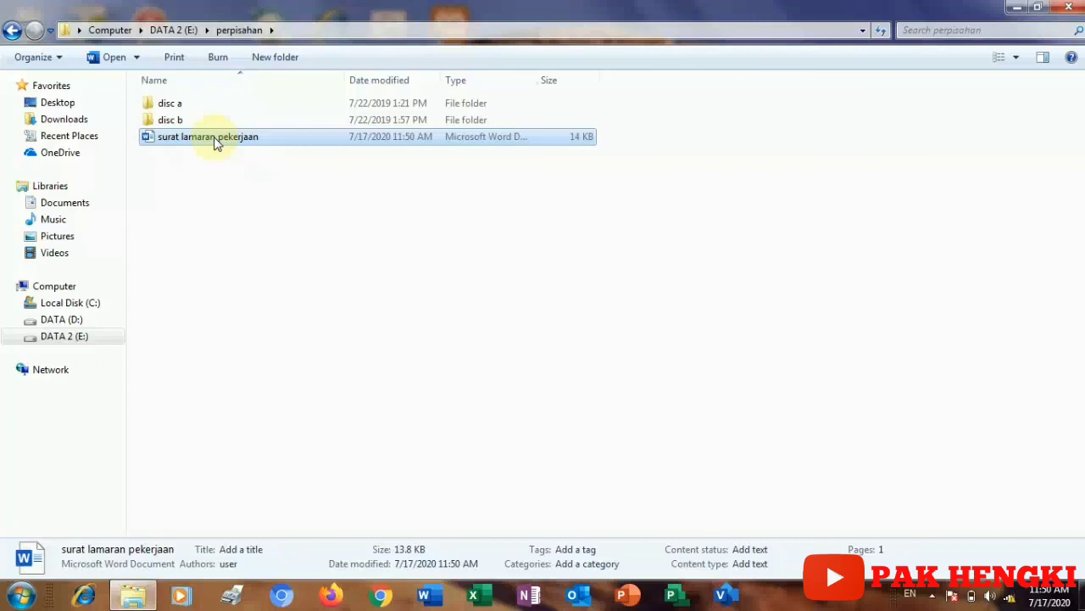
pyautogui.doubleClick(215, 142)
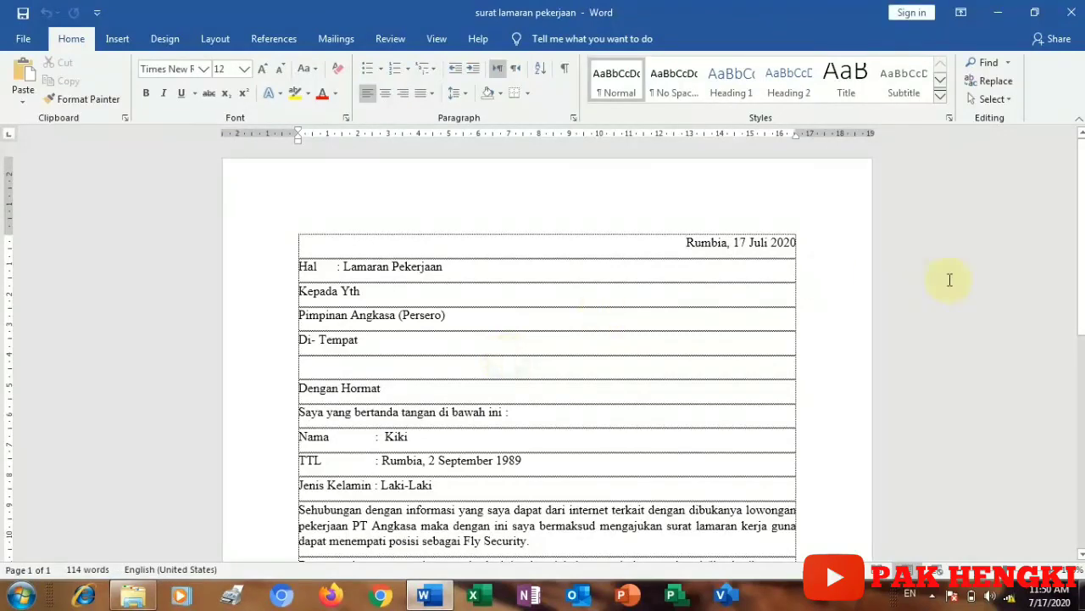
# Step: Scroll down to the letter's signature, then close Word
pyautogui.moveTo(1082, 195); pyautogui.dragTo(1081, 400)
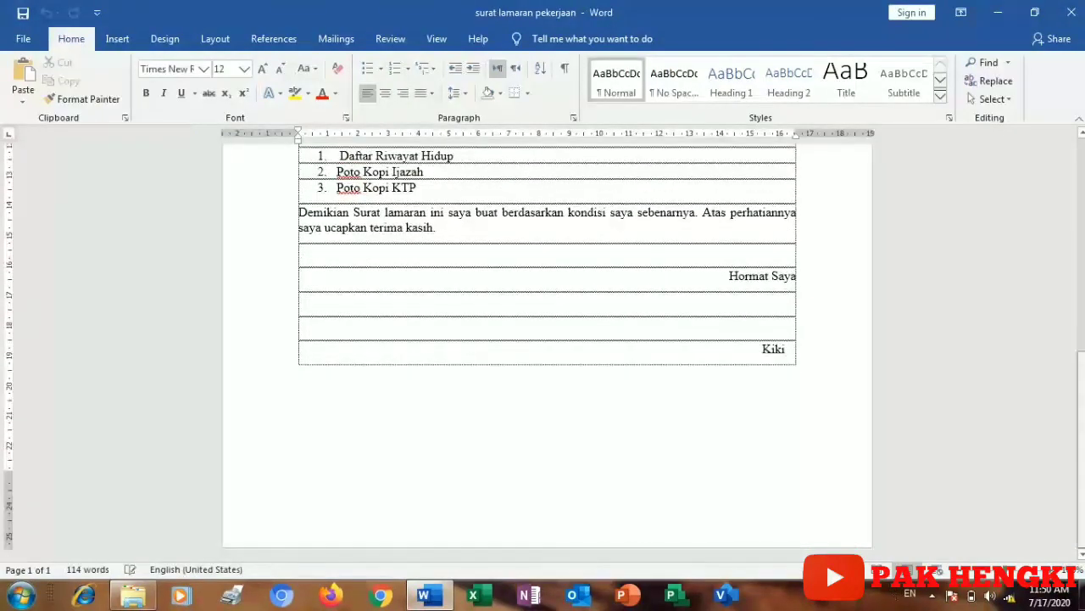
pyautogui.click(1070, 12)
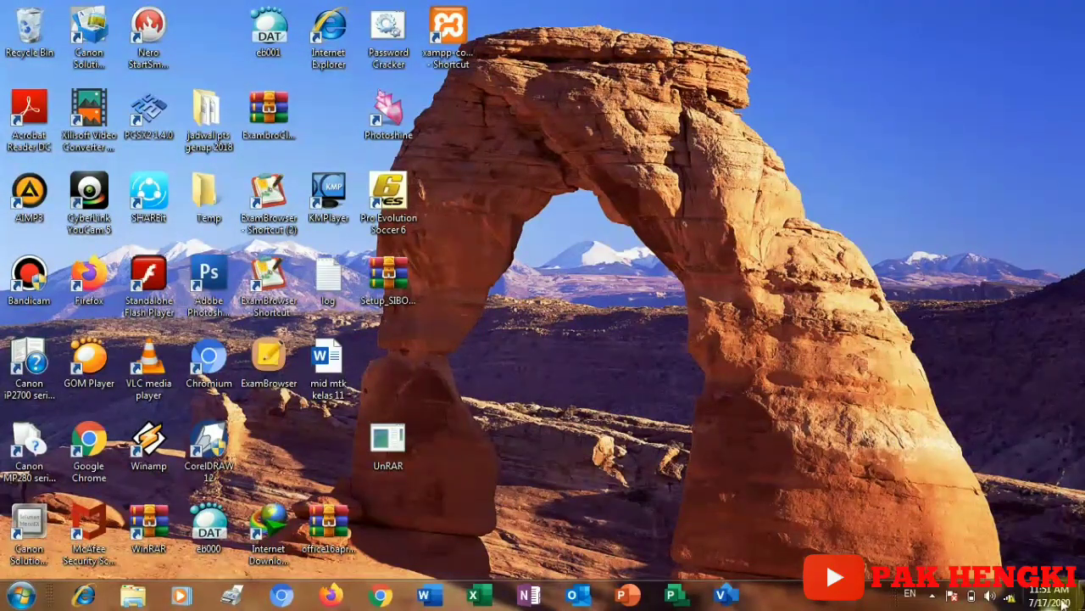
# Step: Open the Bandicam main window from its icon in the notification area
pyautogui.click(935, 594)
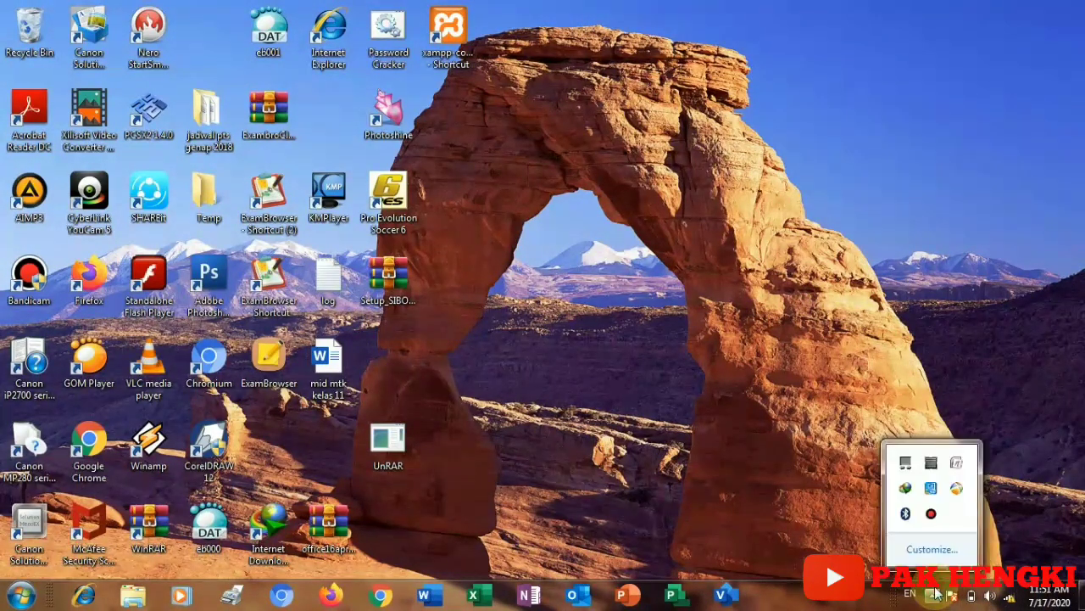
pyautogui.click(851, 448)
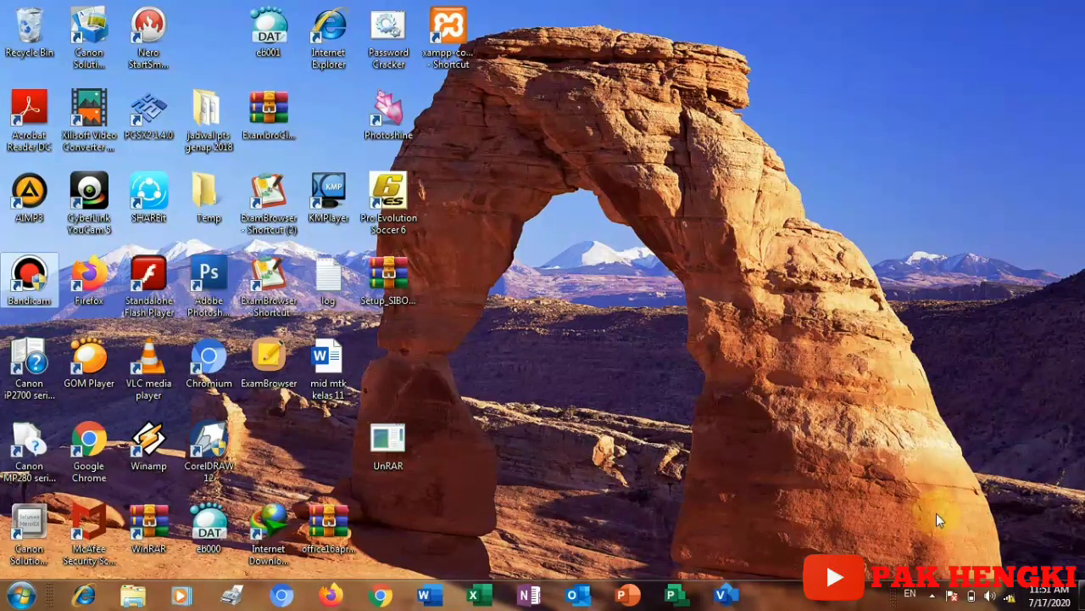
pyautogui.click(932, 595)
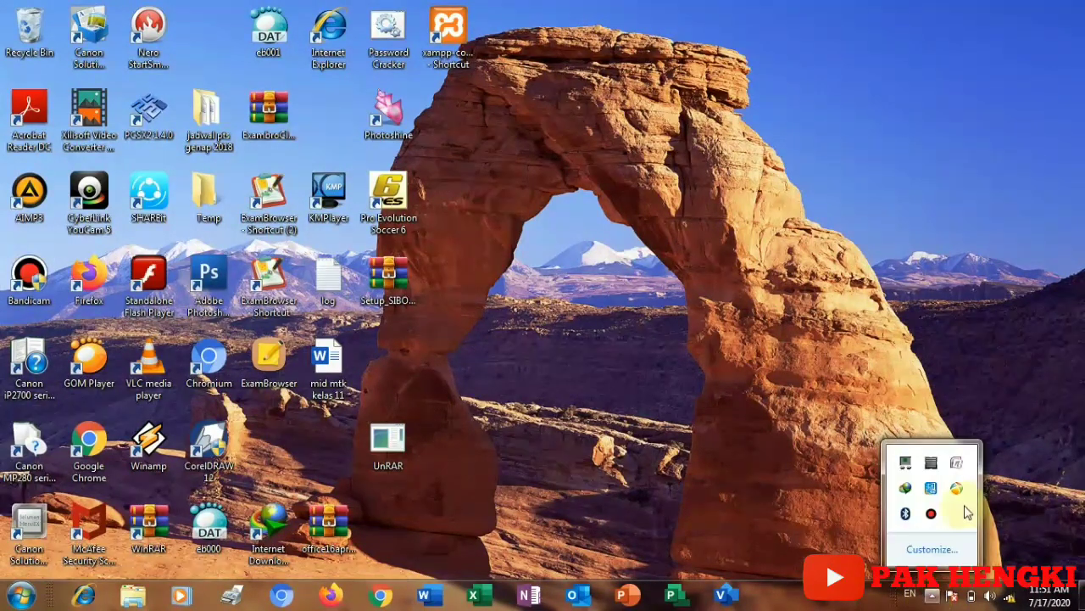
pyautogui.click(931, 515)
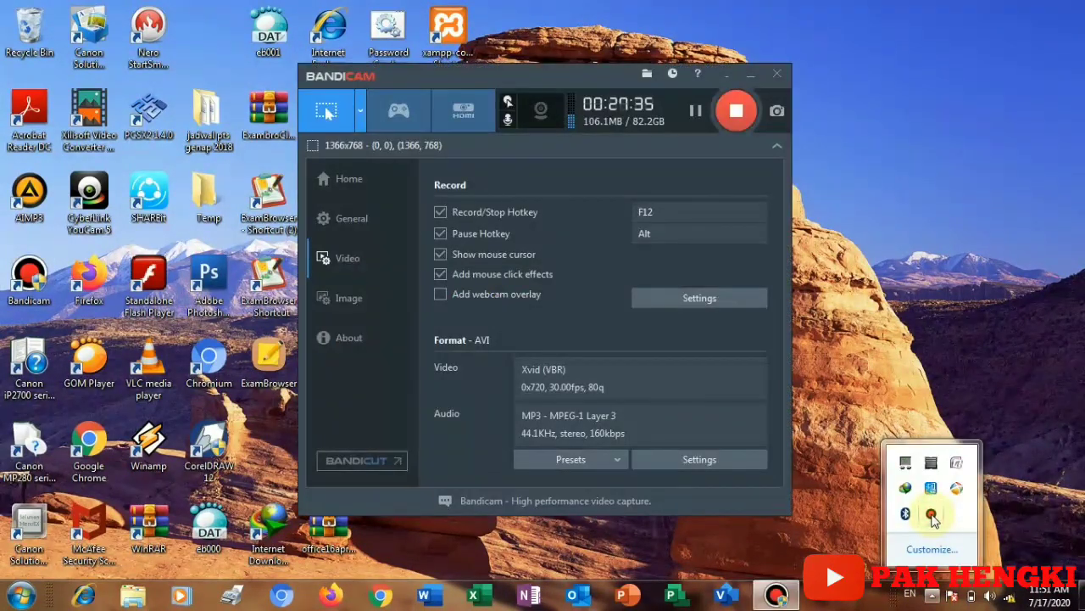